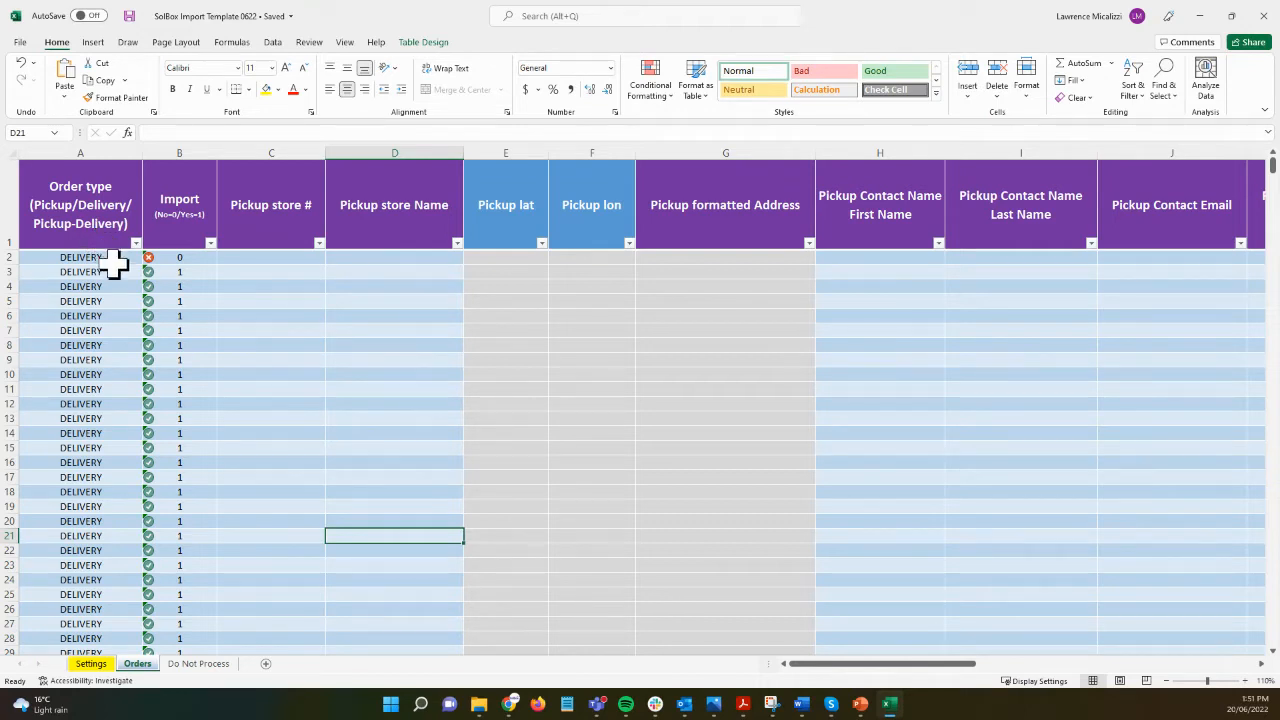
Step: Hide the pickup columns C–O on the Orders sheet so Store # sits right after Import
left_click(70, 287)
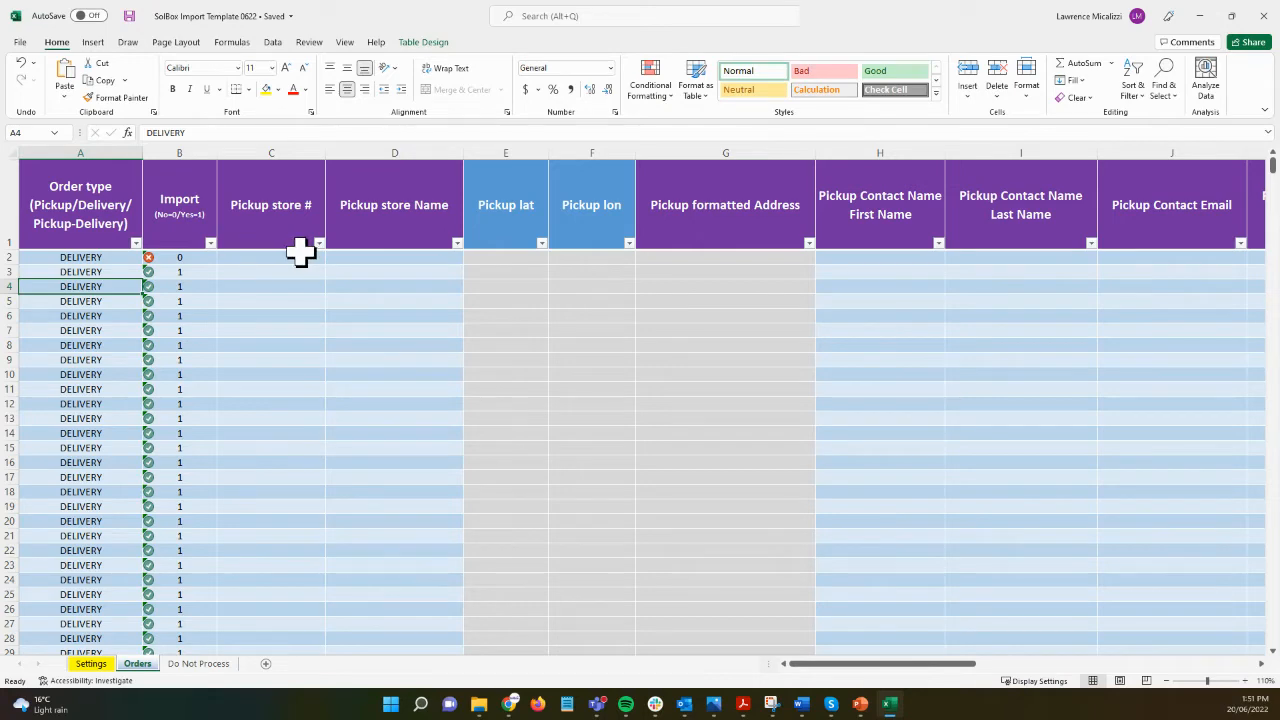
left_click_drag(286, 152, 786, 166)
right_click(806, 153)
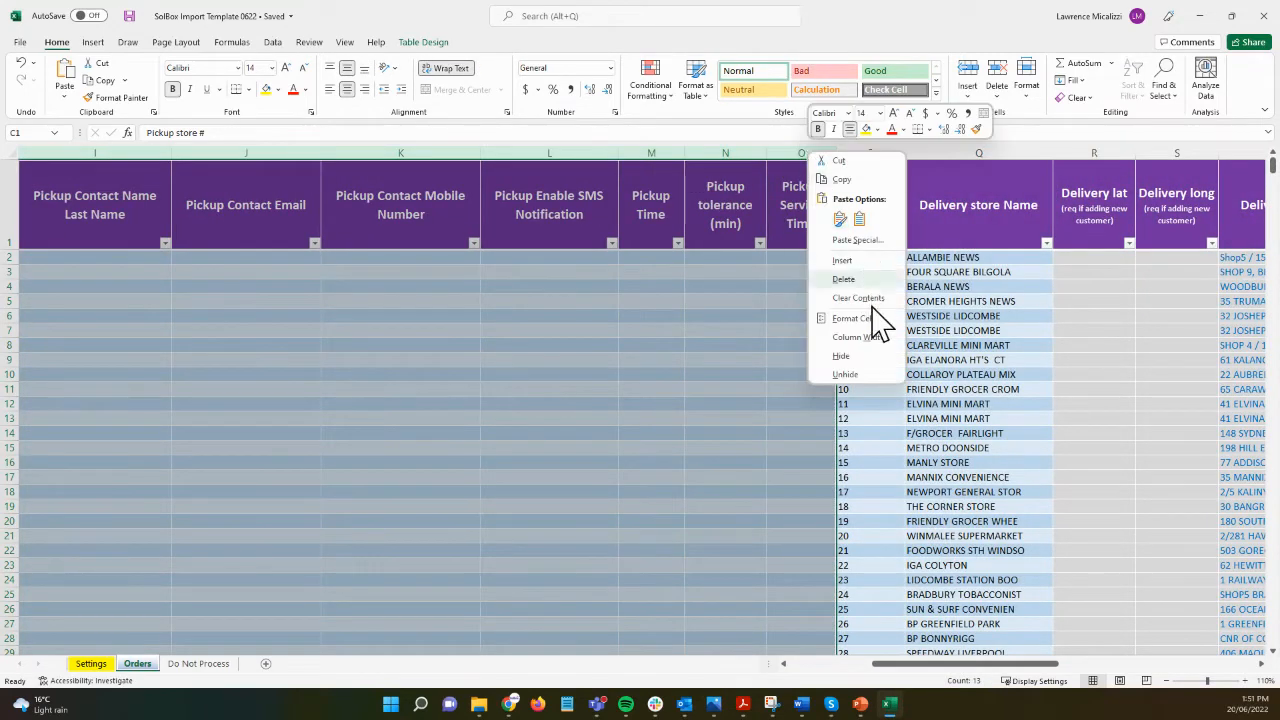
left_click(872, 358)
left_click(278, 328)
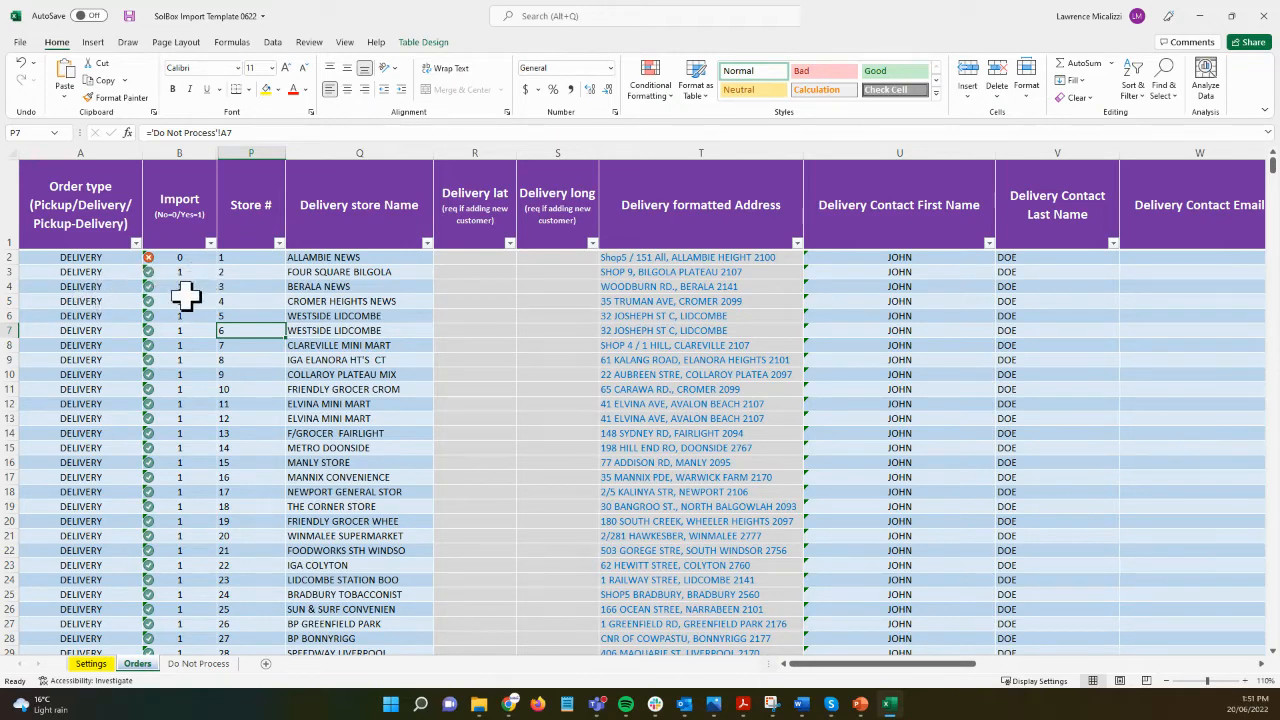
Step: Fill the Order type (A1) and Import (B1) header cells green
left_click(86, 220)
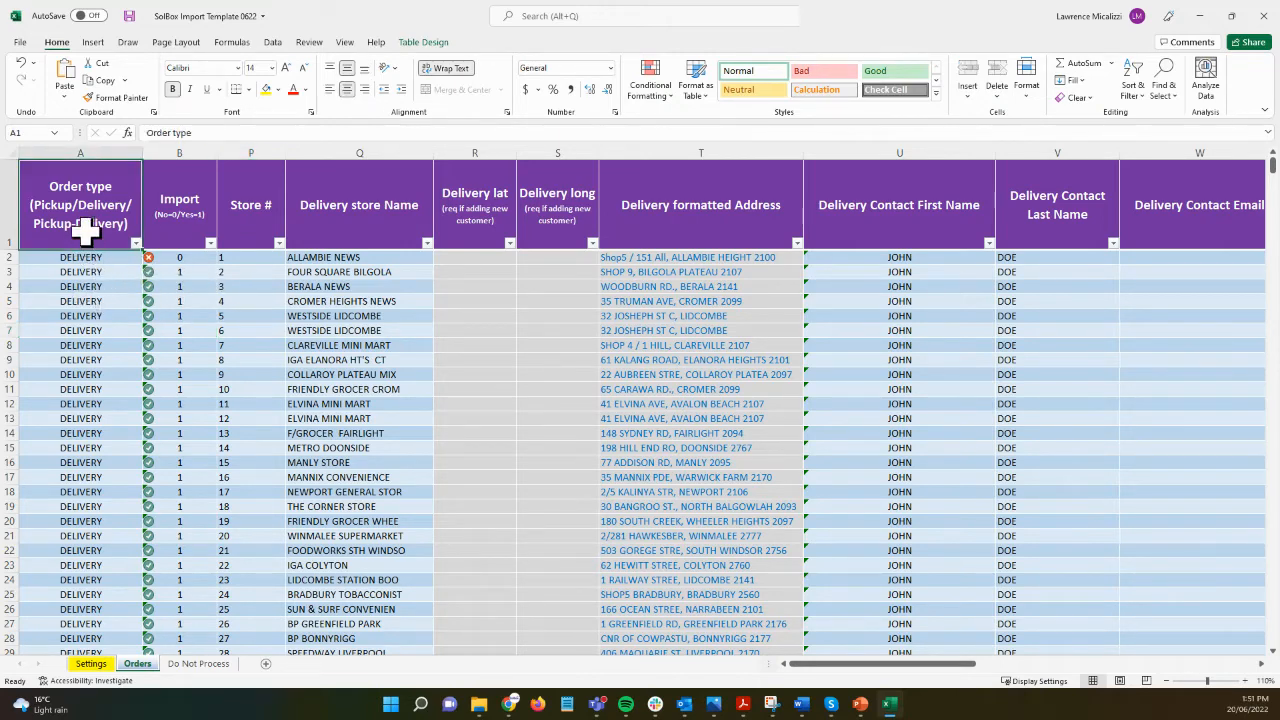
left_click(277, 89)
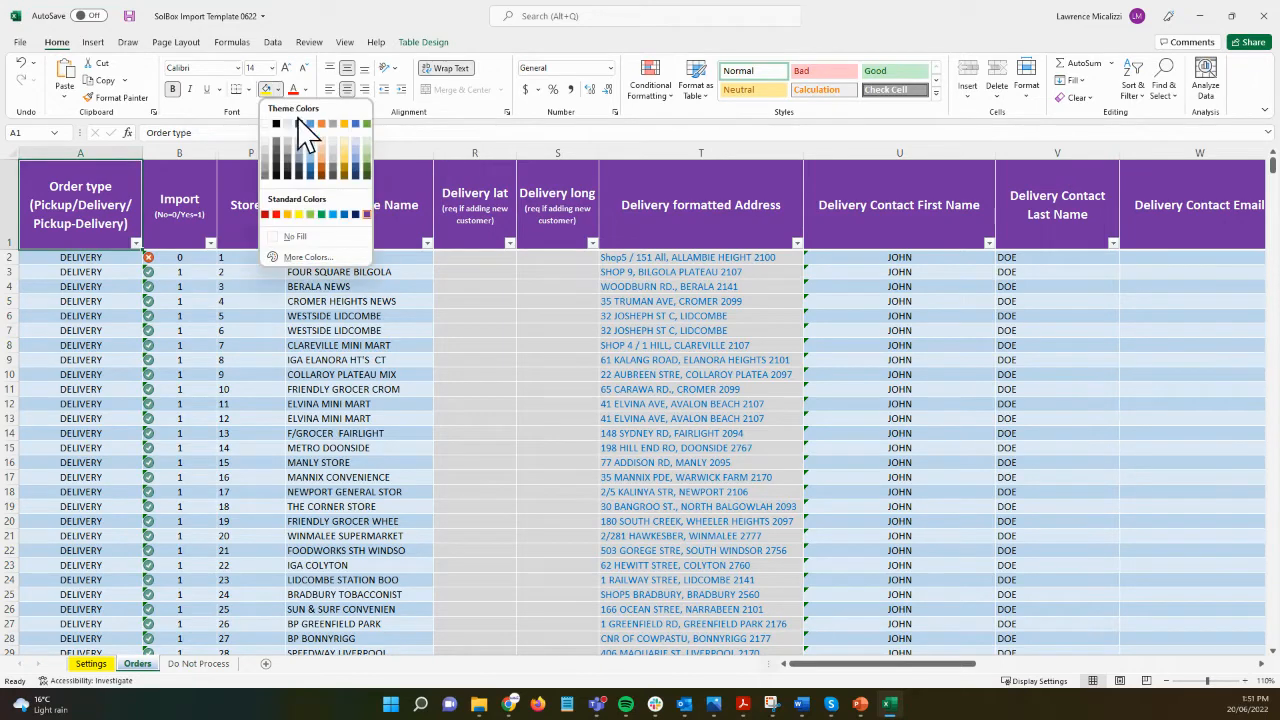
left_click(369, 124)
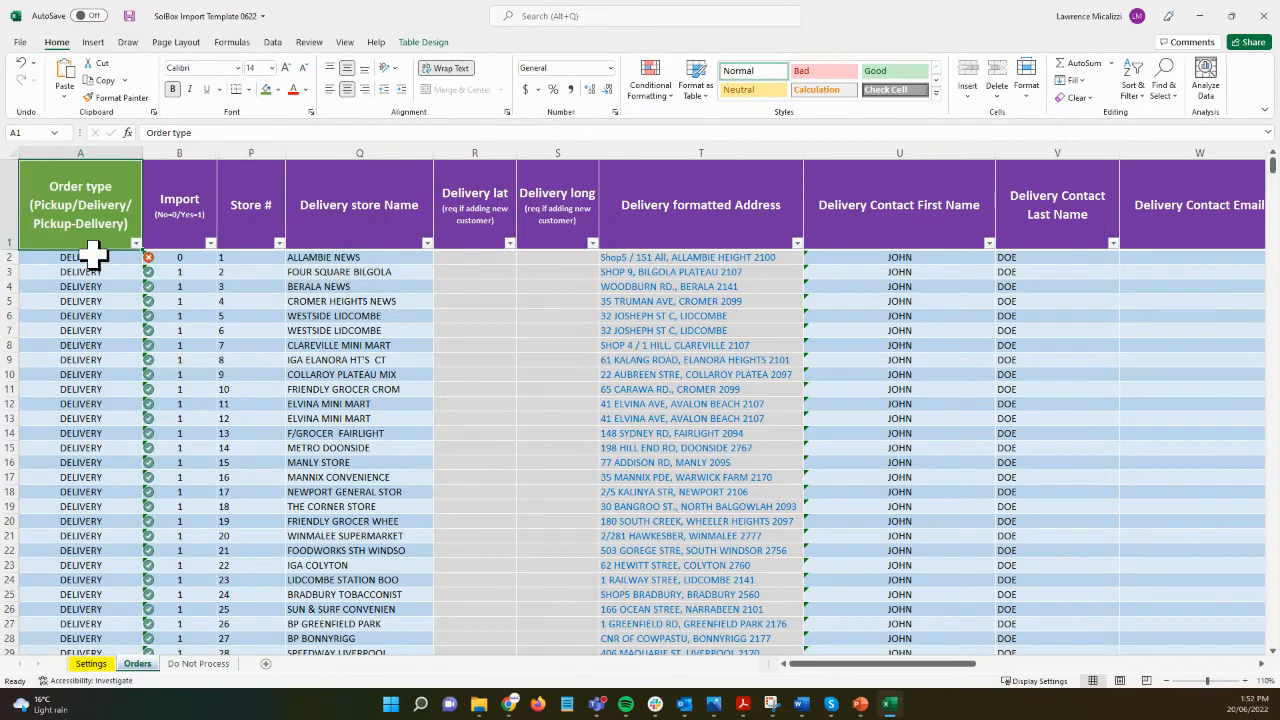
left_click(180, 205)
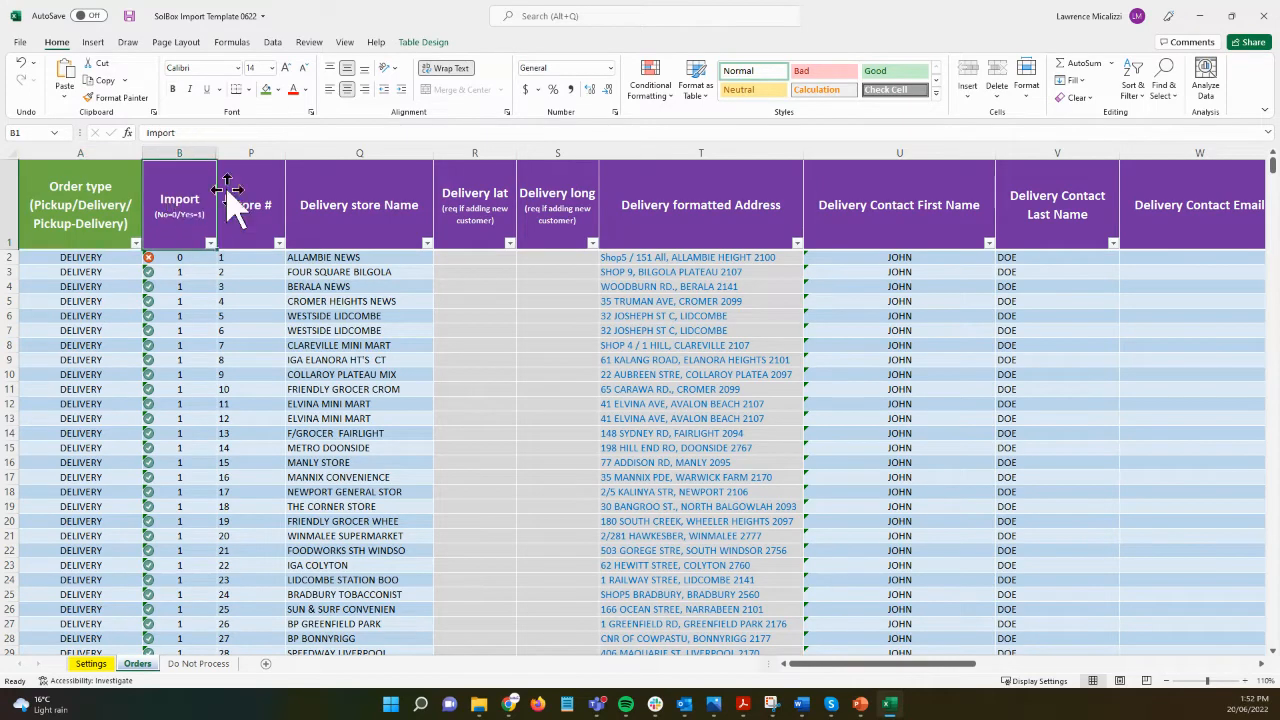
left_click(267, 90)
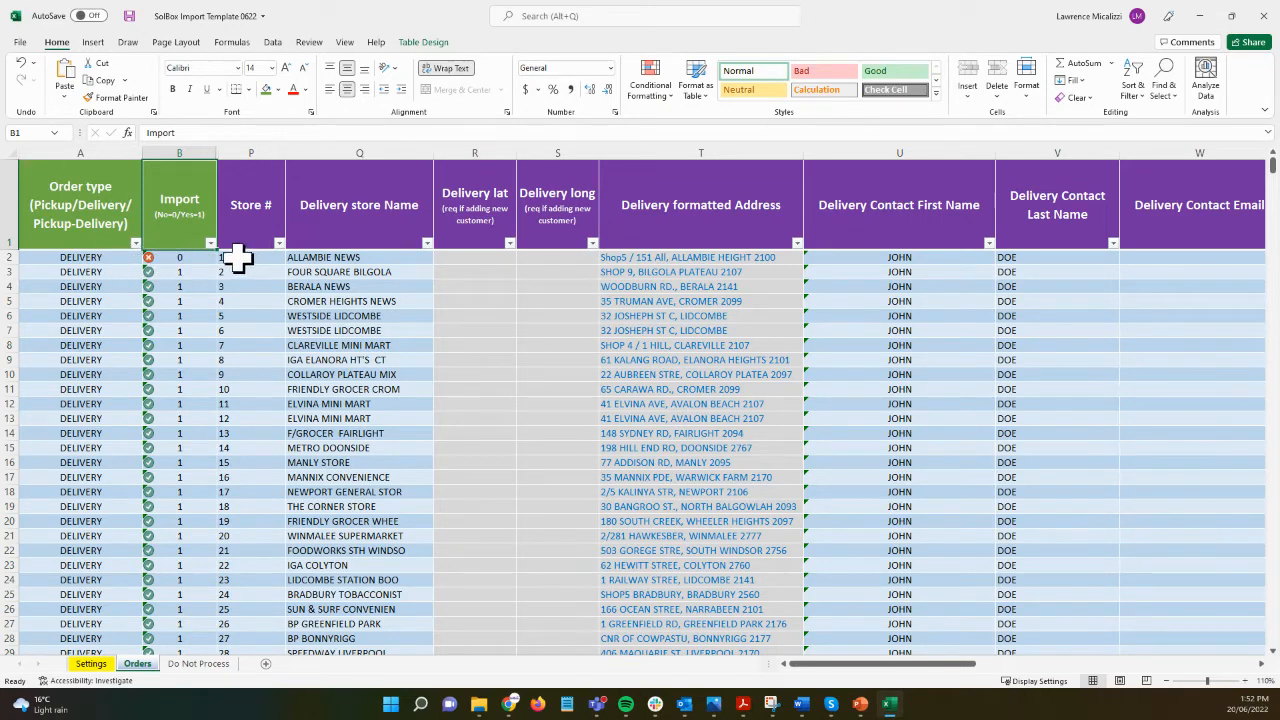
Step: Set the Import flag for BERALA NEWS in B4 to 0
left_click(182, 285)
type("0")
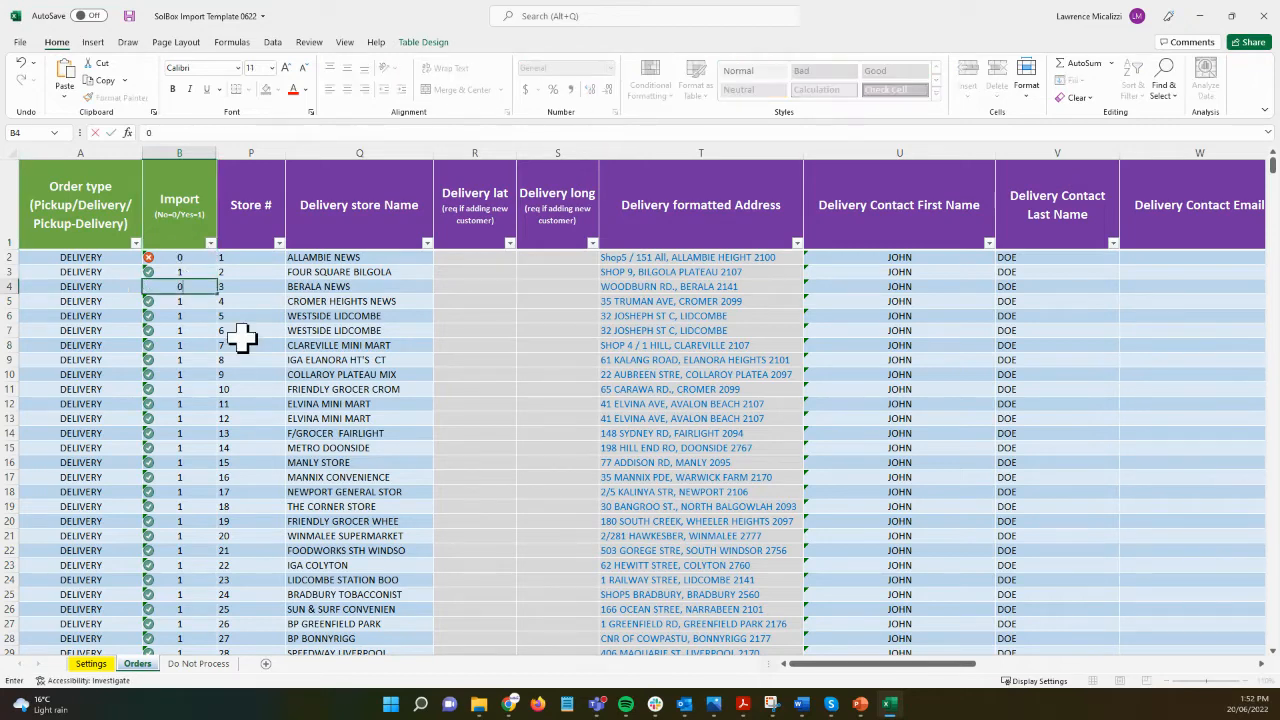
key("Return")
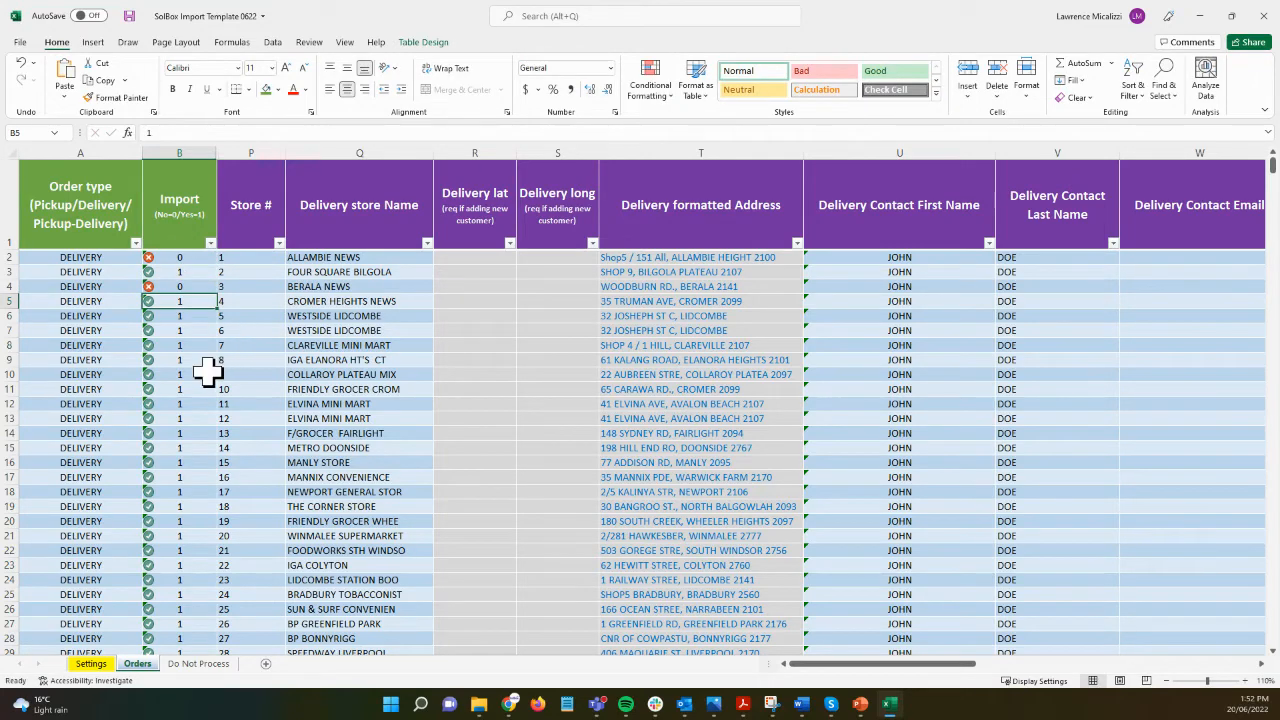
Step: Check the empty rows in column B from B70 down to the bottom
scroll(190, 395, "down", 12)
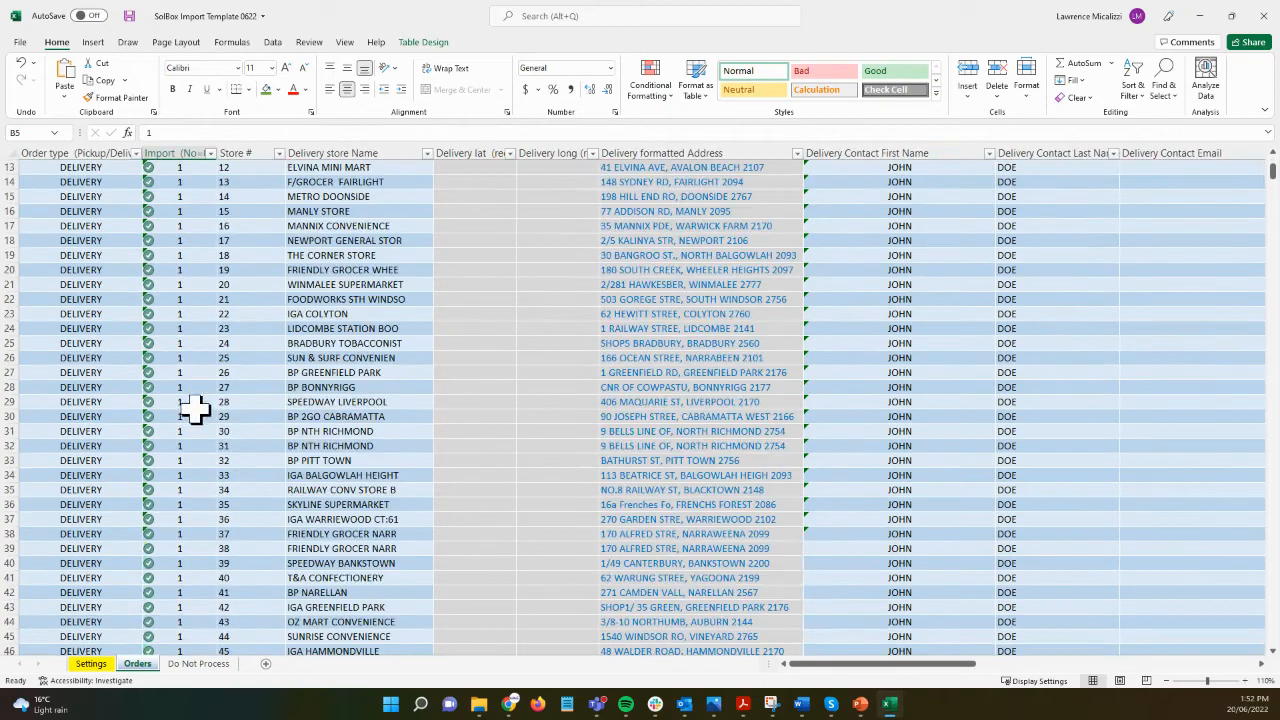
scroll(234, 483, "down", 4)
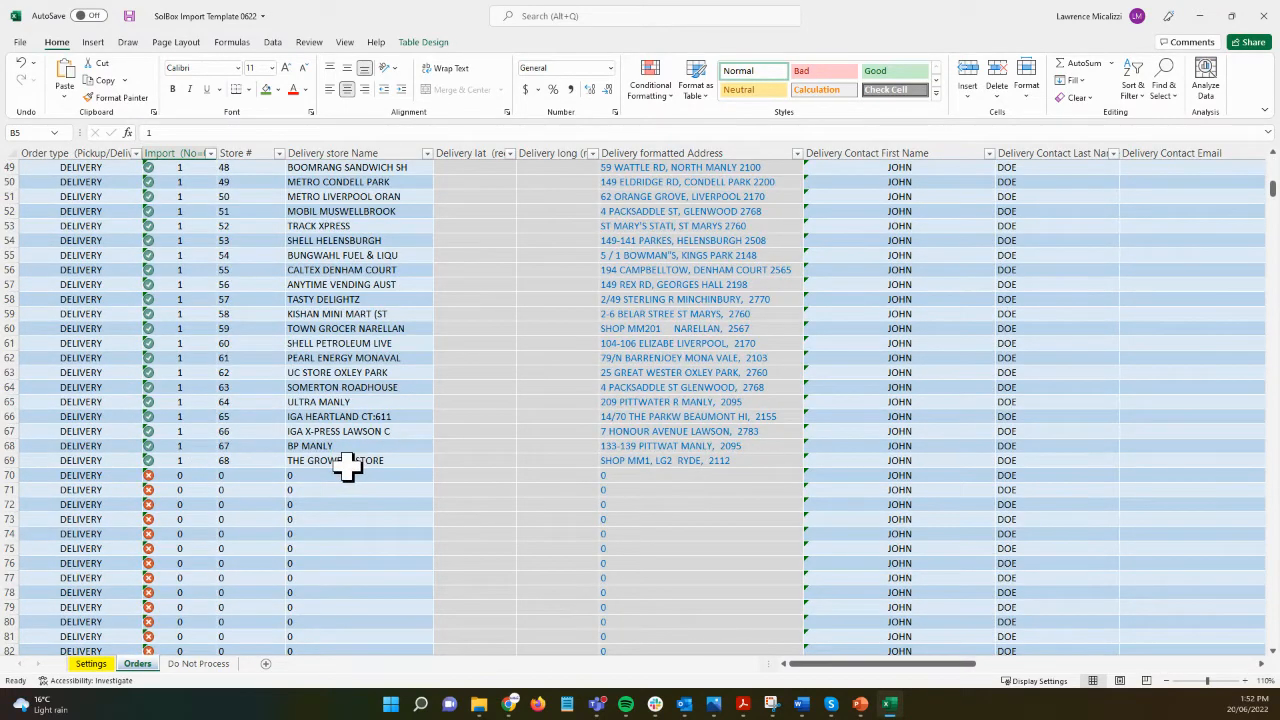
left_click(208, 482)
key("ctrl+shift+Down")
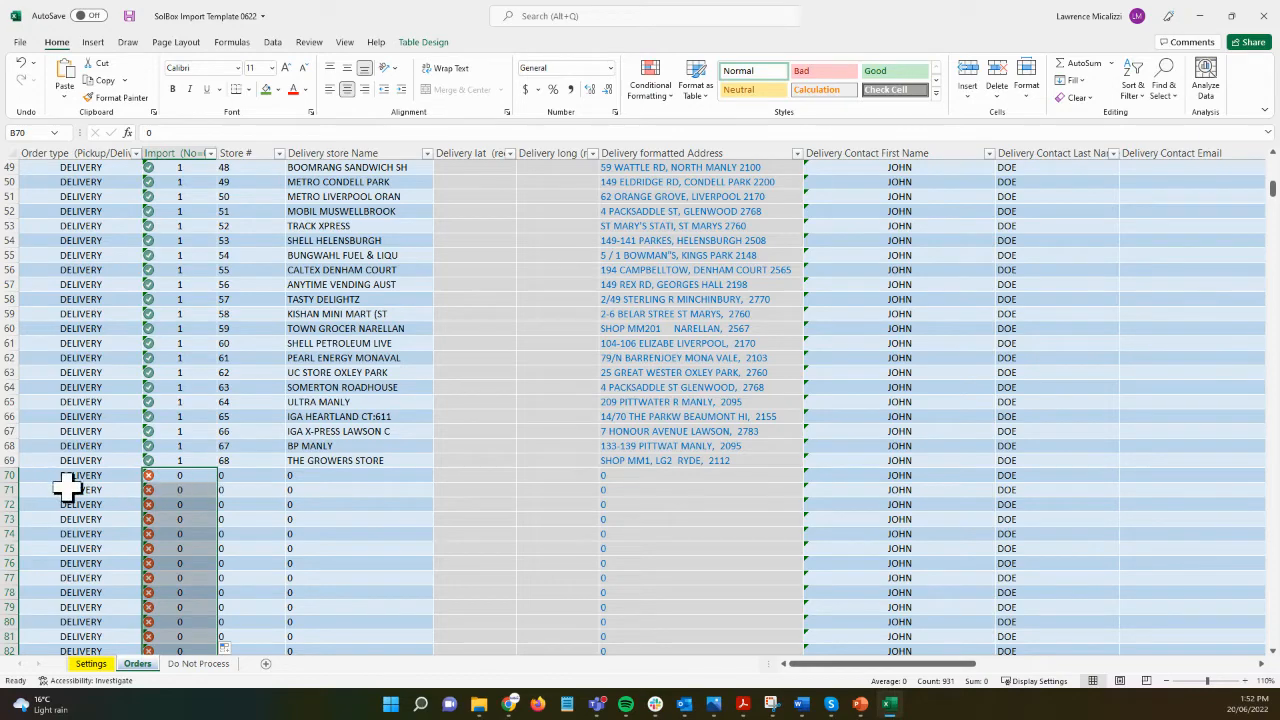
scroll(318, 490, "up", 16)
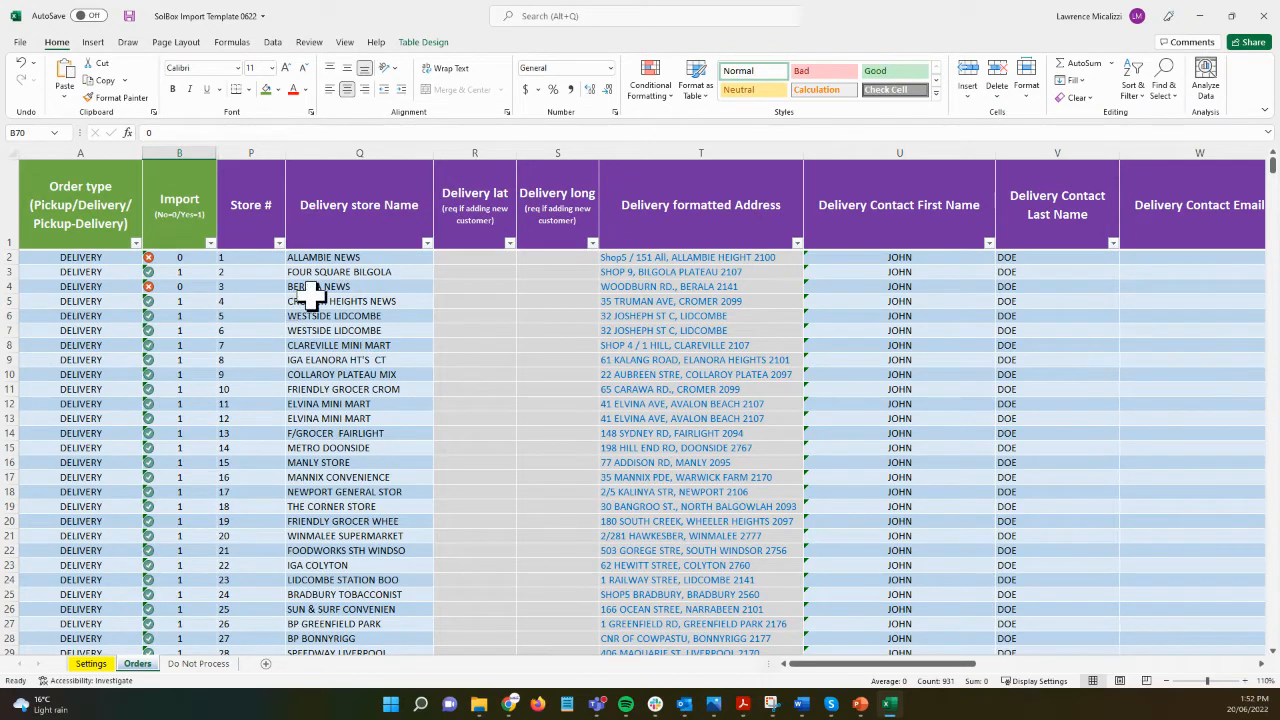
left_click(257, 257)
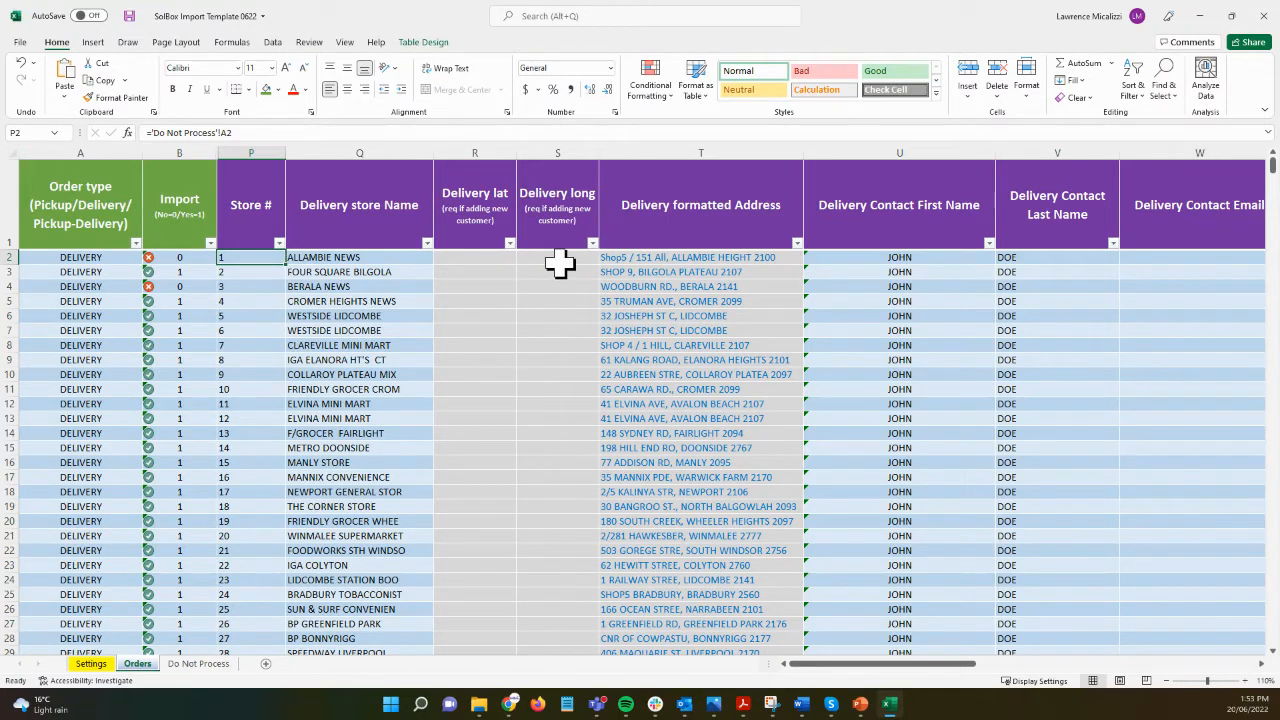
left_click(645, 272)
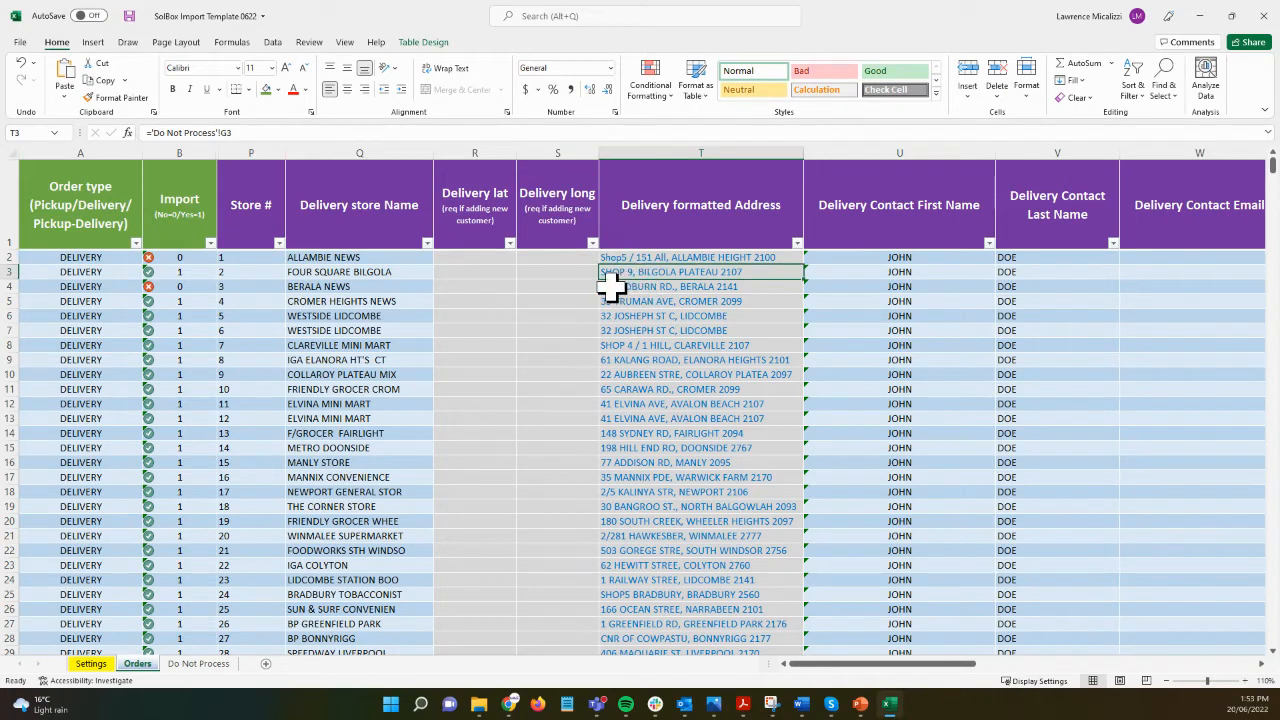
left_click(637, 290)
left_click(638, 303)
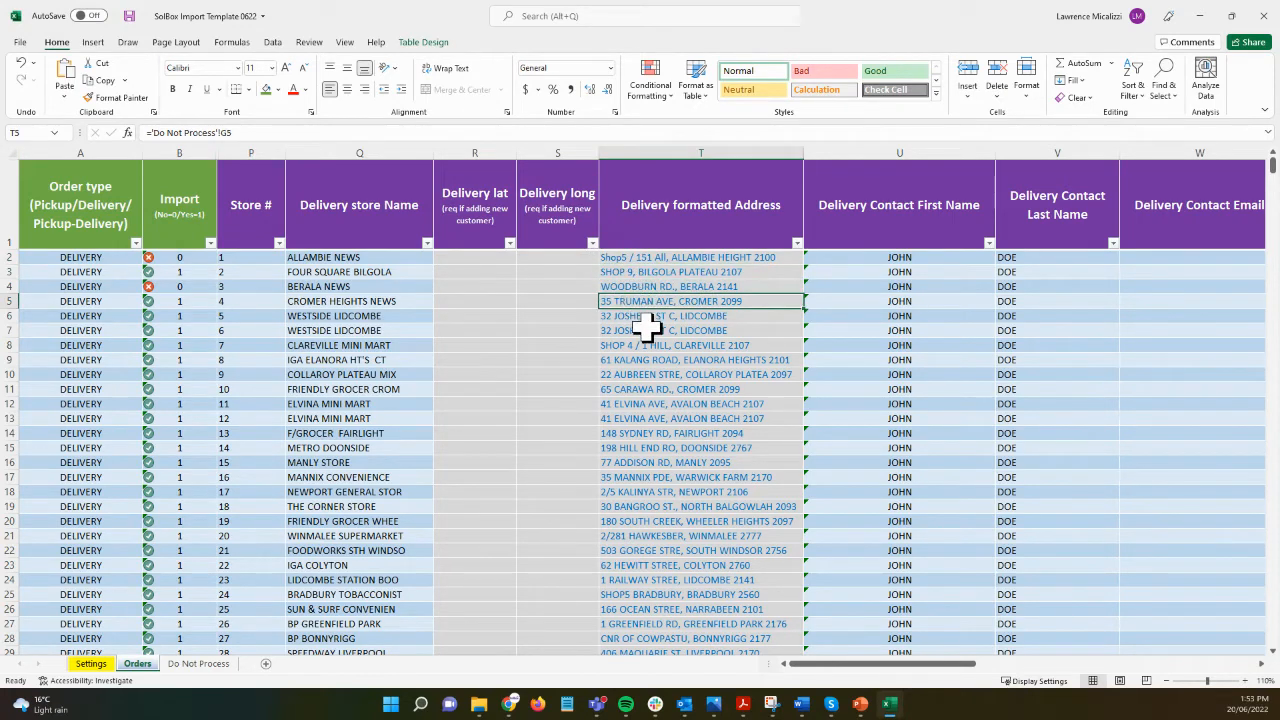
left_click(612, 331)
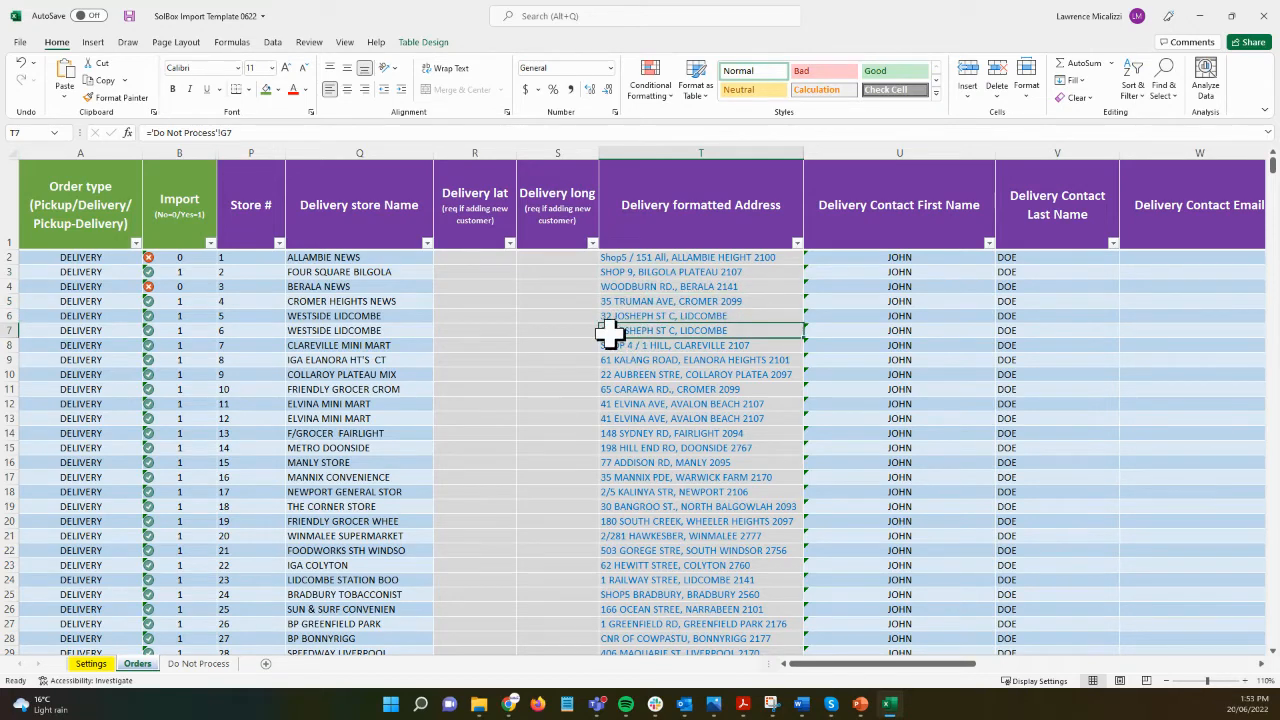
left_click(632, 346)
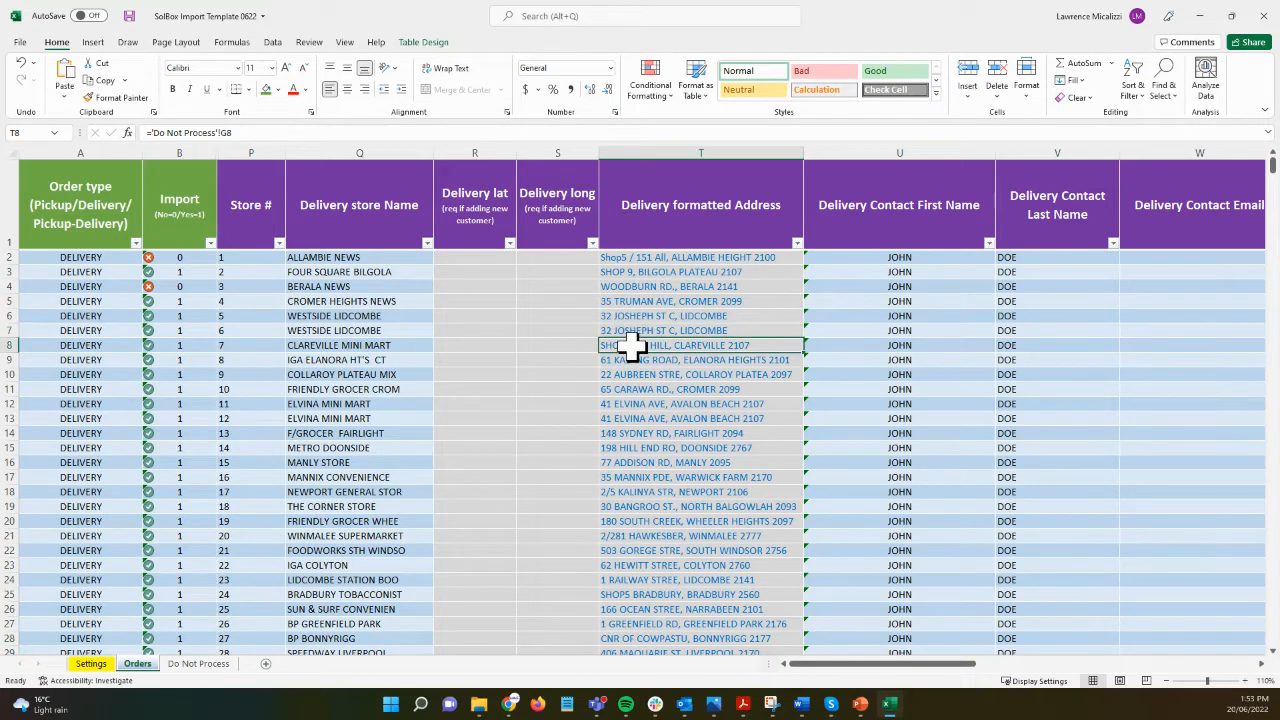
double_click(760, 344)
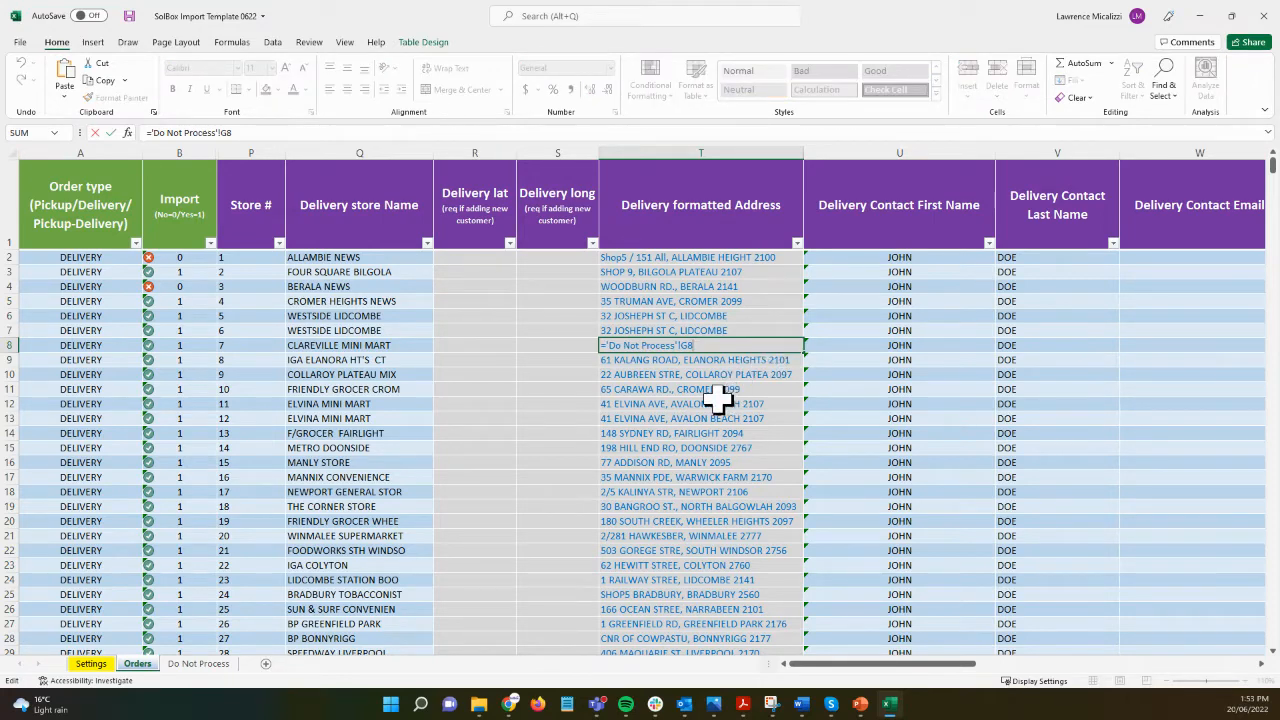
key("Escape")
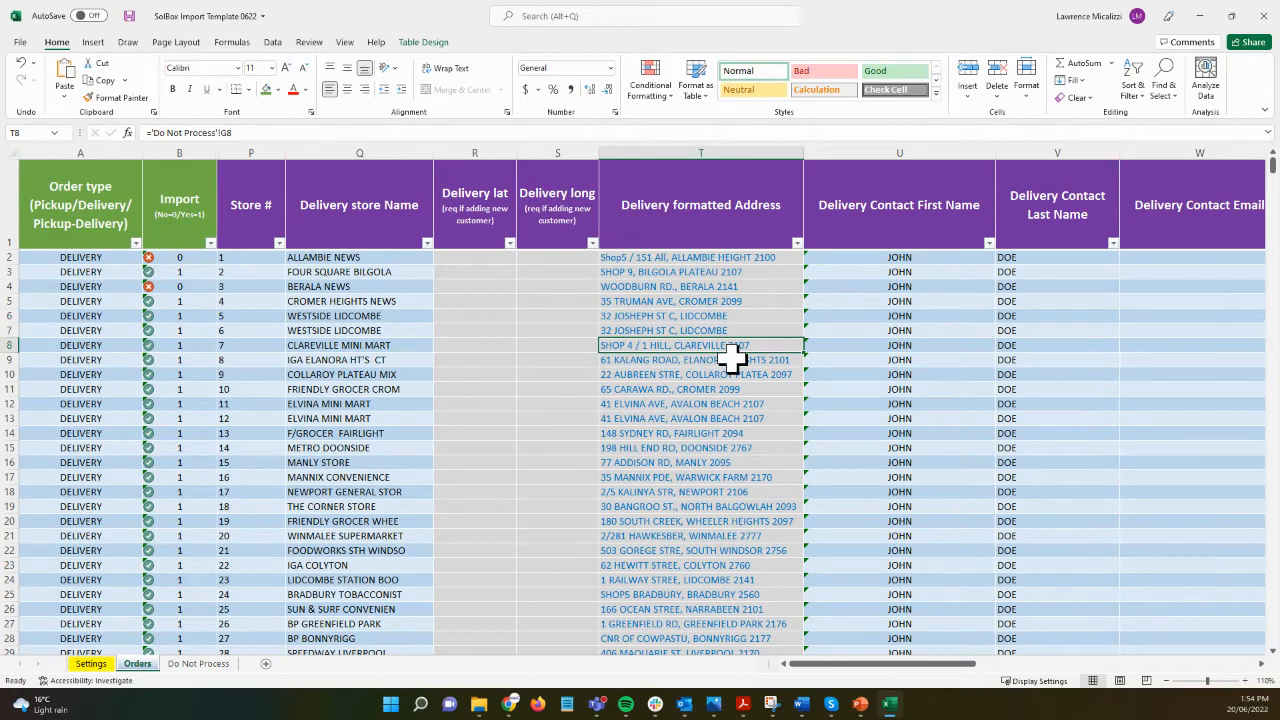
key("Tab")
Step: Fill the Delivery formatted Address (T1), Delivery store Name (Q1) and Store # (P1) headers green
left_click(686, 218)
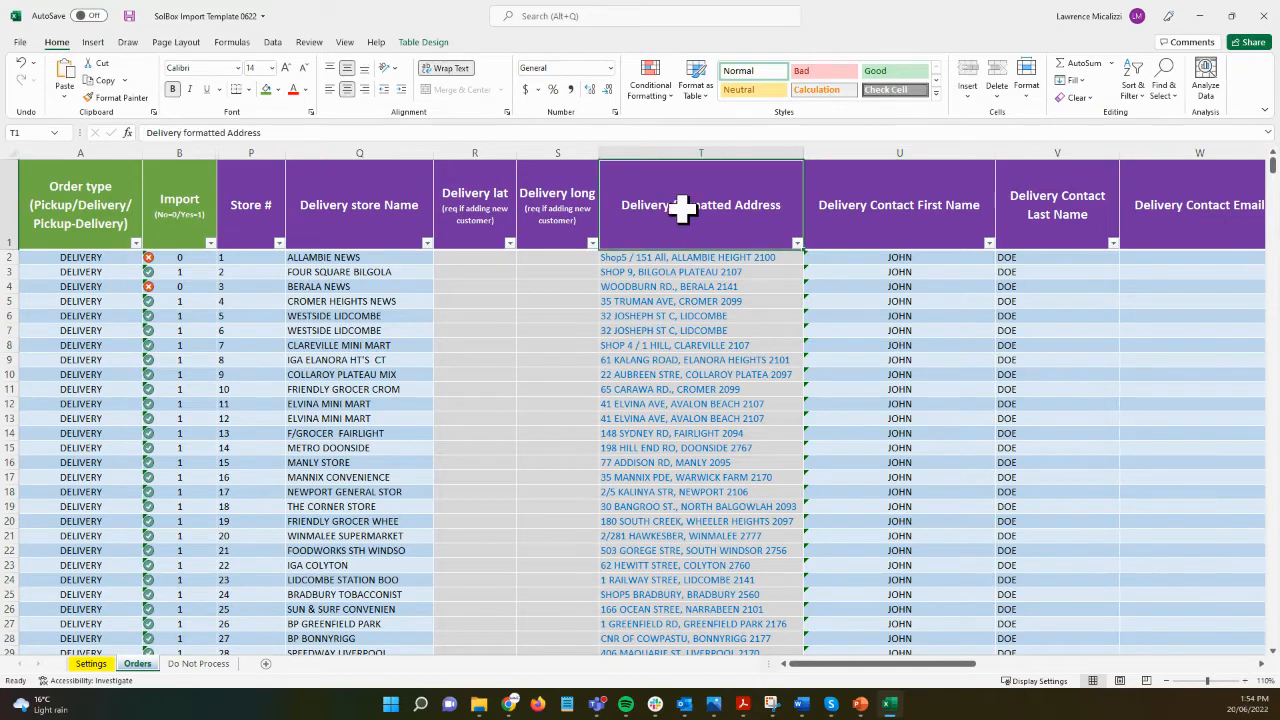
left_click(266, 89)
left_click(378, 177)
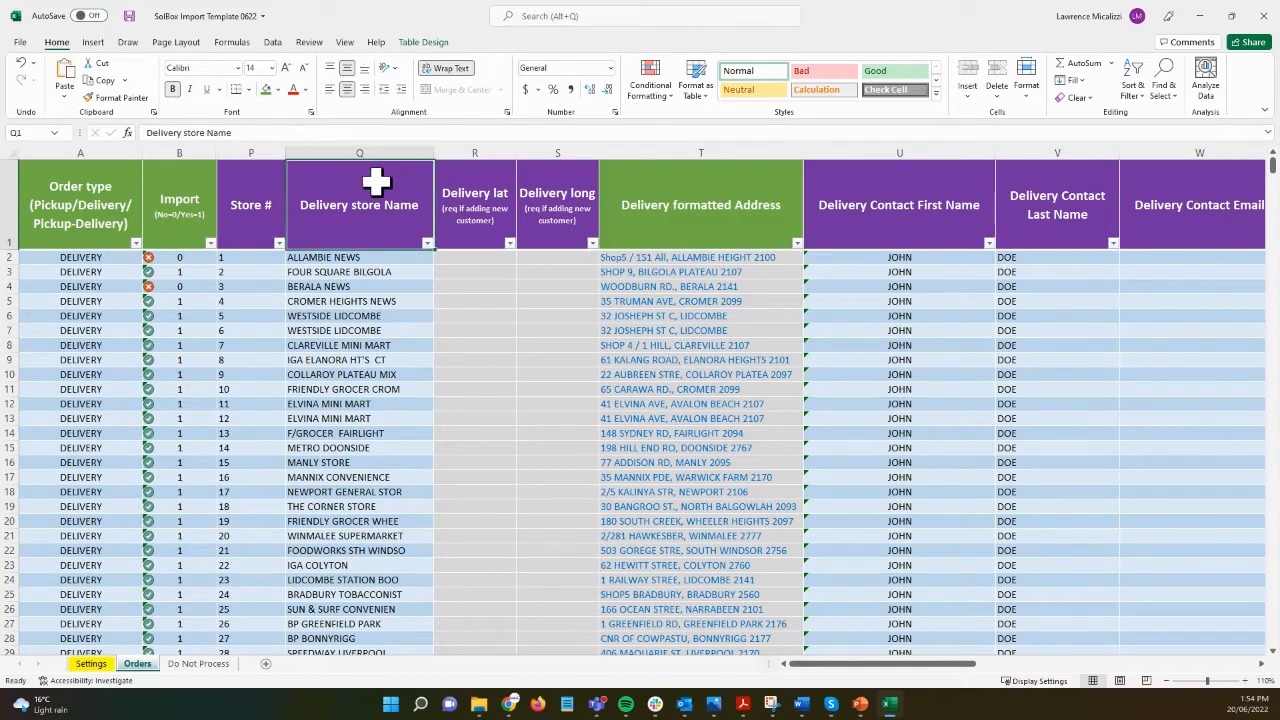
left_click(266, 89)
left_click(249, 176)
left_click(266, 89)
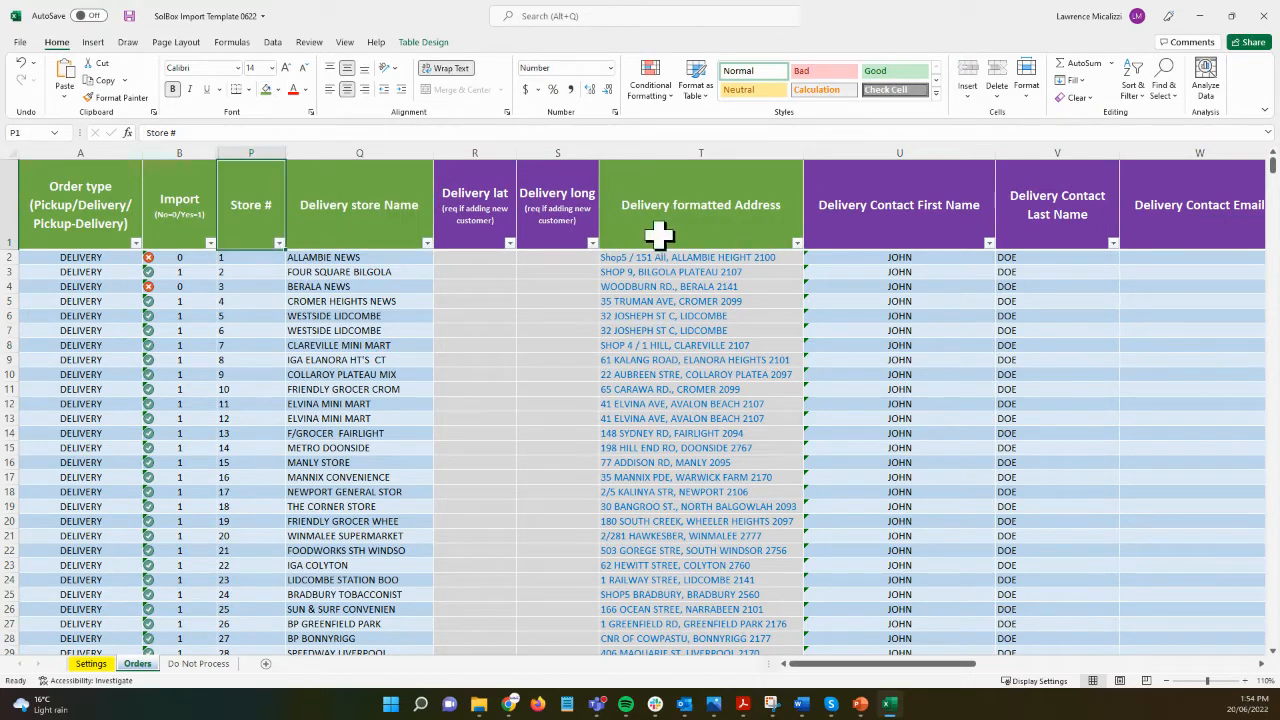
left_click(749, 241)
key("Right")
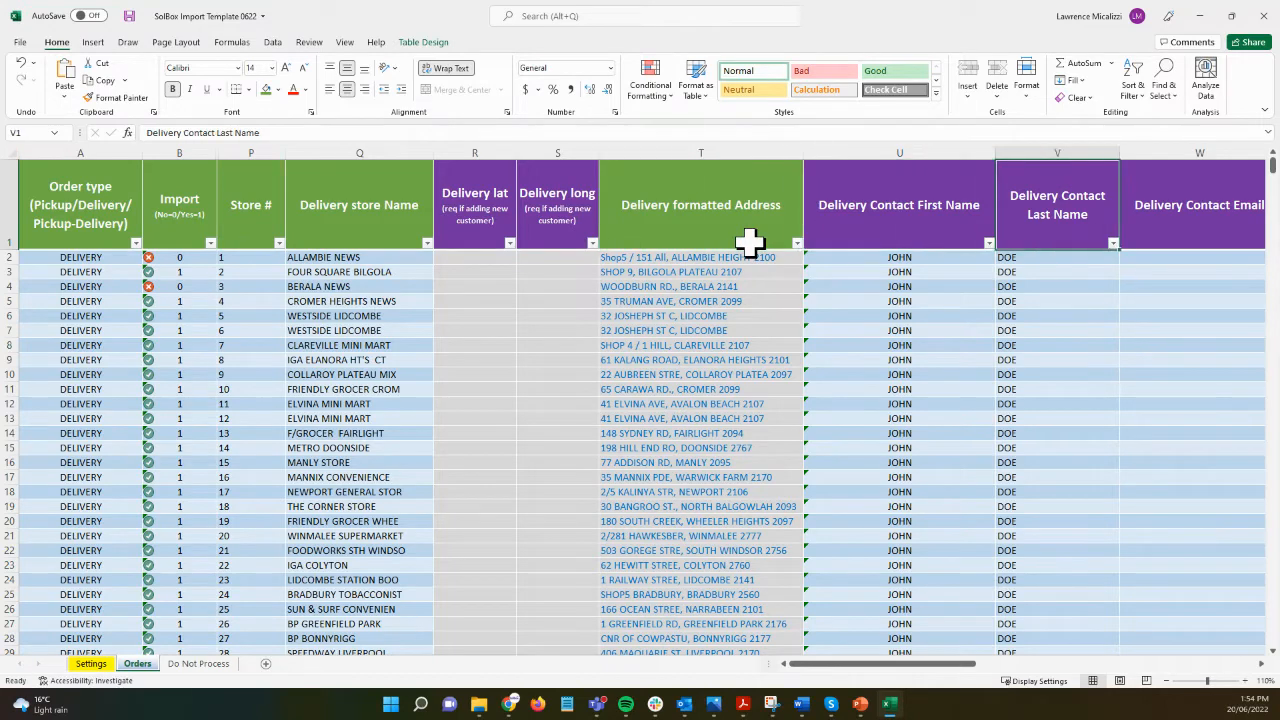
scroll(749, 241, "right", 2)
key("Right")
key("Left")
key("Left")
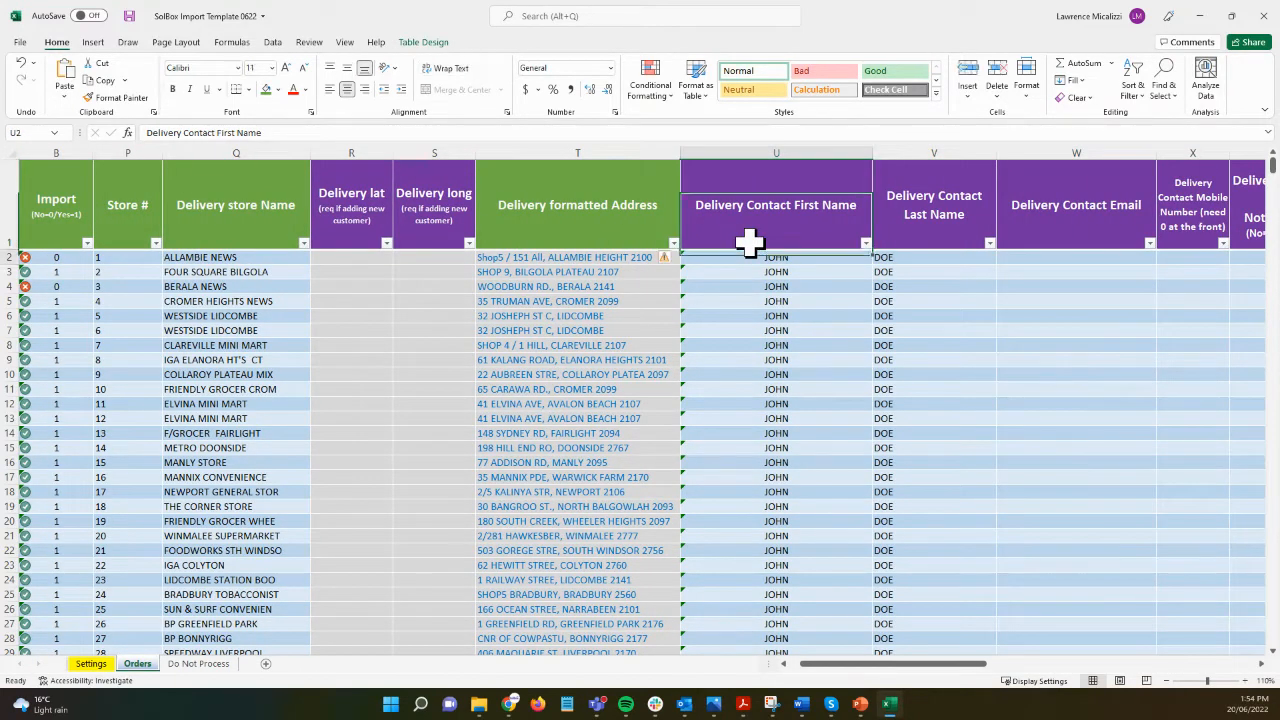
Step: Enter the first order's delivery contact e-mail address in W2
key("Down")
key("Right")
key("Right")
key("Right")
key("Right")
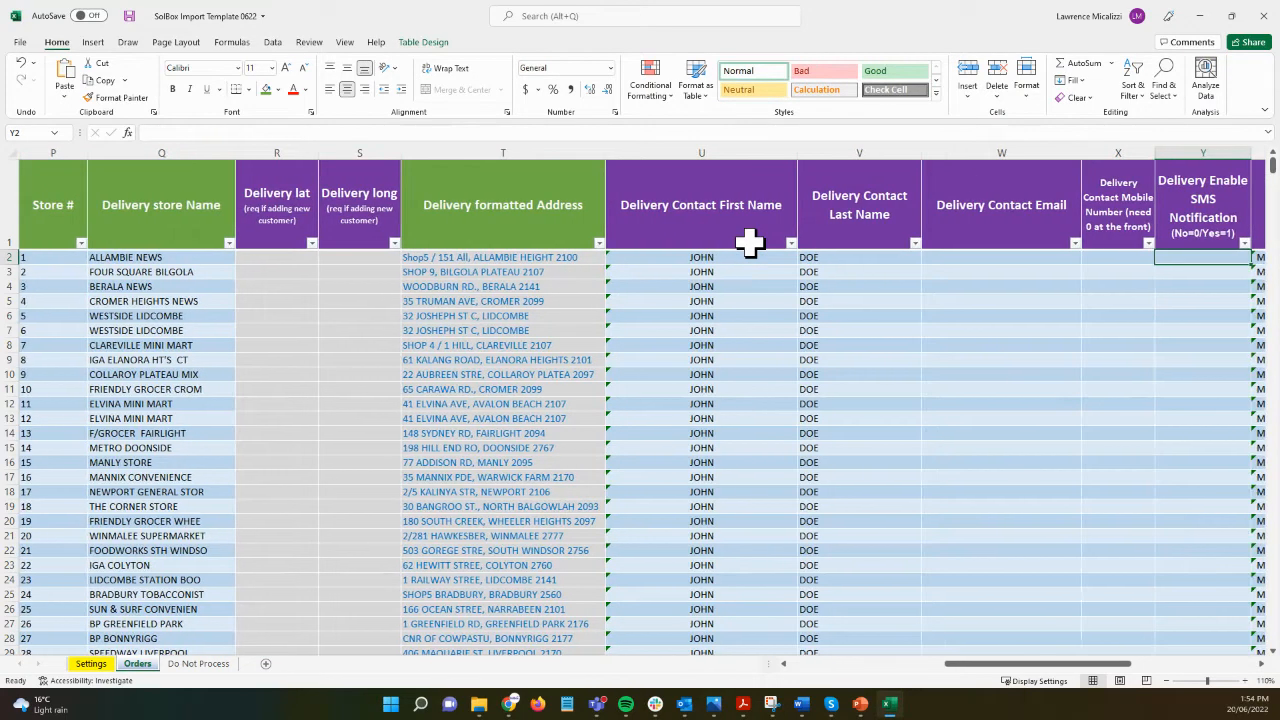
key("Left")
key("Left")
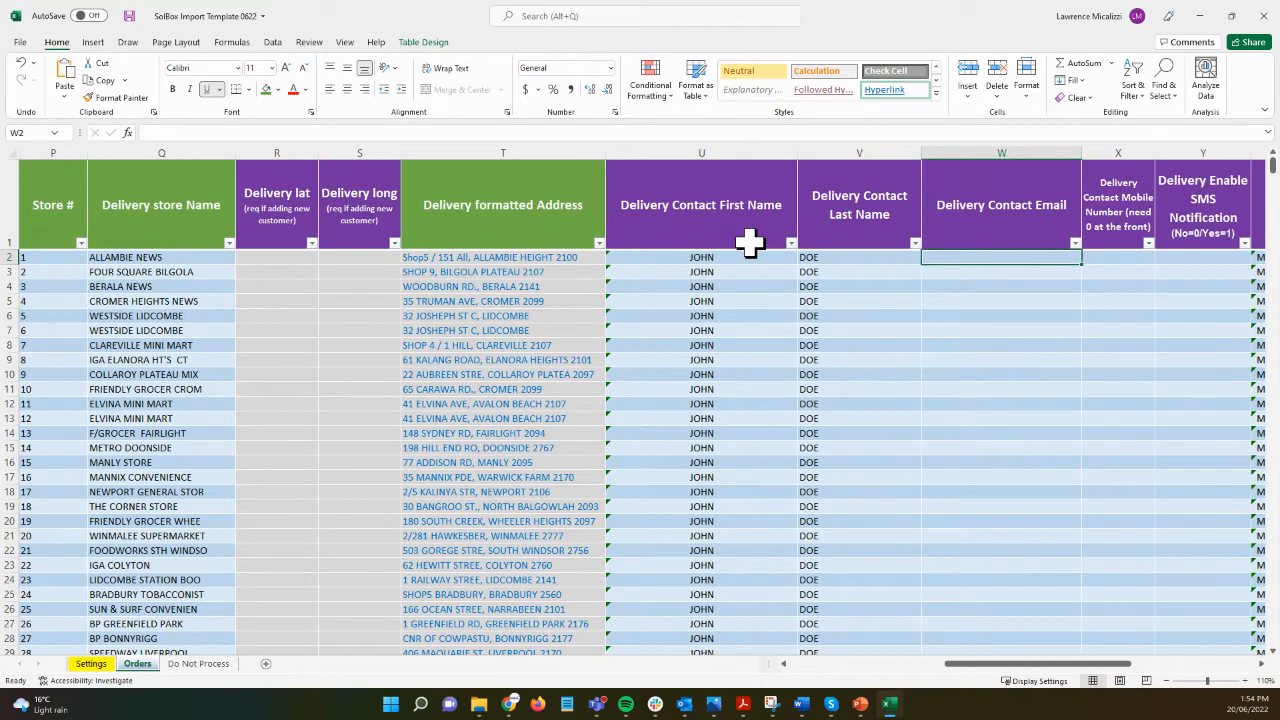
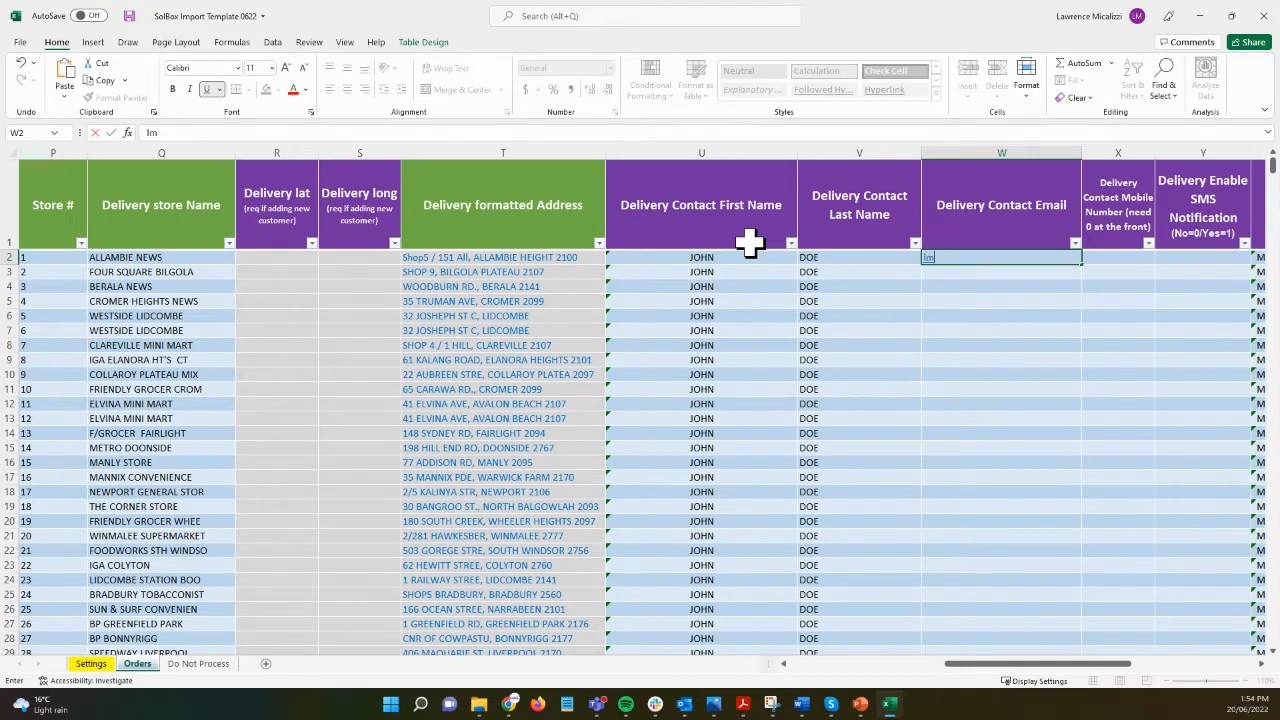
key("Tab")
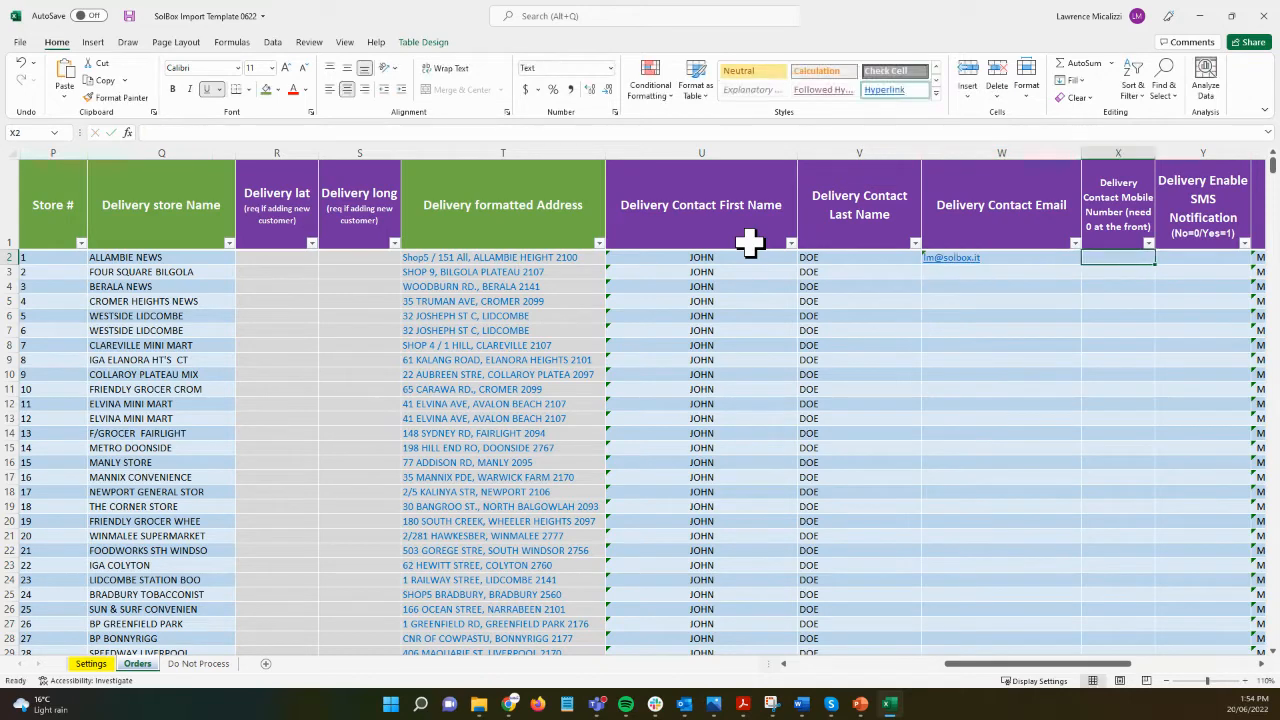
key("Tab")
key("Tab")
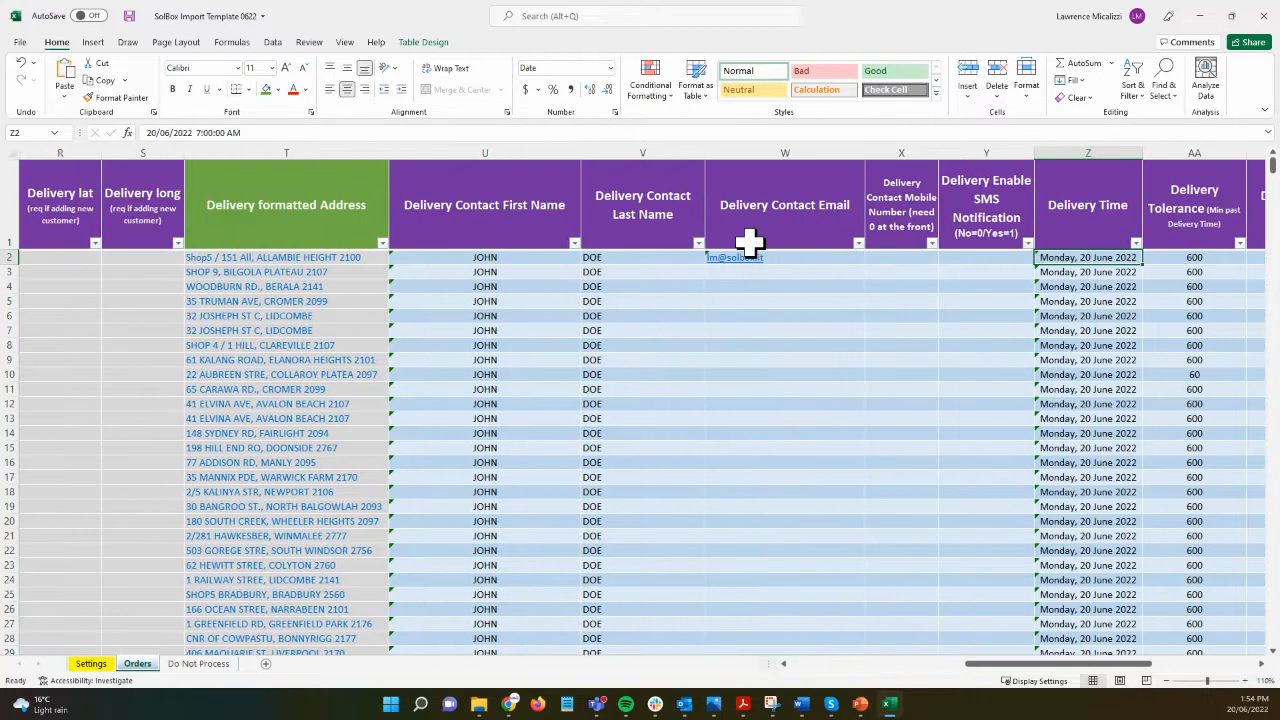
Step: Enter the contact's mobile number in X2 and enable SMS notification with 1 in Y2
key("shift+Tab")
key("shift+Tab")
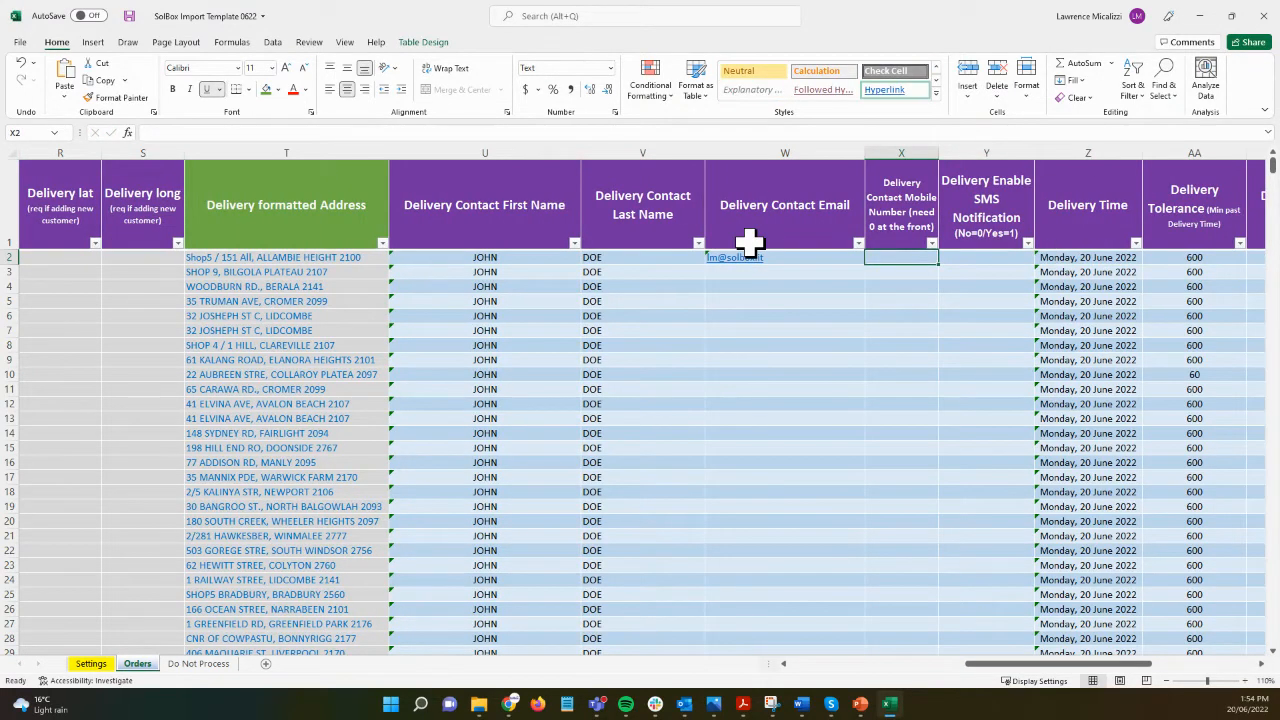
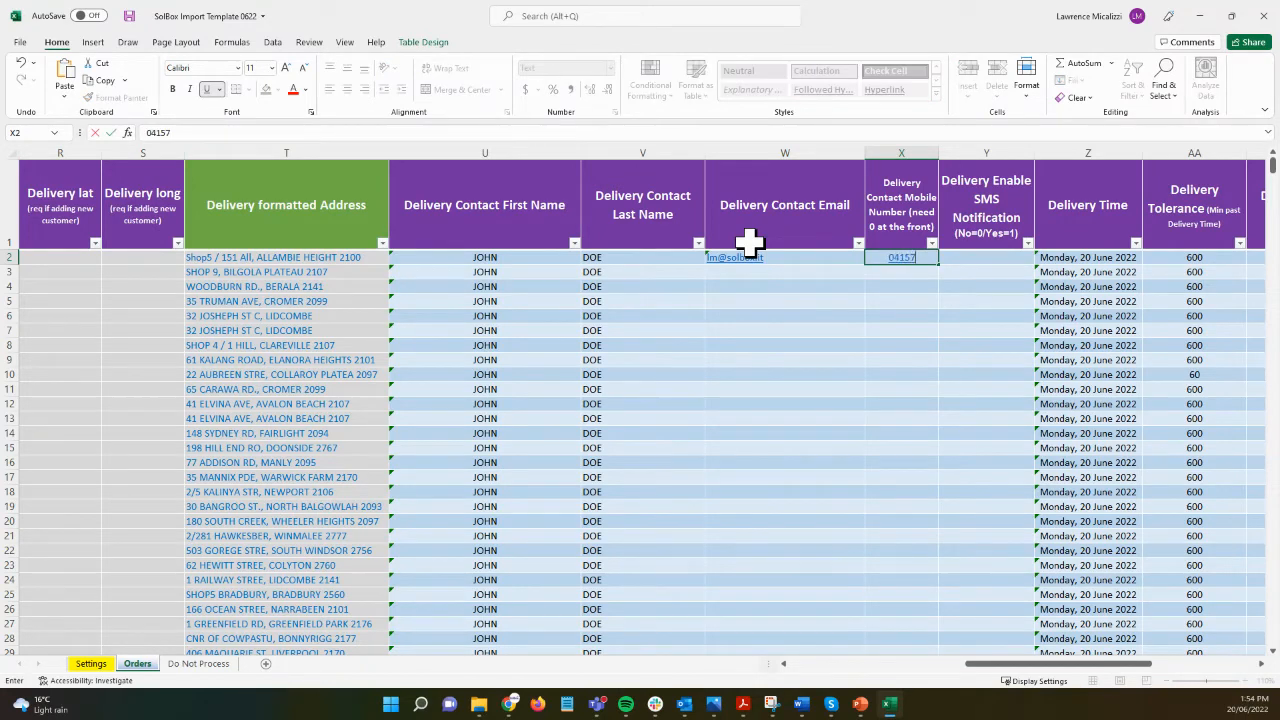
key("Return")
key("Up")
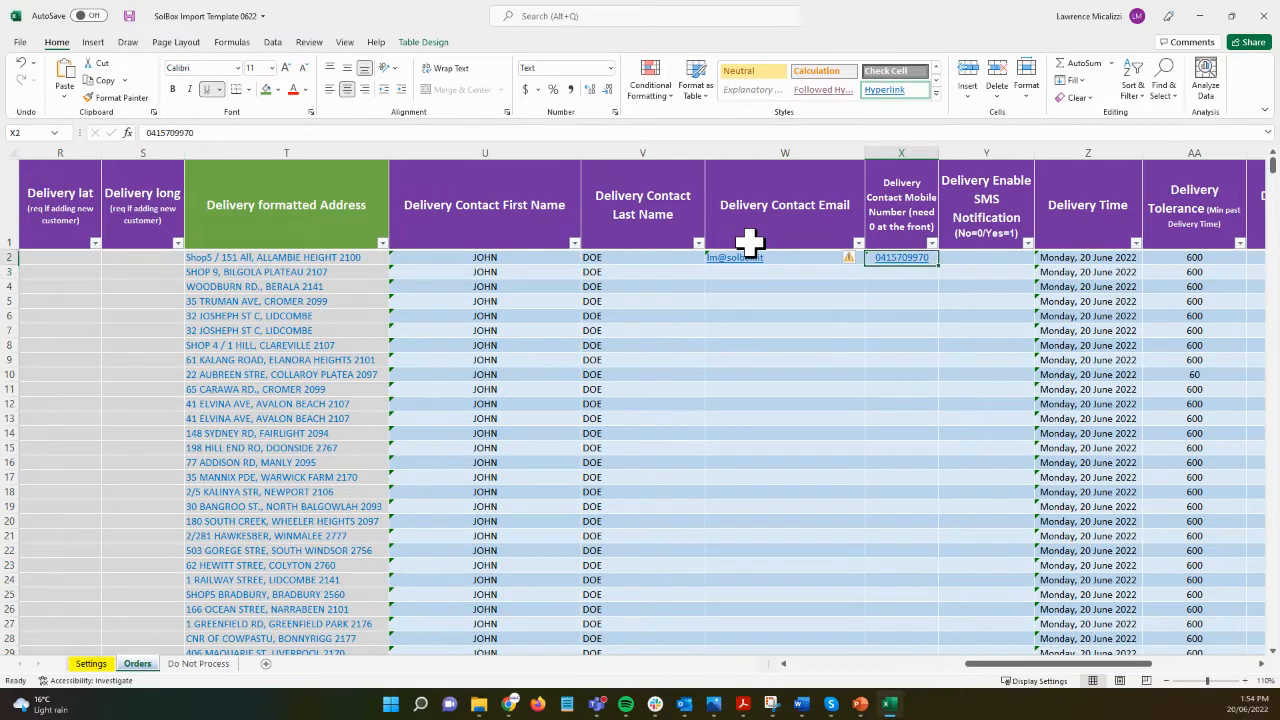
key("Right")
type("1")
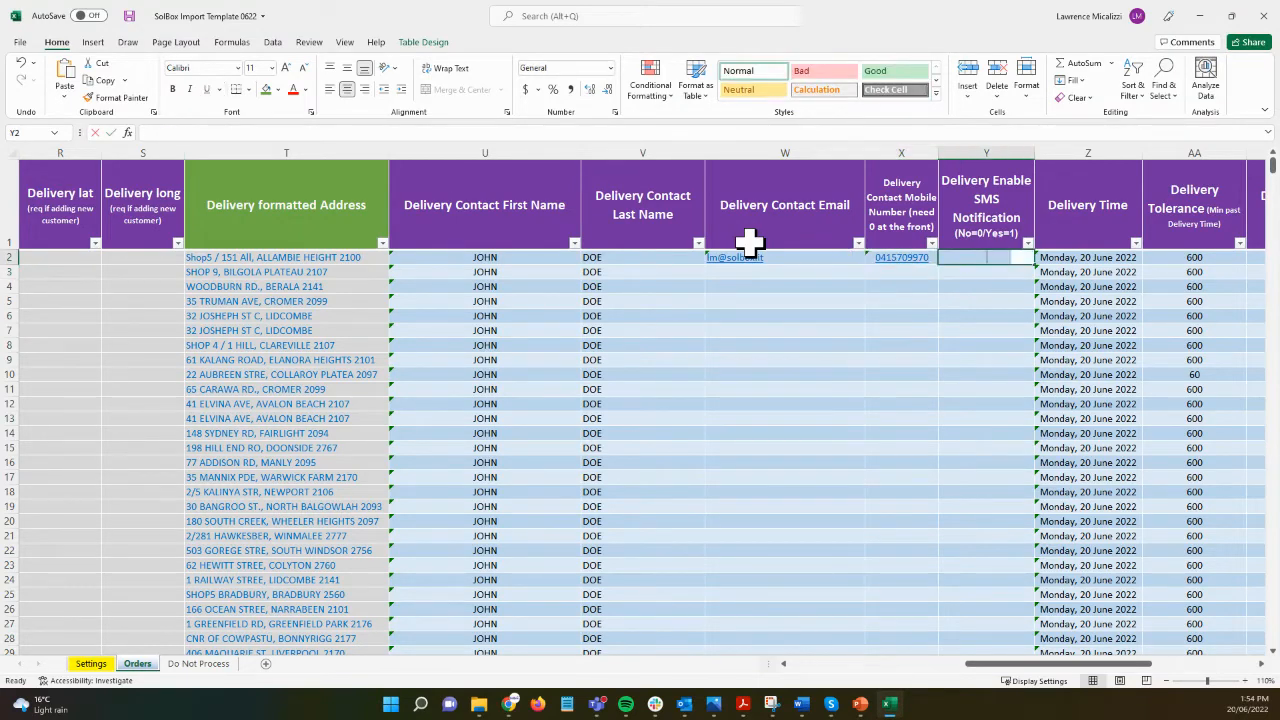
key("Return")
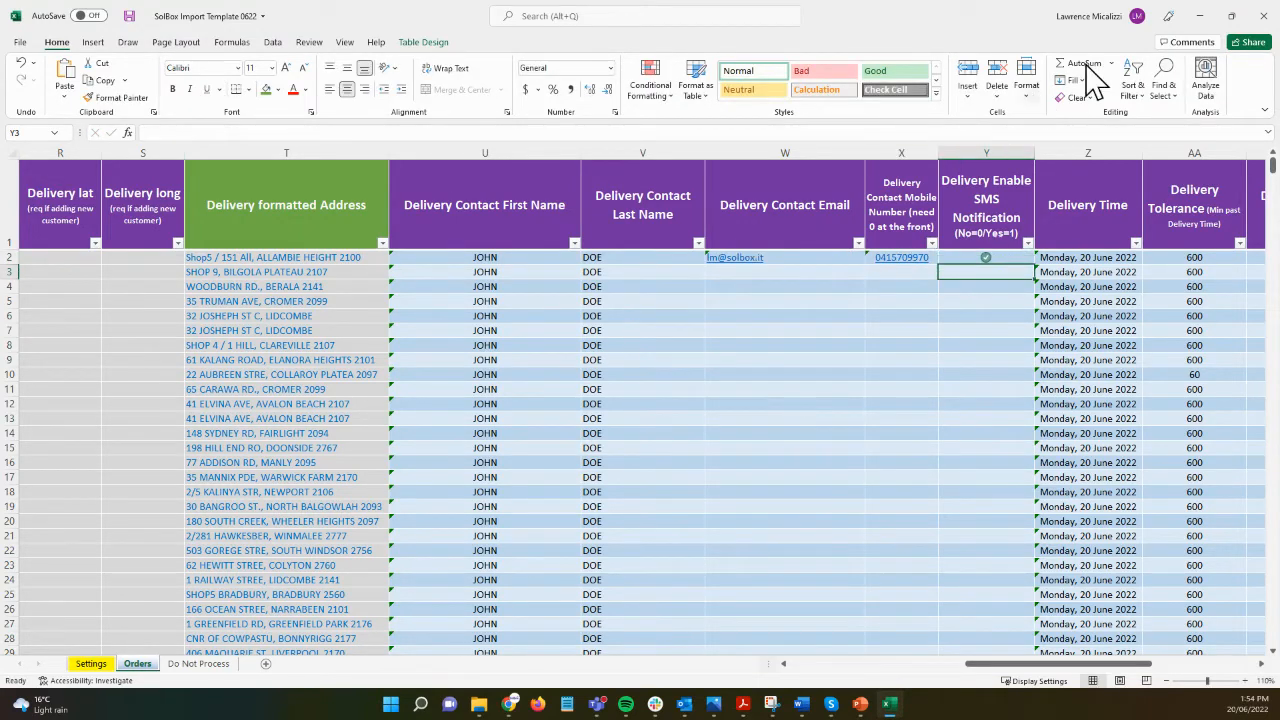
Step: Open the first order's delivery time in Z2 for editing
key("Right")
key("Right")
key("Right")
key("Right")
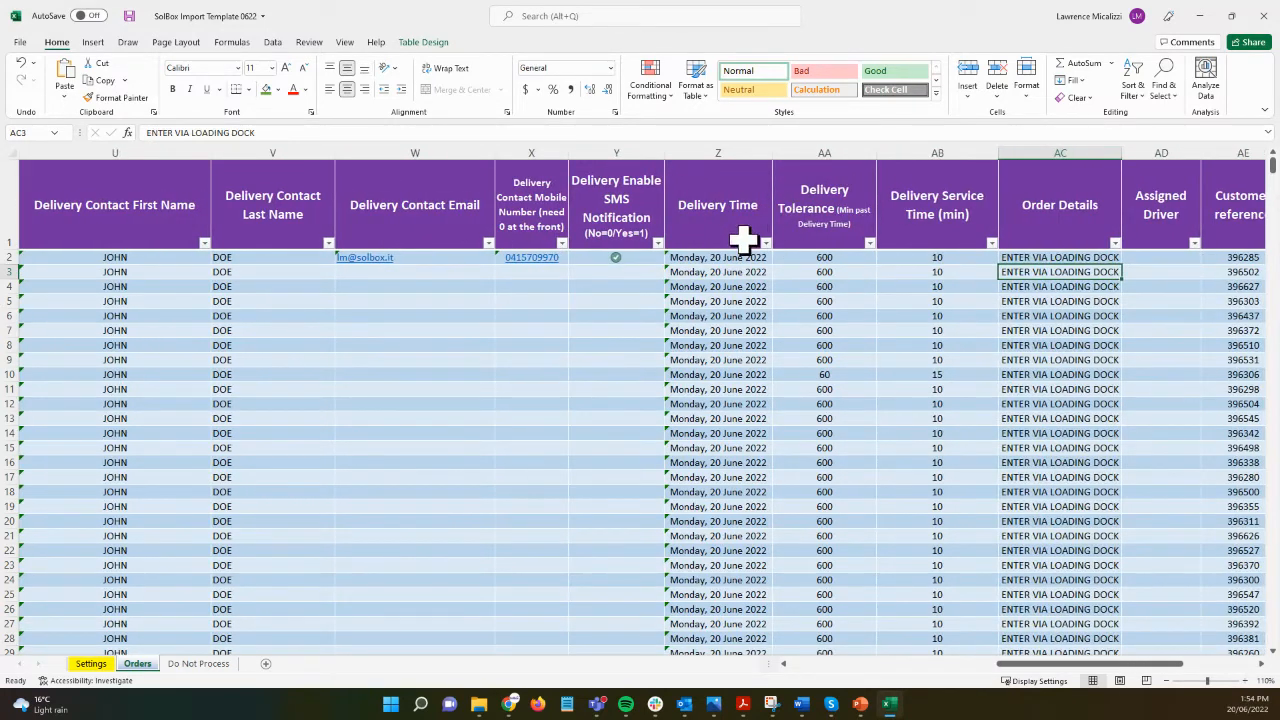
left_click(705, 257)
double_click(705, 257)
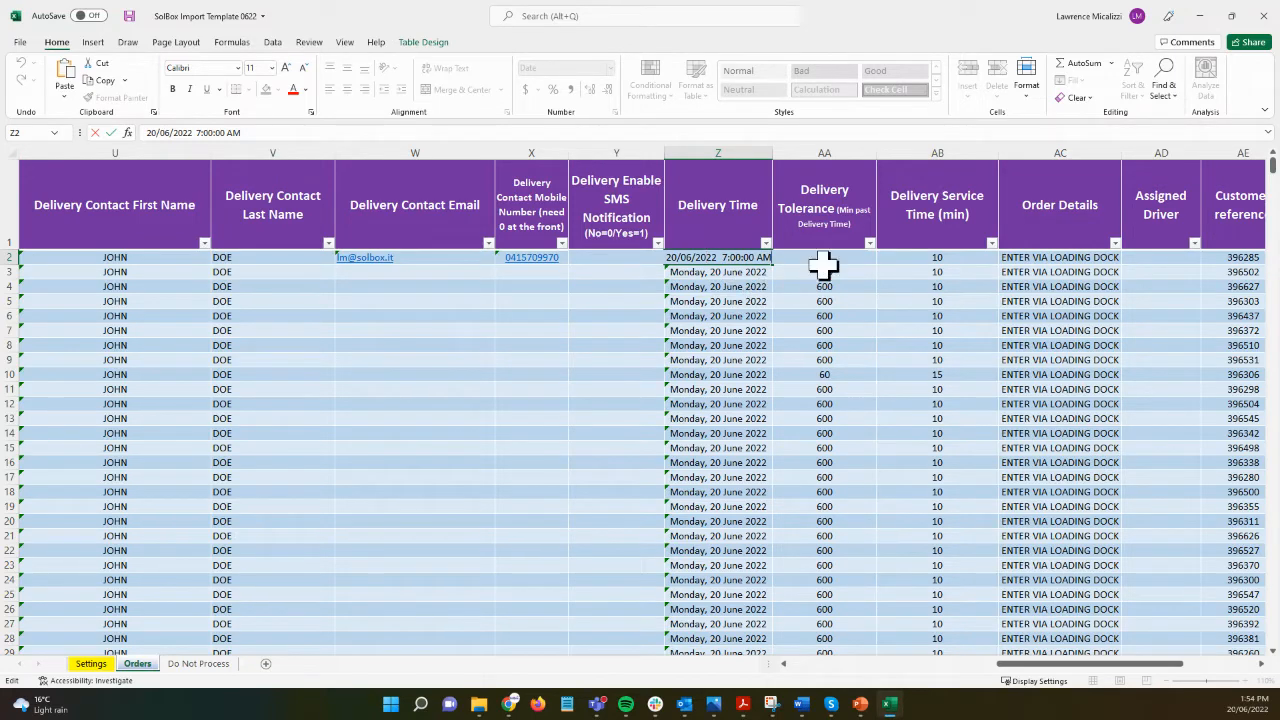
Step: Leave both delivery times unchanged and set the second order's Delivery Tolerance (AA3) to 60
left_click(850, 300)
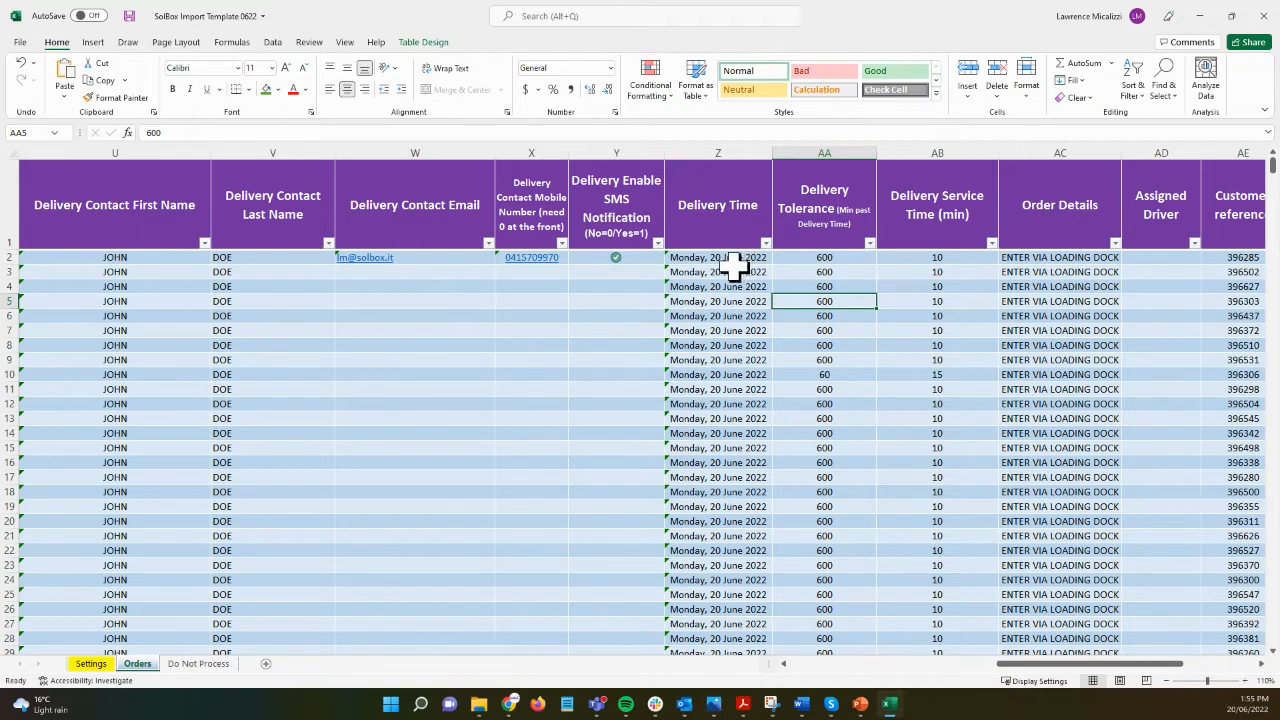
double_click(736, 270)
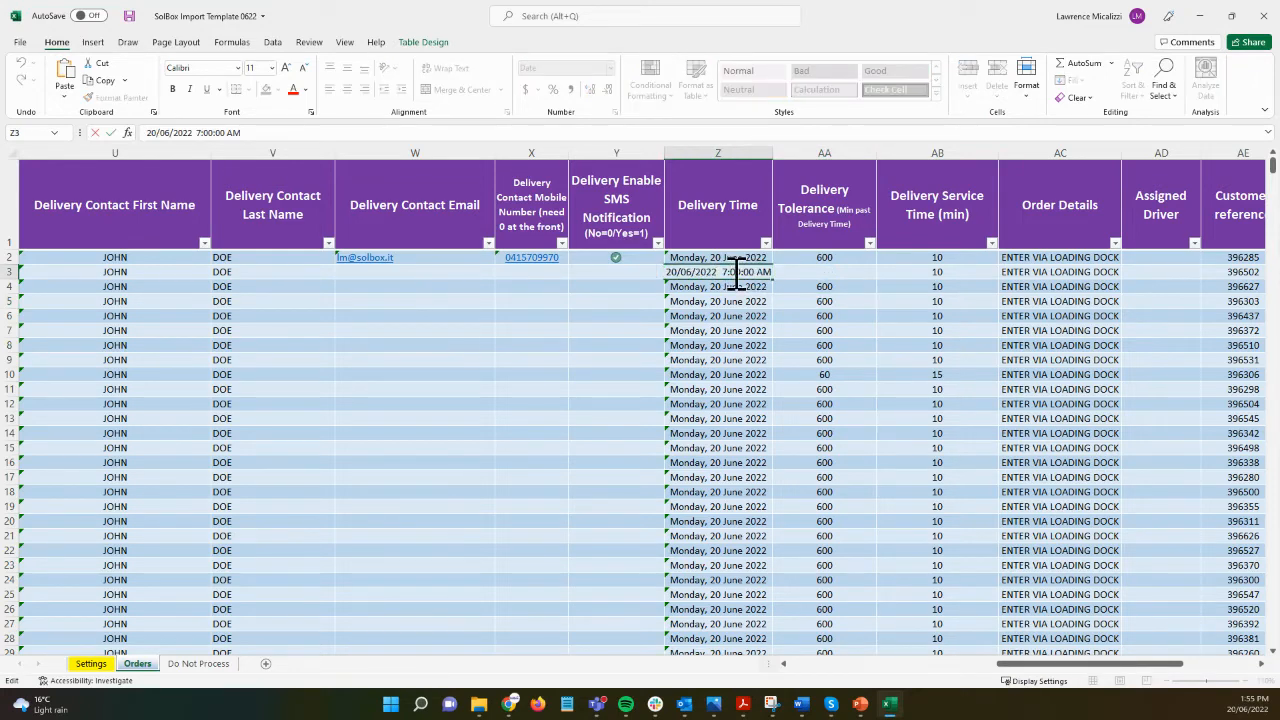
left_click(823, 286)
left_click(825, 270)
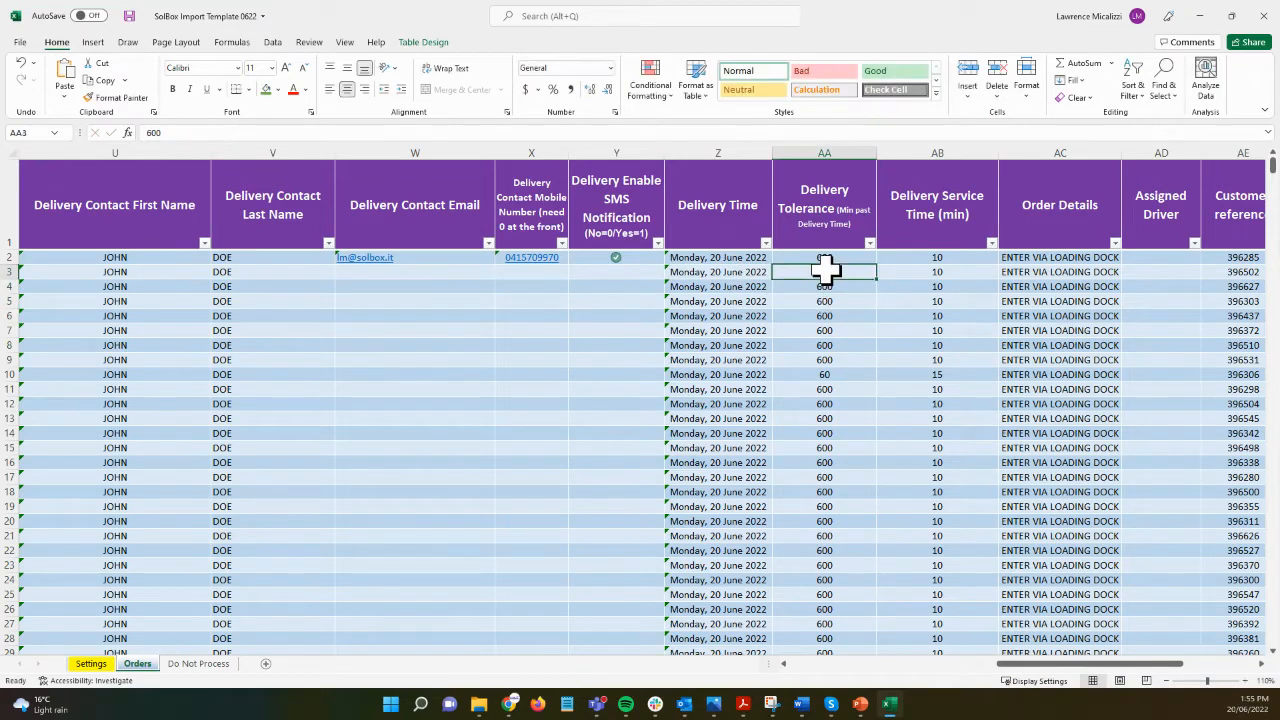
key("Down")
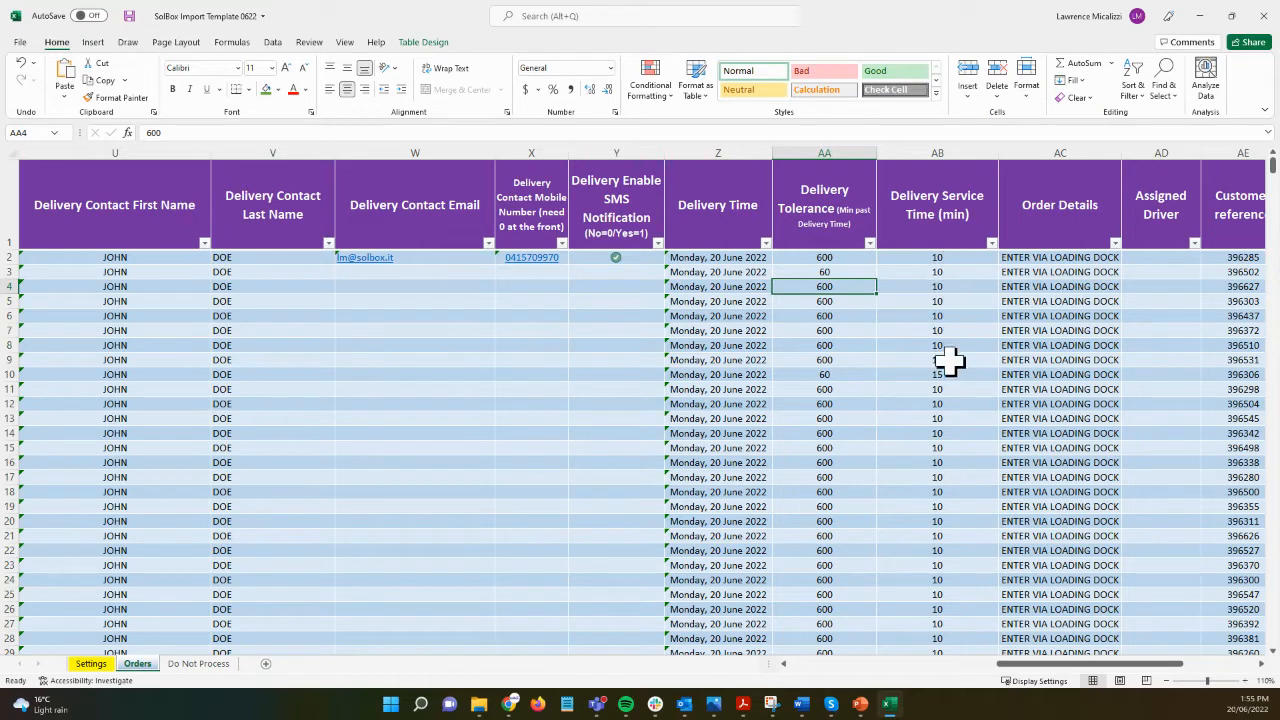
Step: Fill the header range Z1:AB1 (Delivery Time, Tolerance, Service Time) green
left_click(748, 212)
left_click_drag(748, 212, 908, 209)
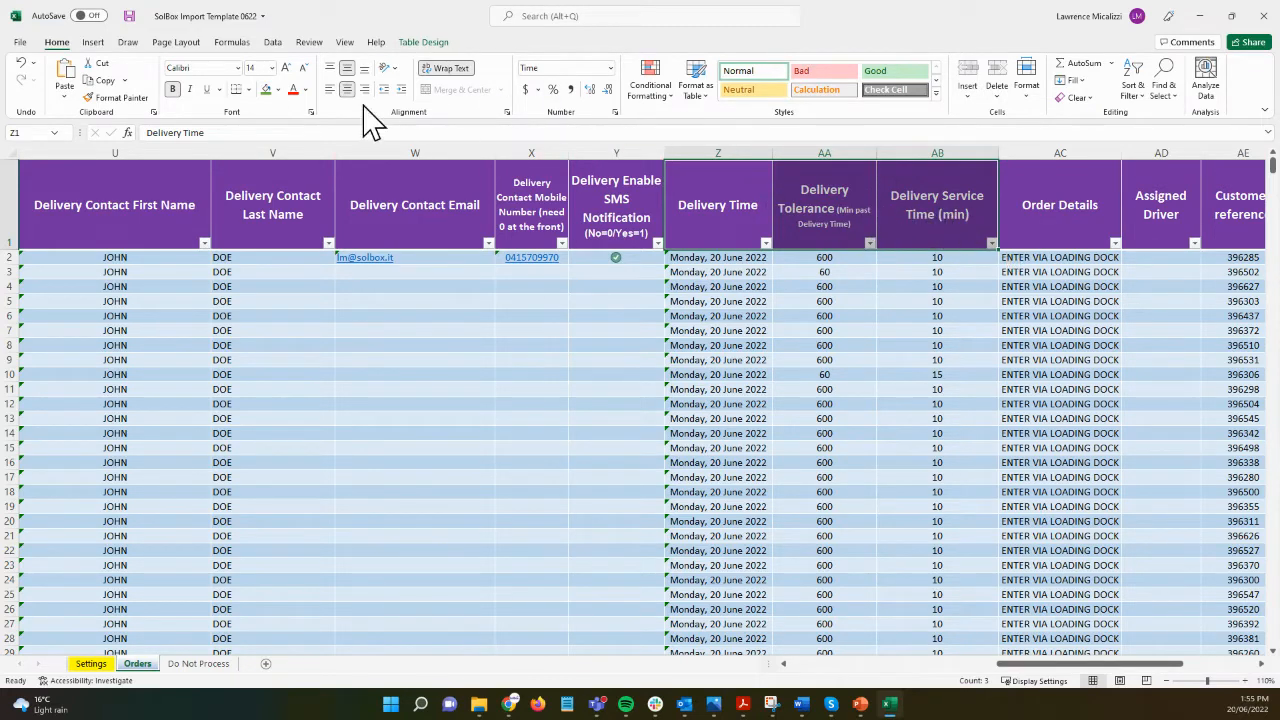
left_click(266, 90)
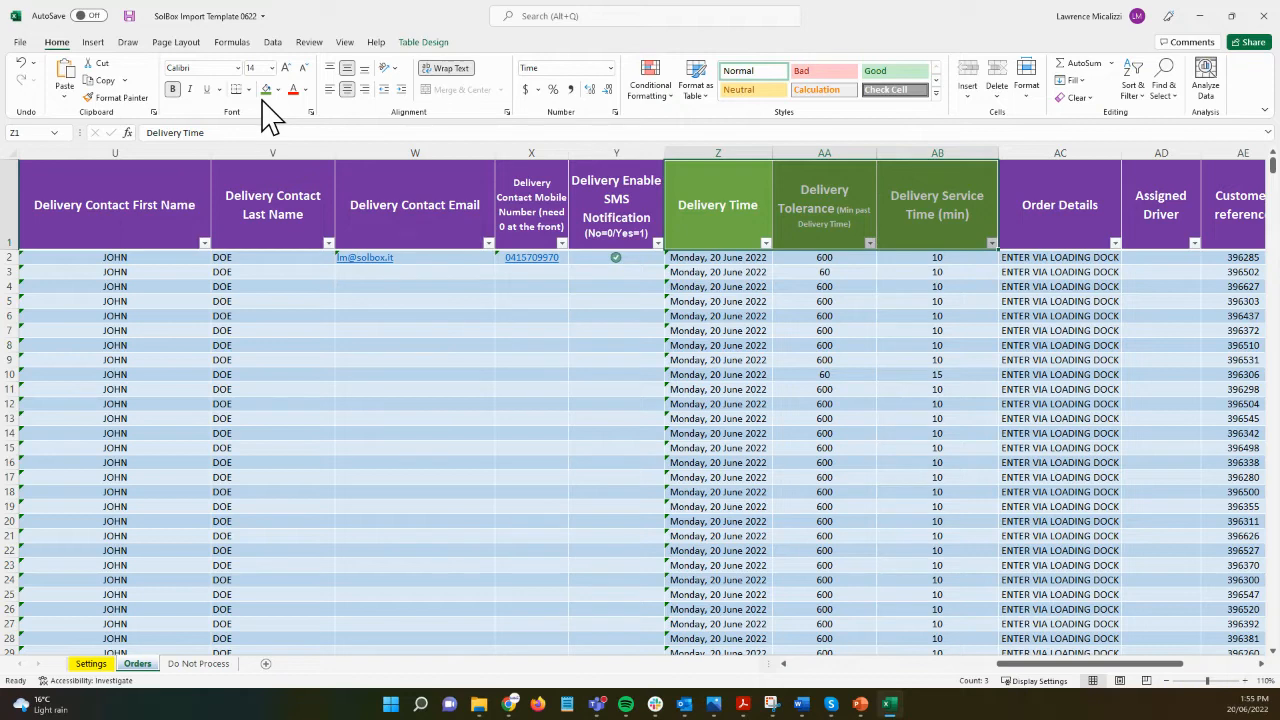
key("Right")
key("Right")
key("Right")
key("Right")
key("Right")
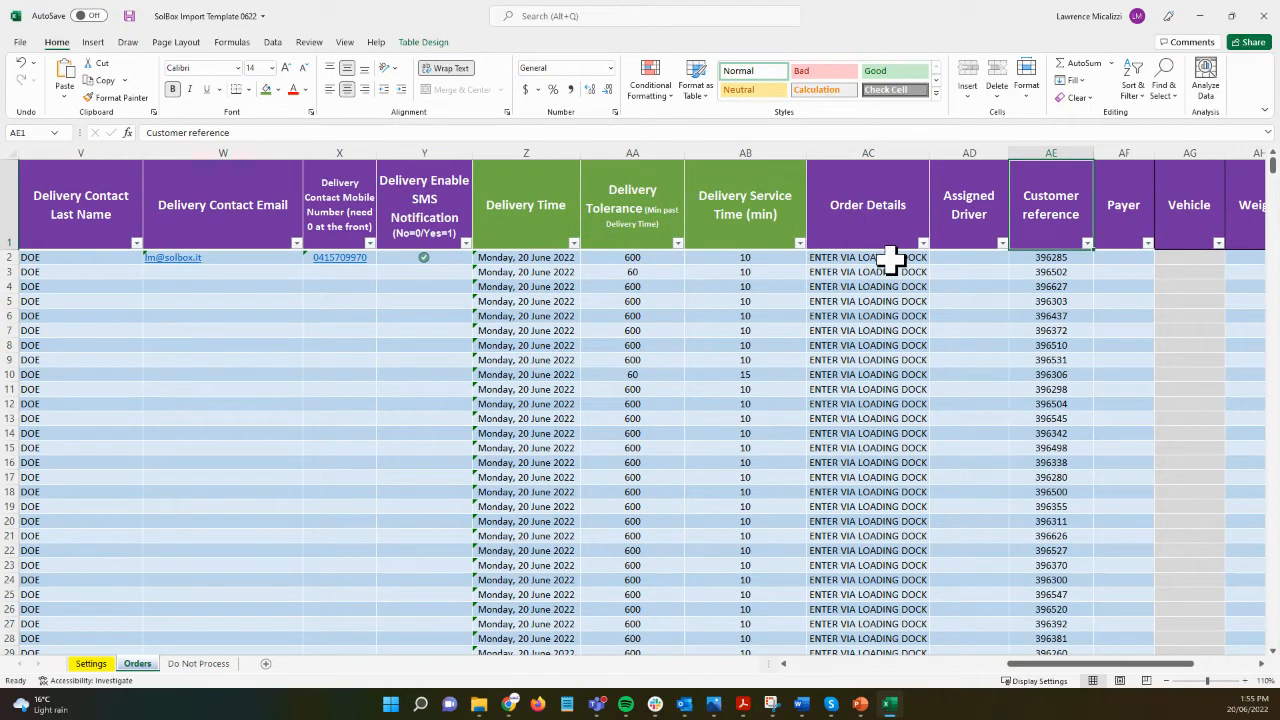
Step: Replace the first three Order Details with CODE IS 1234, 3 TONNE SAND and 10 BOXES
left_click_drag(890, 258, 926, 348)
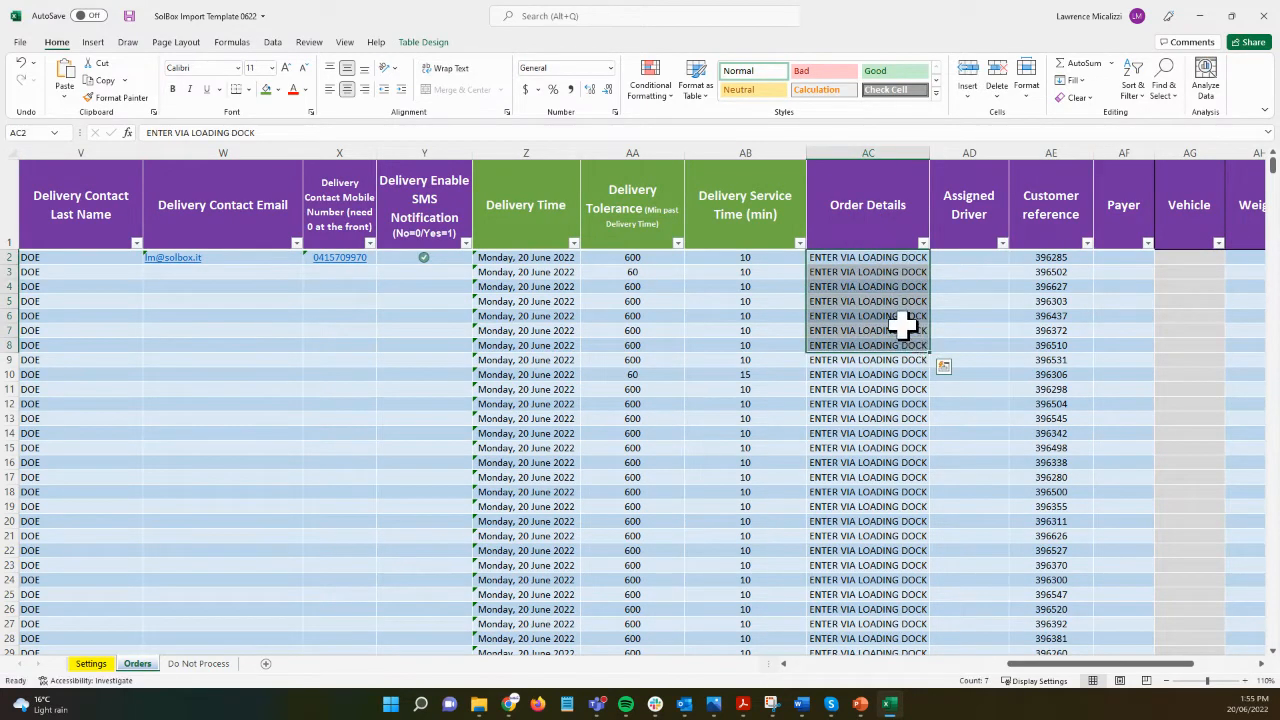
double_click(868, 258)
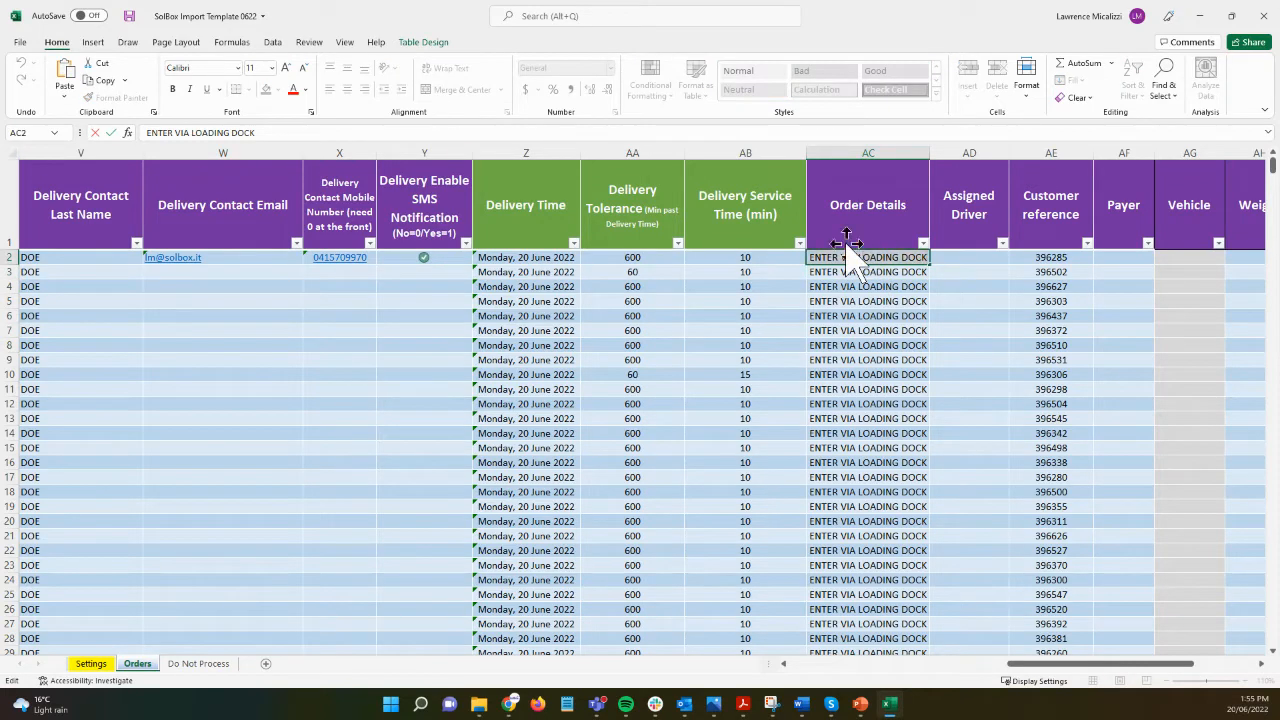
key("ctrl+a")
key("BackSpace")
type("CODE IS 1234")
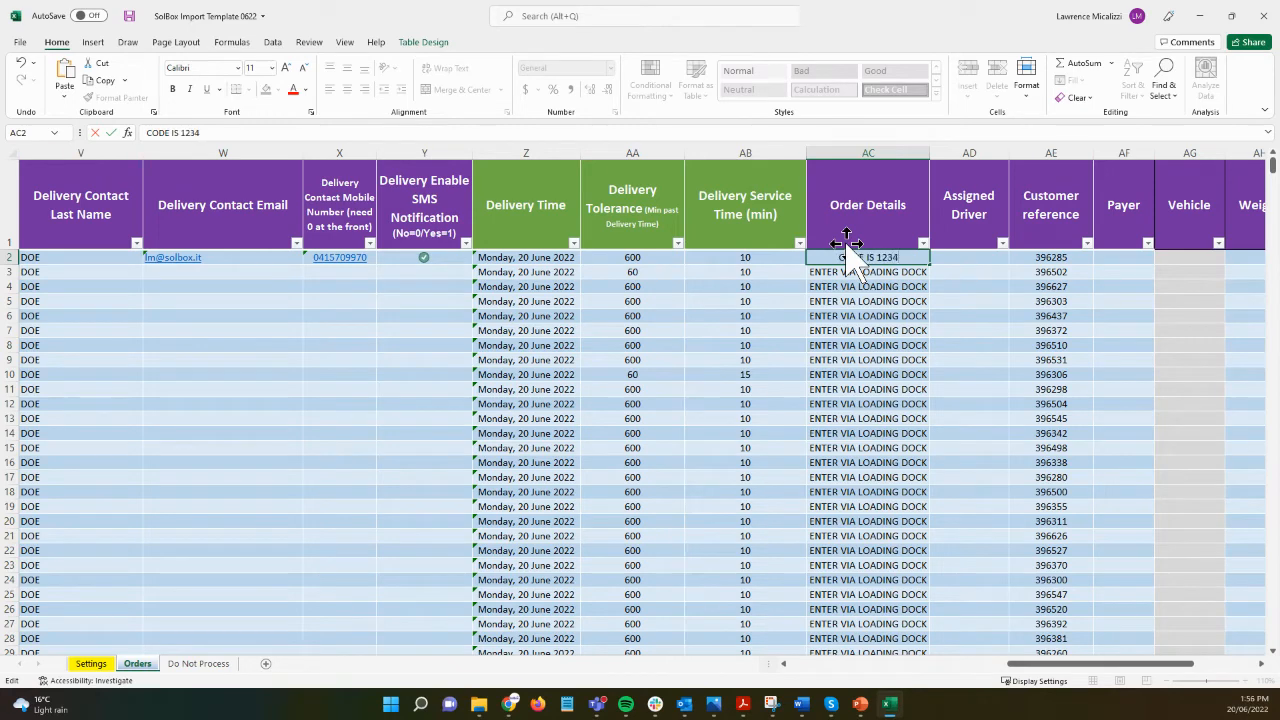
key("Return")
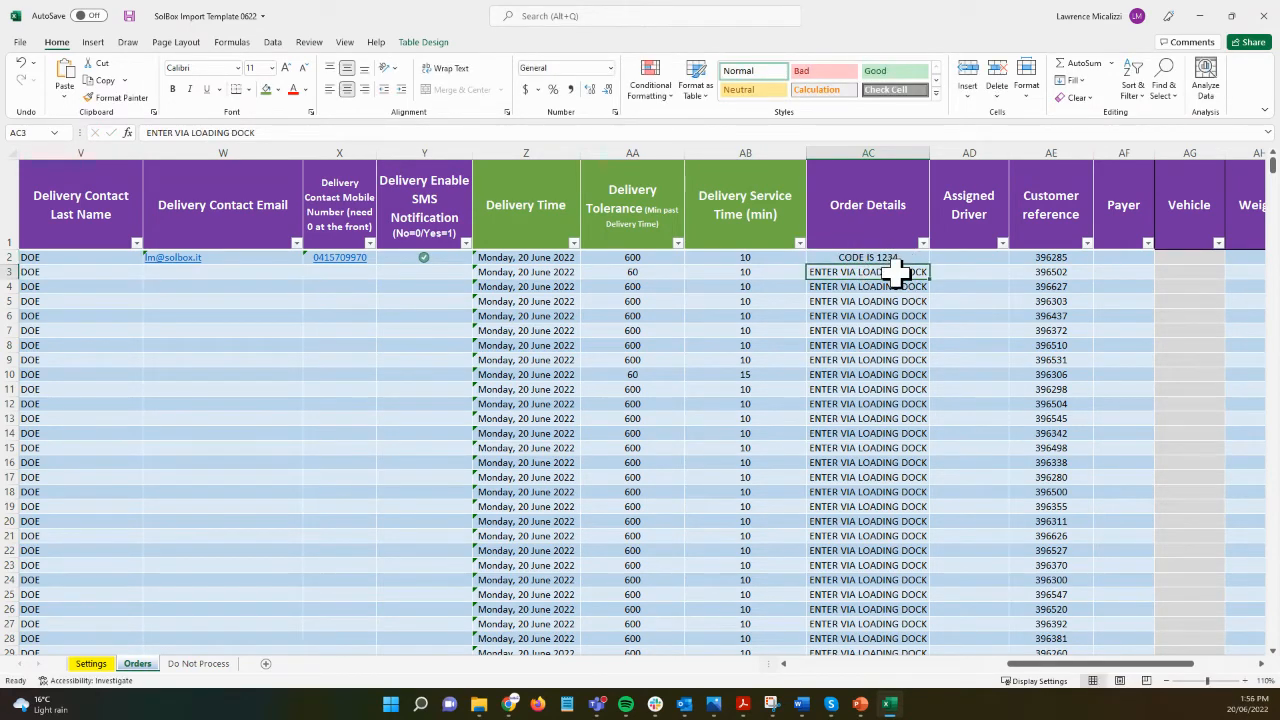
type("3 TONNE")
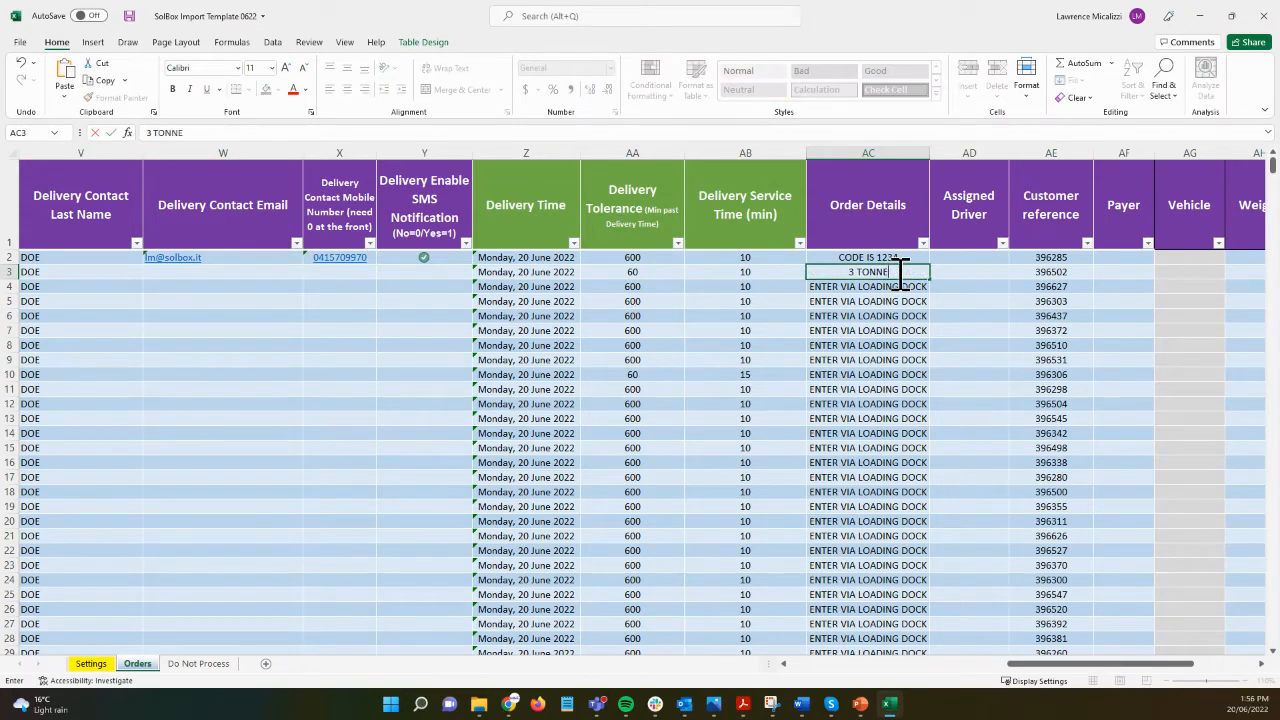
type(" SAND")
key("Return")
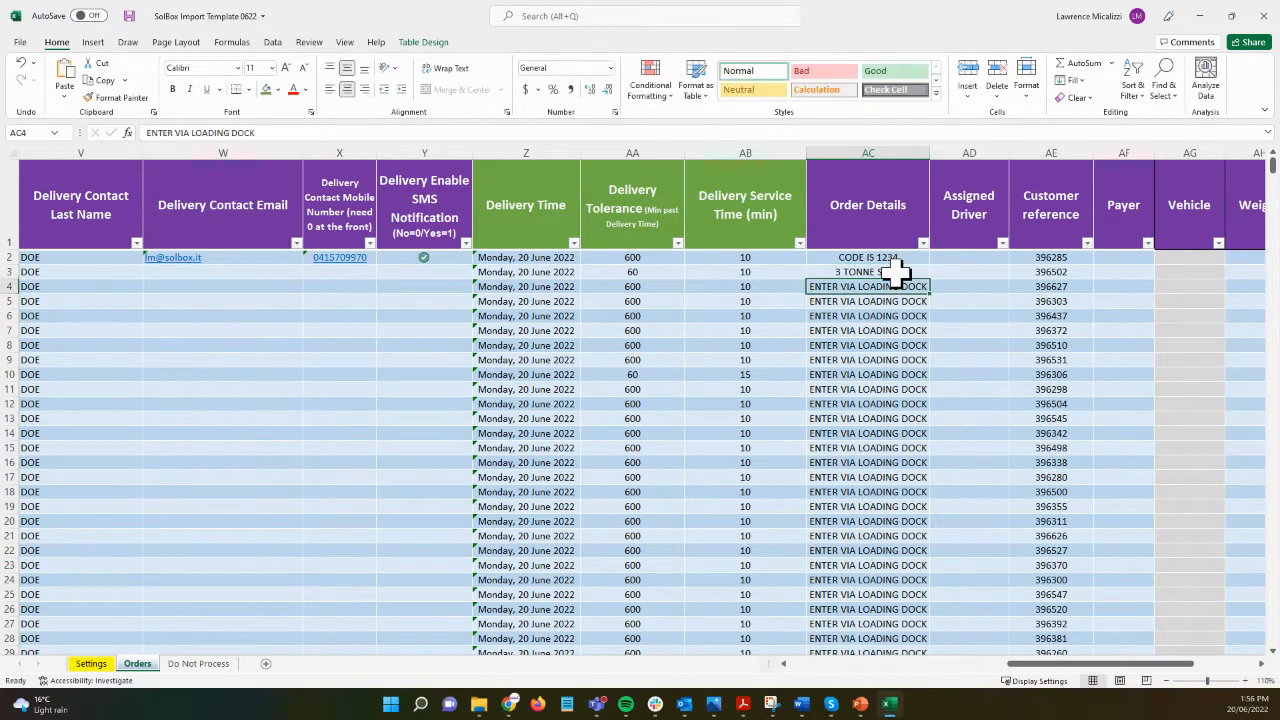
type("10 BOXES")
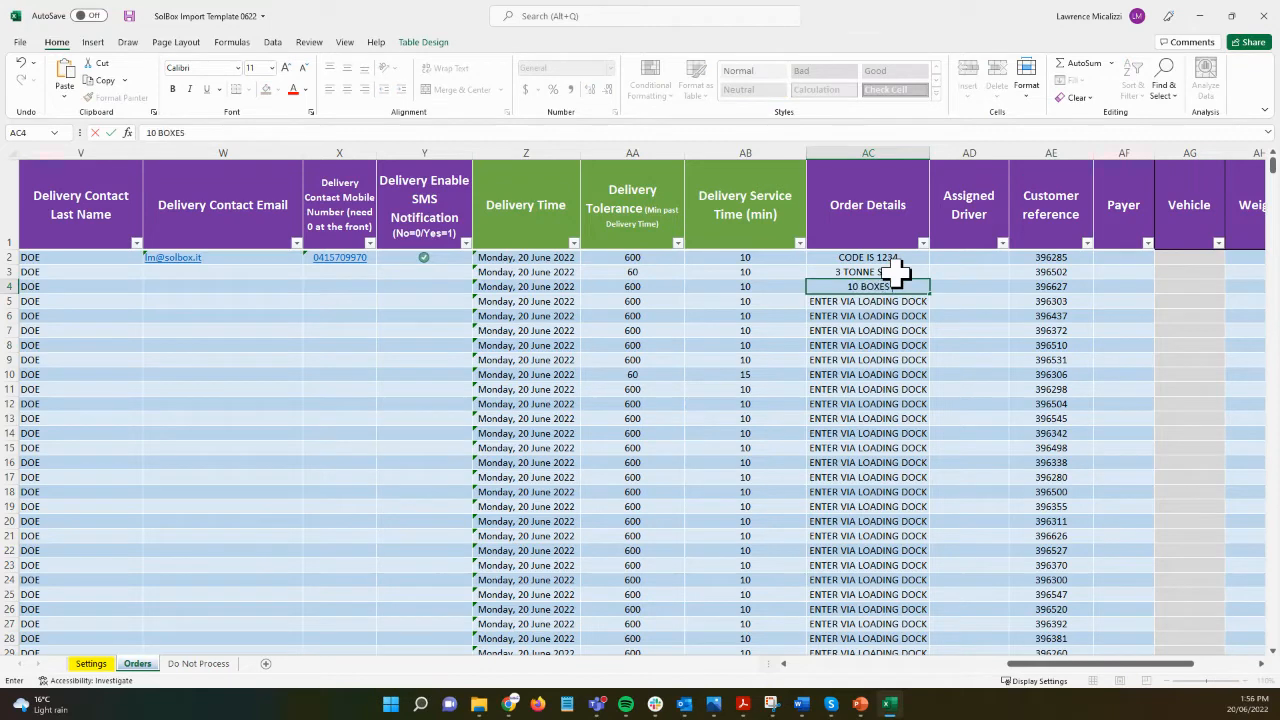
key("Return")
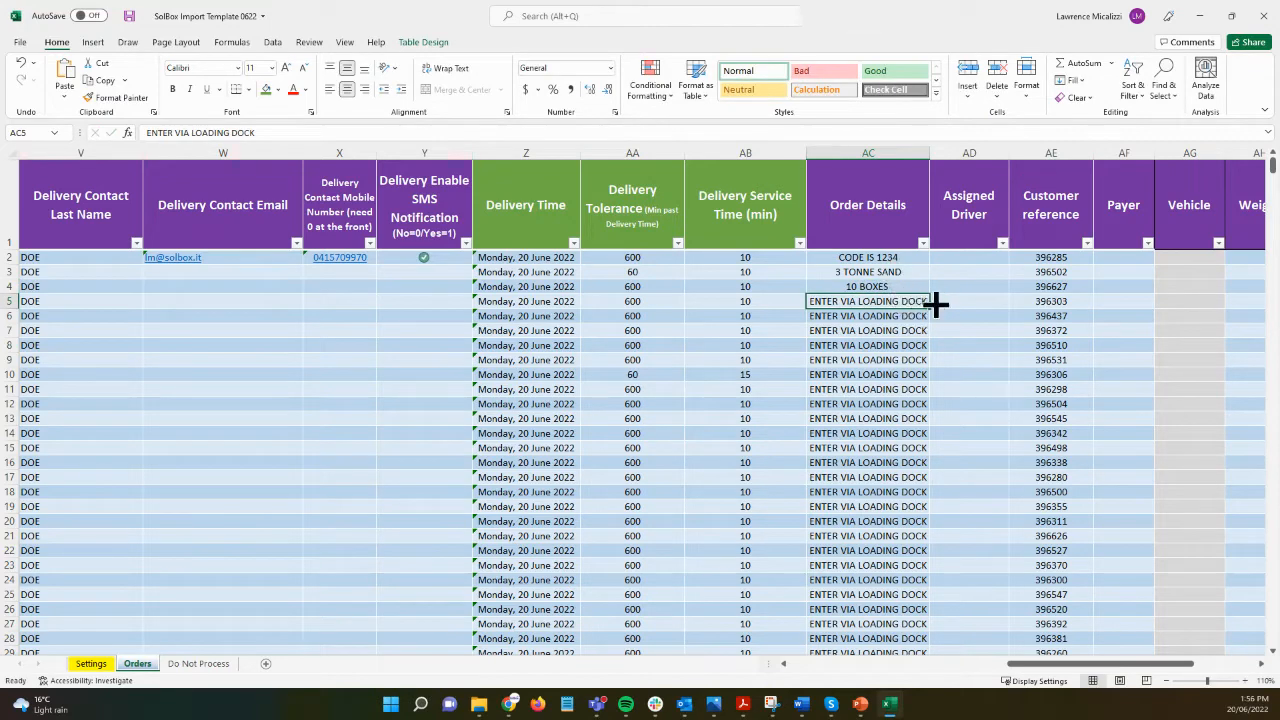
Step: Select the Assigned Driver column header
key("ctrl+a")
key("ctrl+a")
left_click_drag(1008, 152, 1006, 152)
right_click(985, 150)
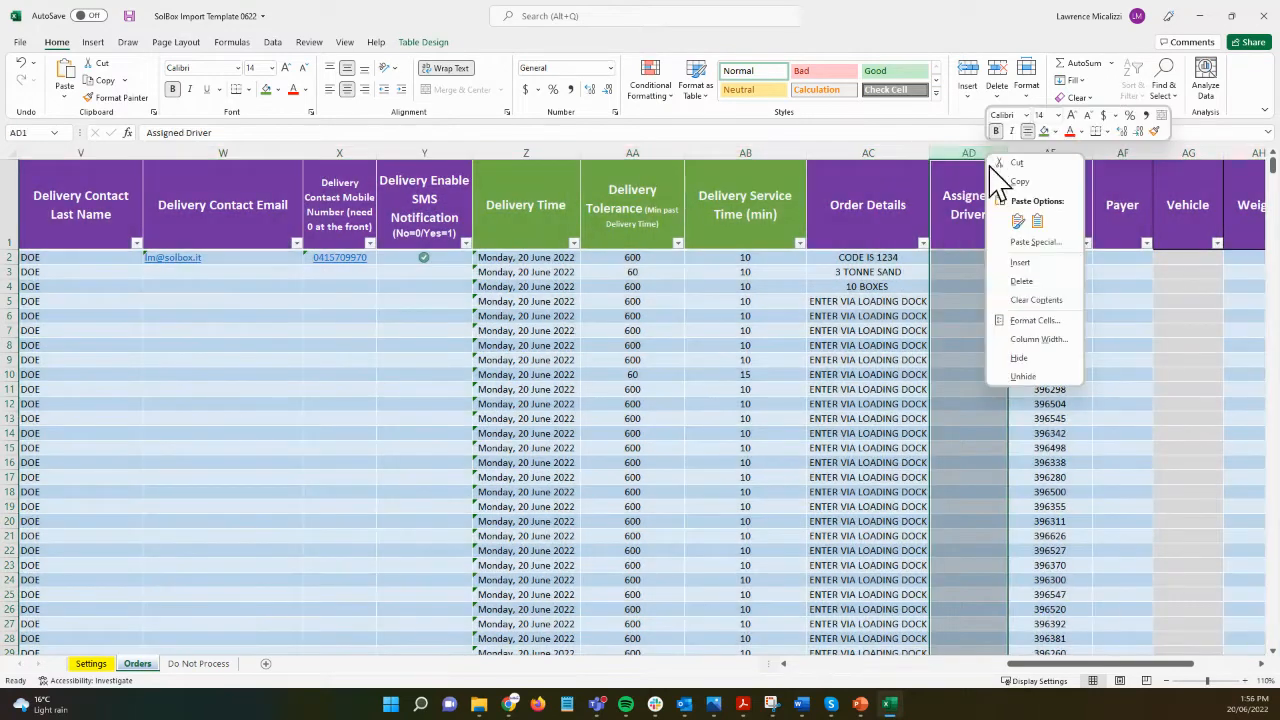
Step: Hide the Assigned Driver (AD), Payer (AF) and Vehicle (AG) columns
left_click(1045, 365)
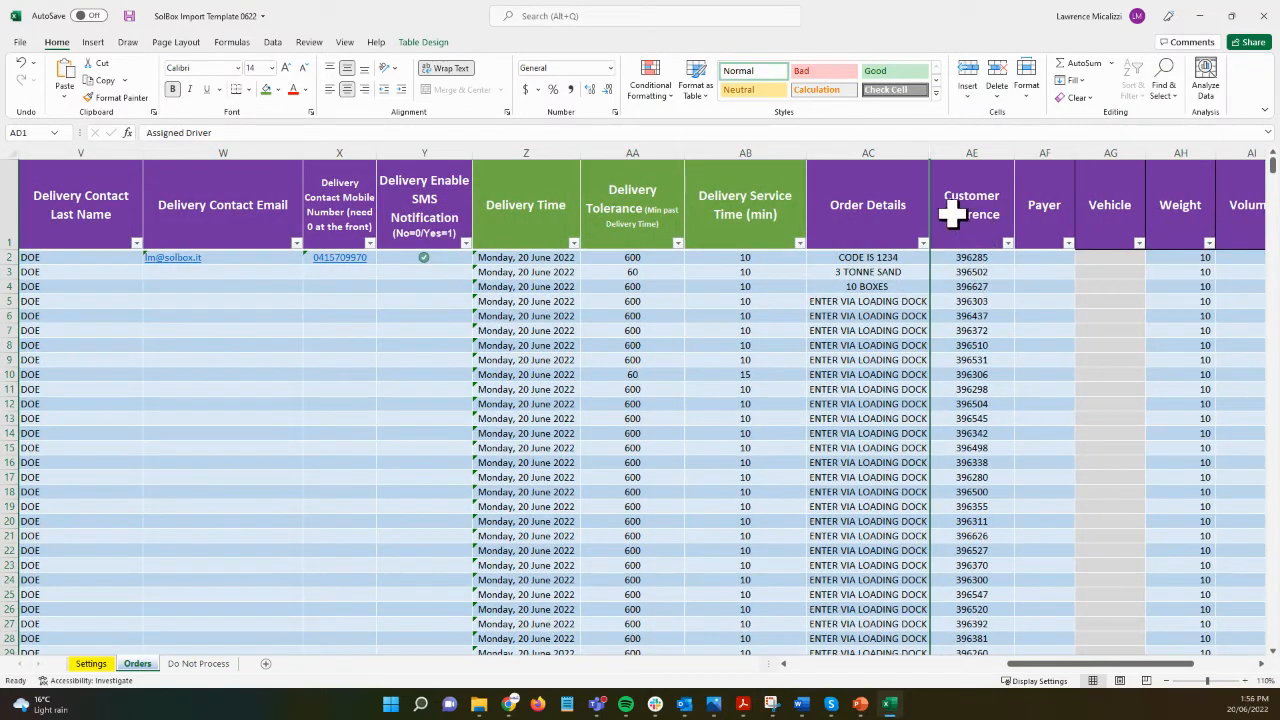
left_click(973, 289)
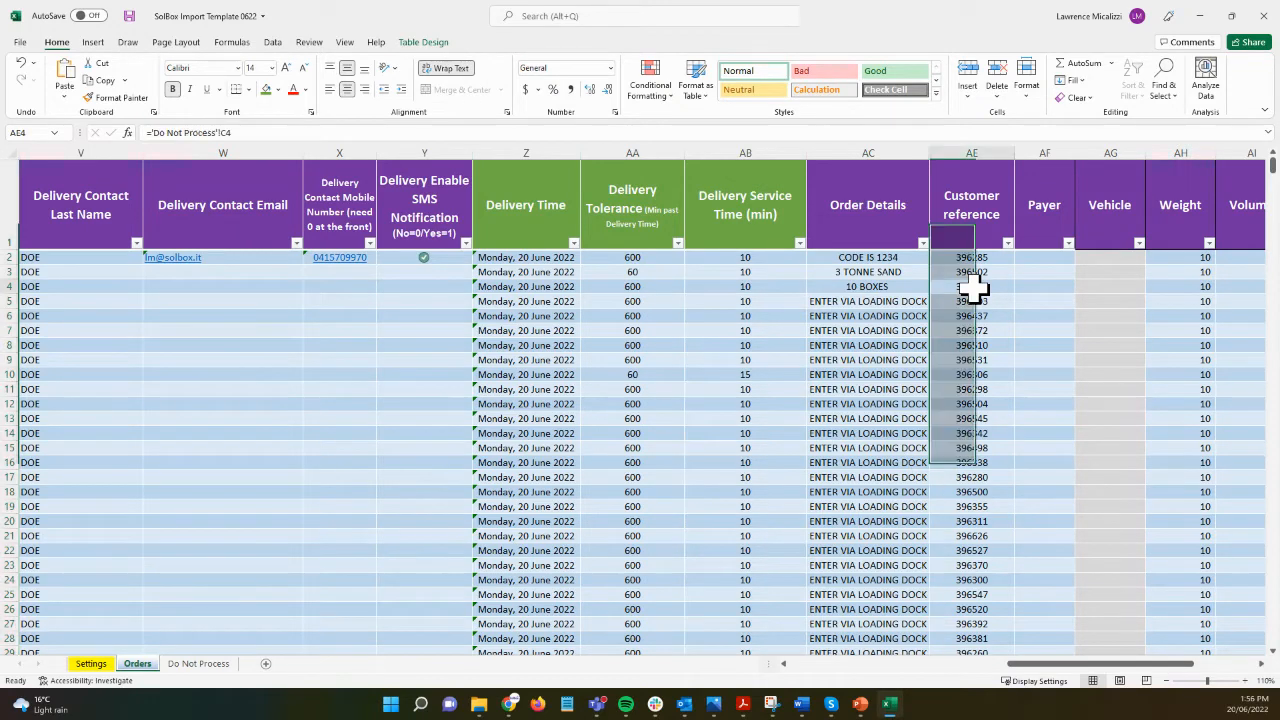
key("Right")
key("Right")
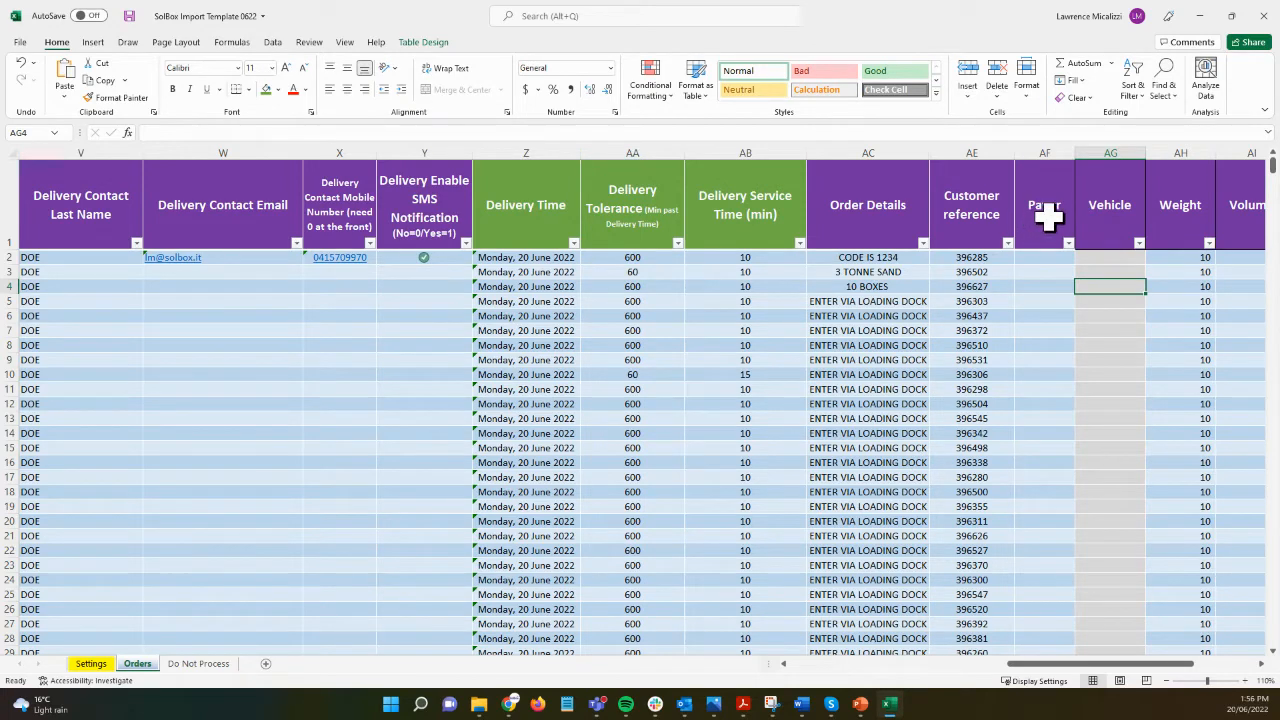
right_click(1046, 152)
left_click(1100, 361)
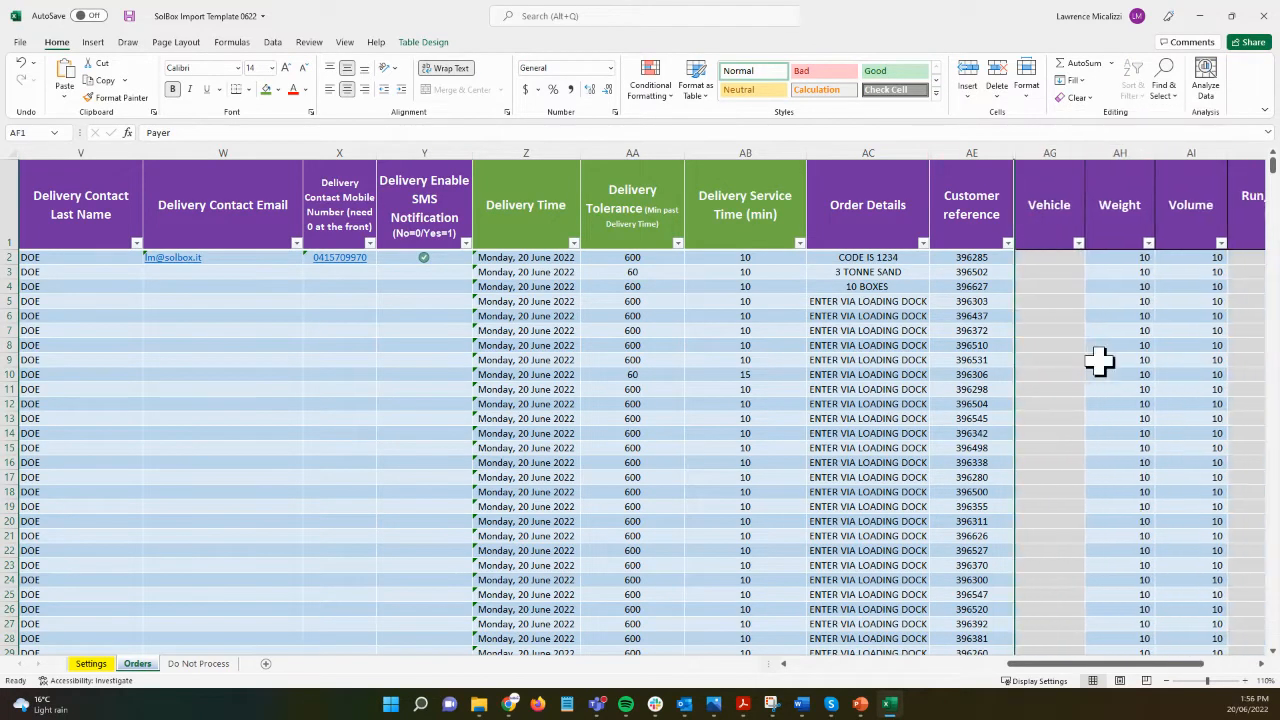
left_click(1050, 152)
right_click(1054, 155)
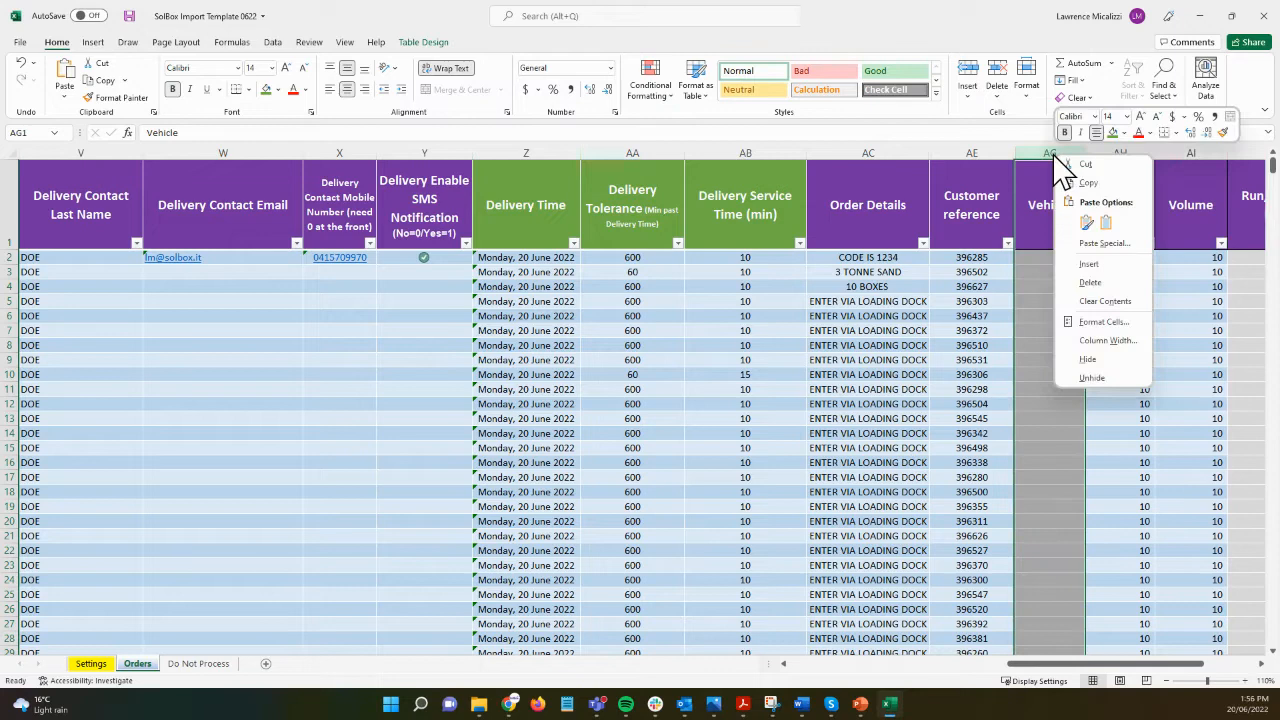
left_click(1120, 365)
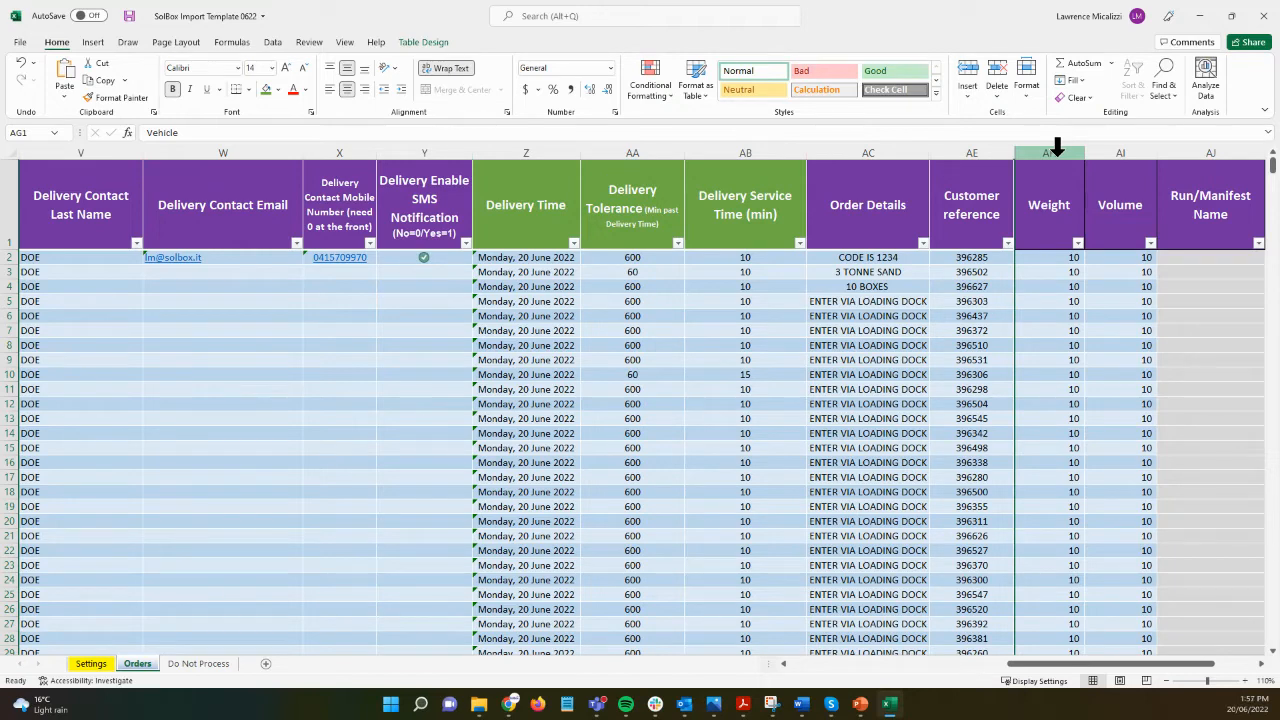
Step: Give the orders in rows 2–5 the Run/Manifest Name DEMO RUN 1
left_click(1063, 254)
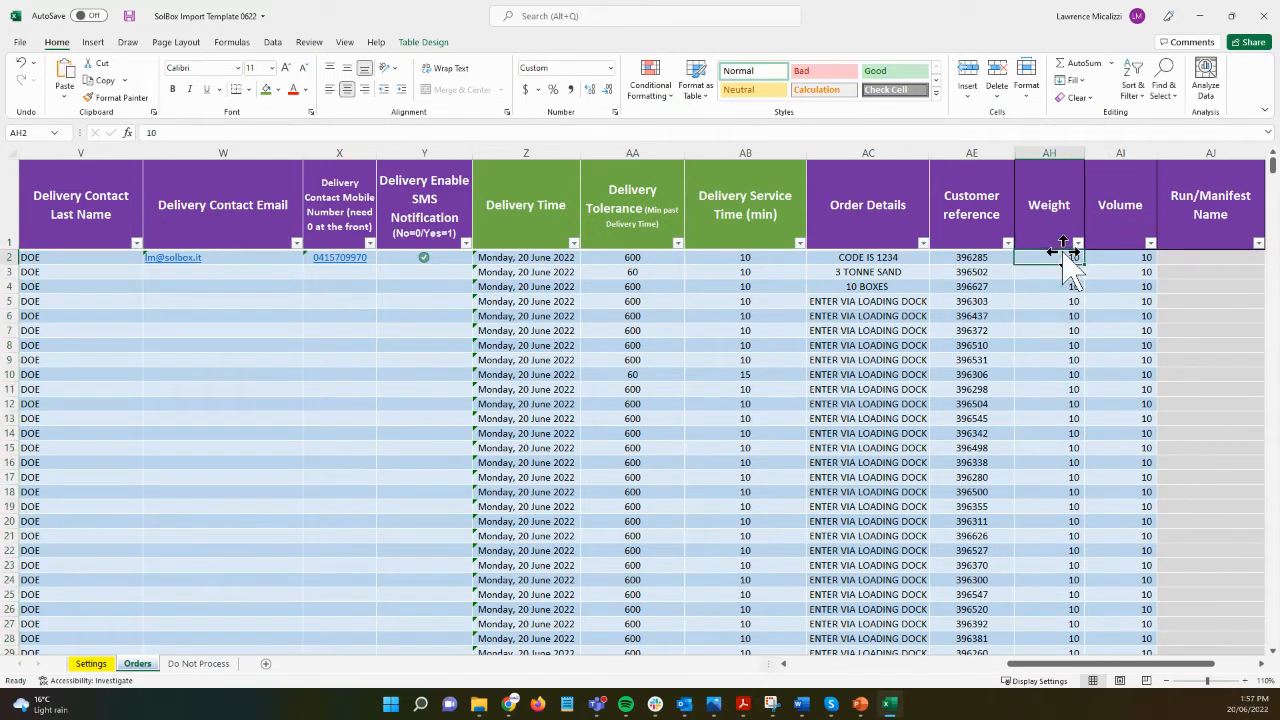
scroll(1063, 254, "right", 2)
left_click(1063, 254)
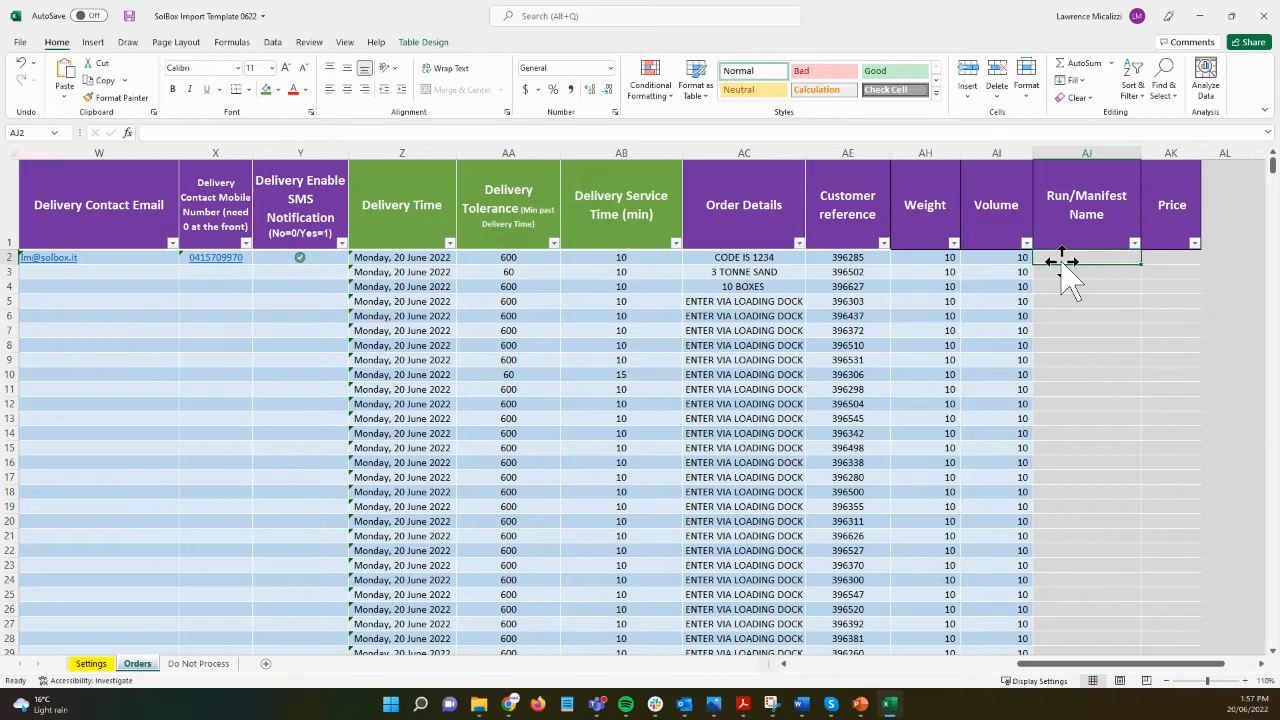
type("DEMO RUN 1")
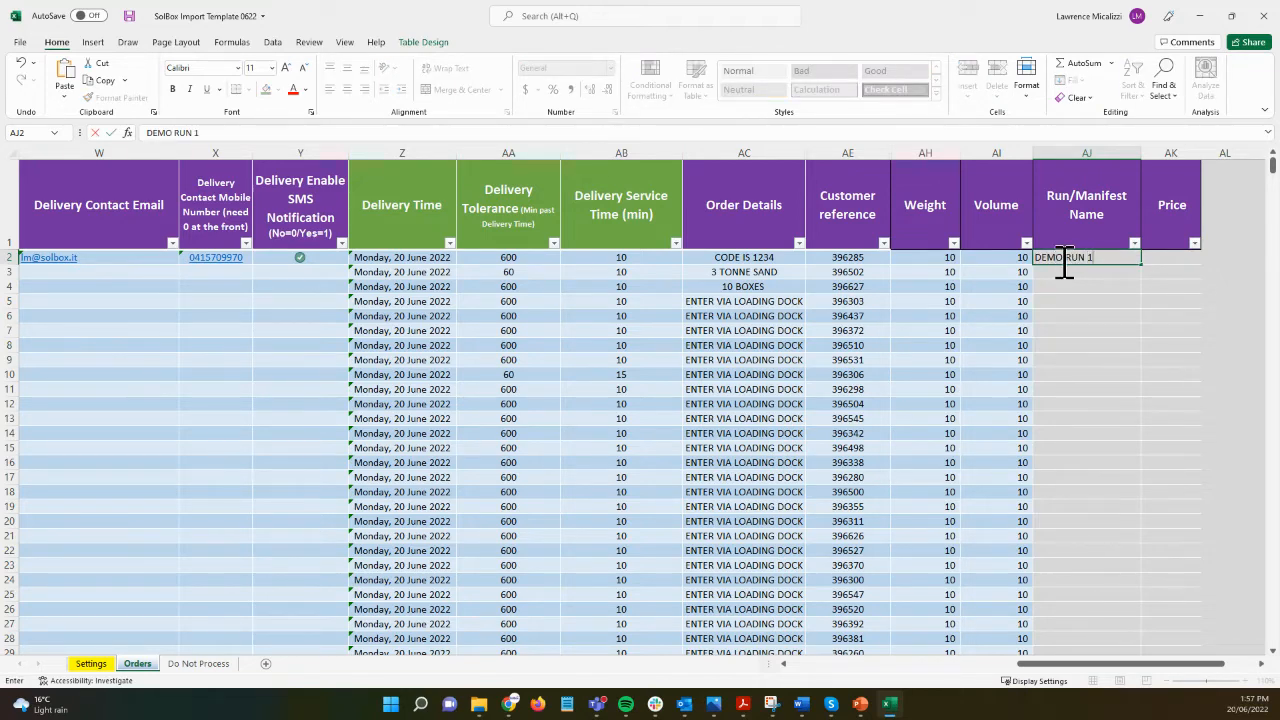
key("Return")
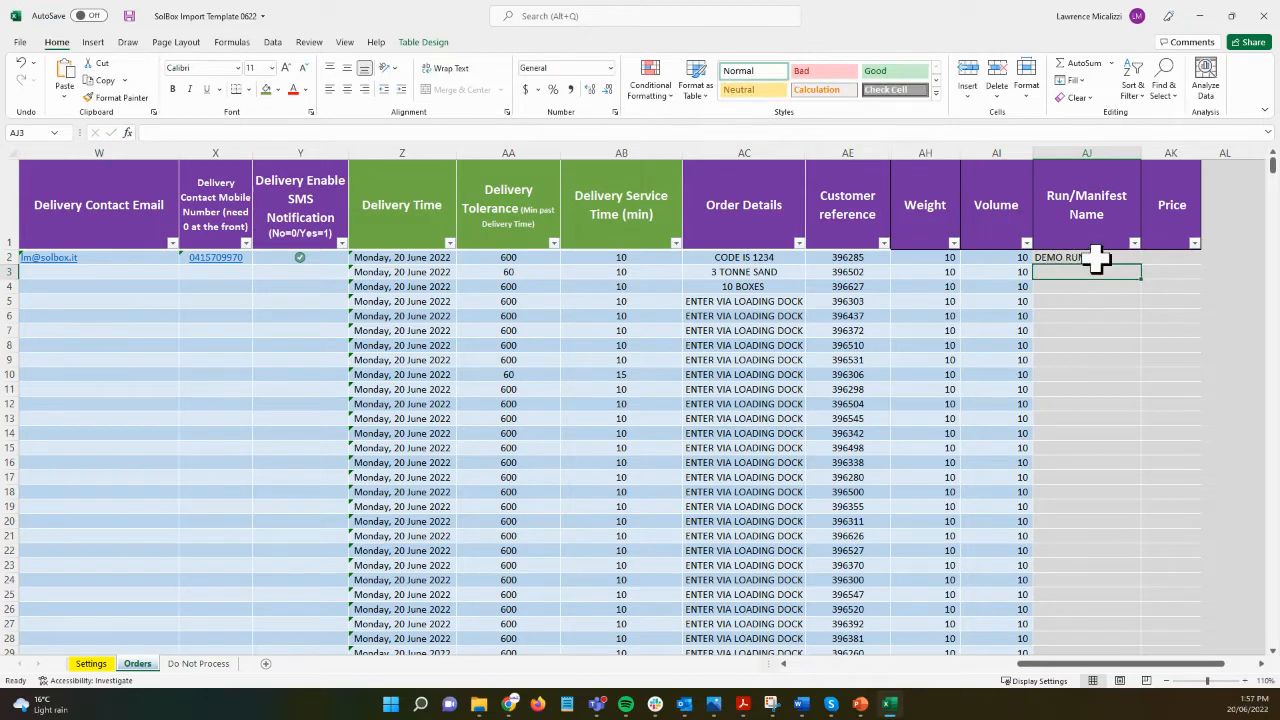
left_click(1097, 258)
left_click_drag(1141, 263, 1136, 315)
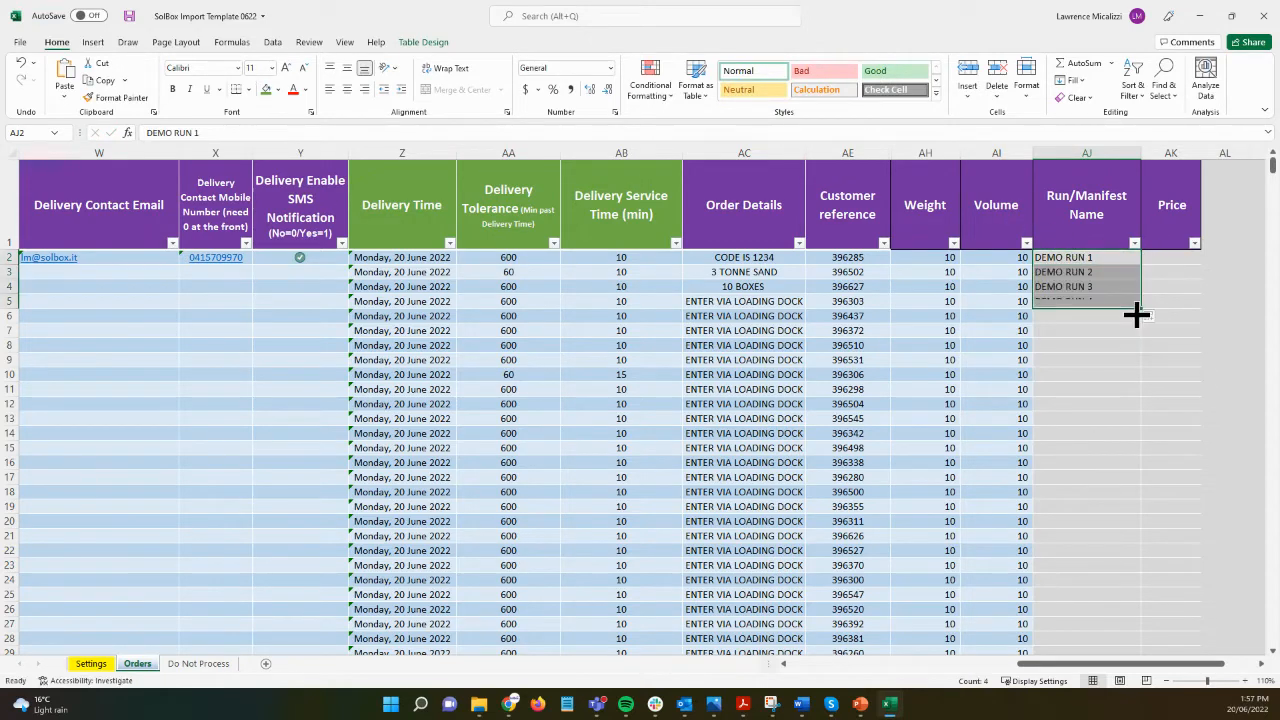
left_click(1150, 319)
left_click(1114, 347)
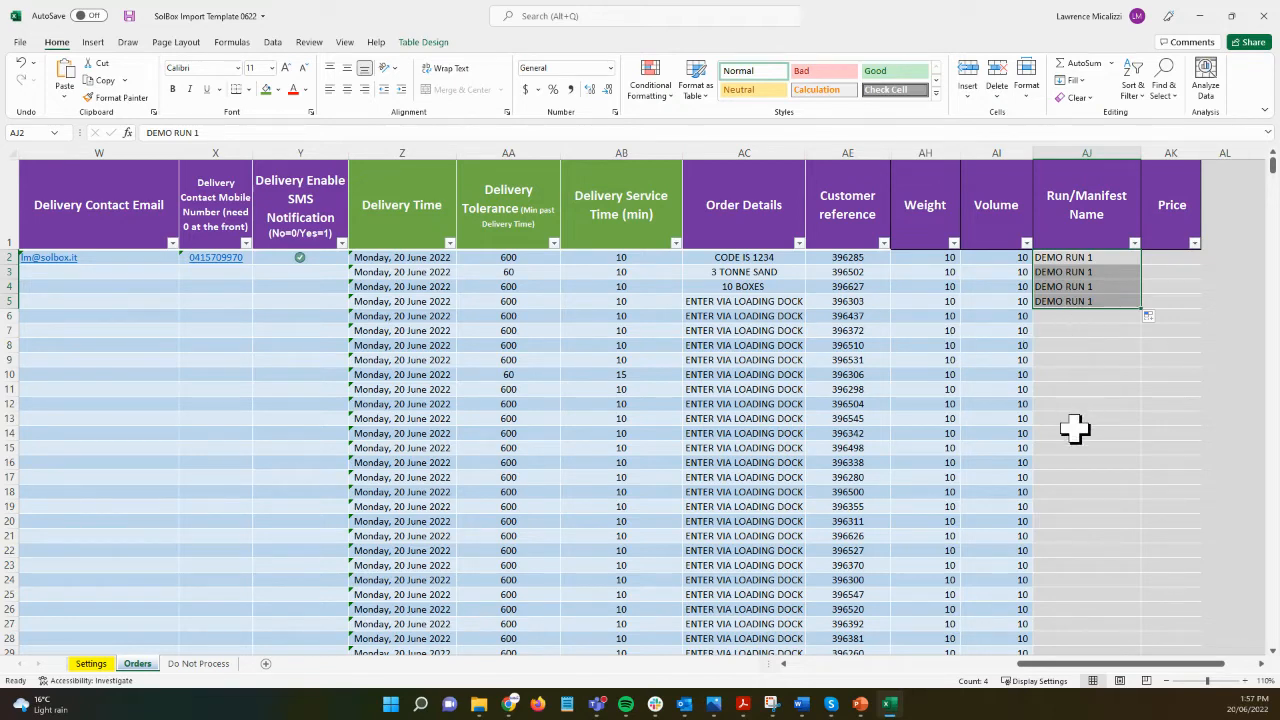
Step: Set the Price to $100.00 for the orders in rows 2–5
left_click(1172, 258)
type("100")
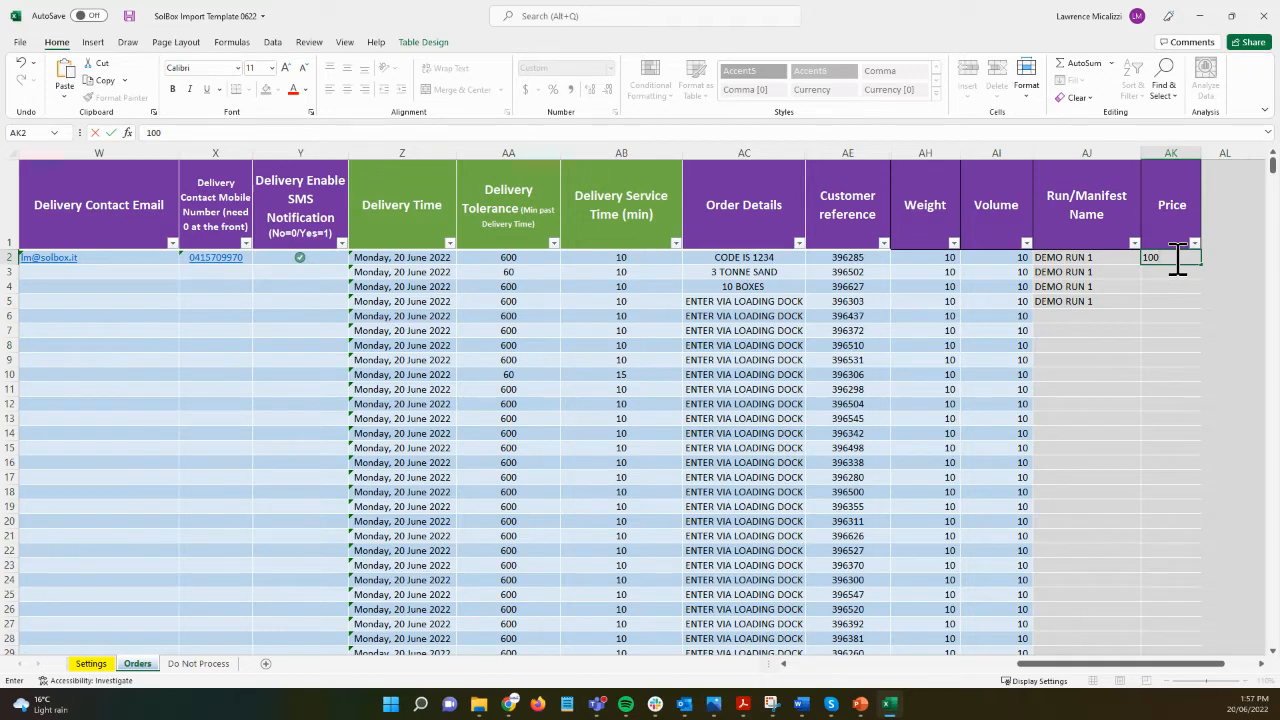
key("ctrl+Return")
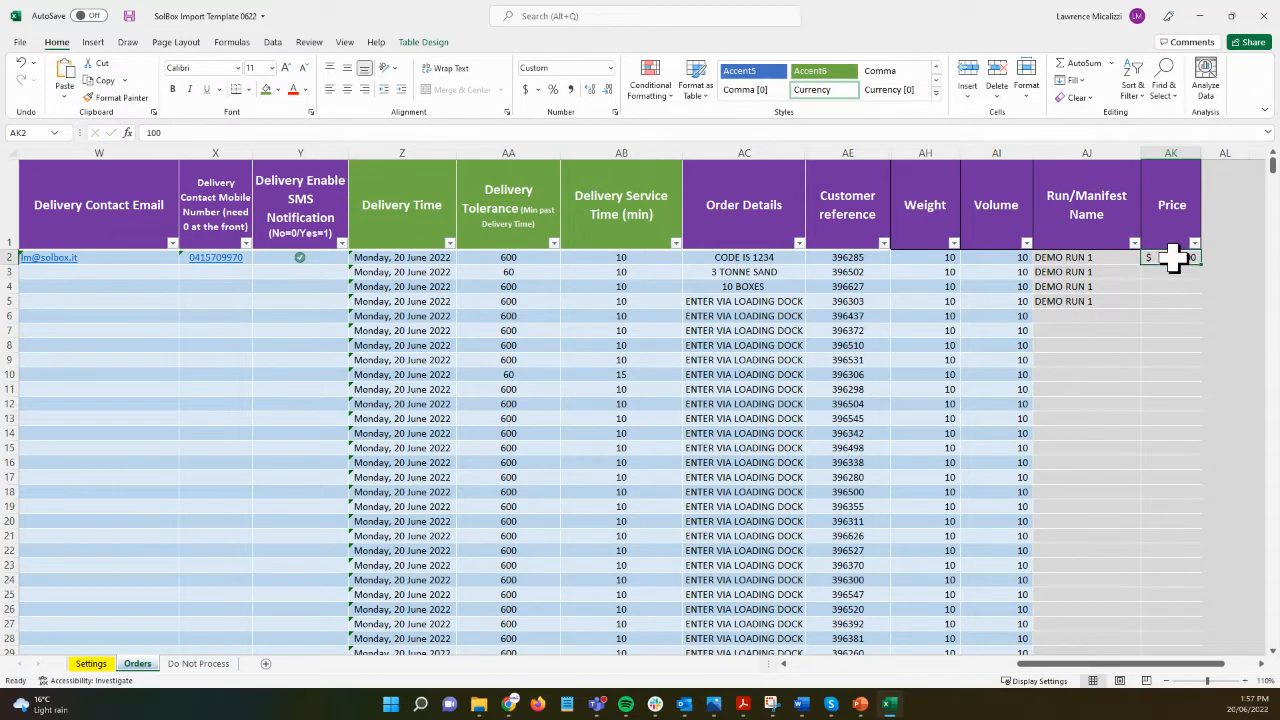
left_click_drag(1207, 263, 1197, 310)
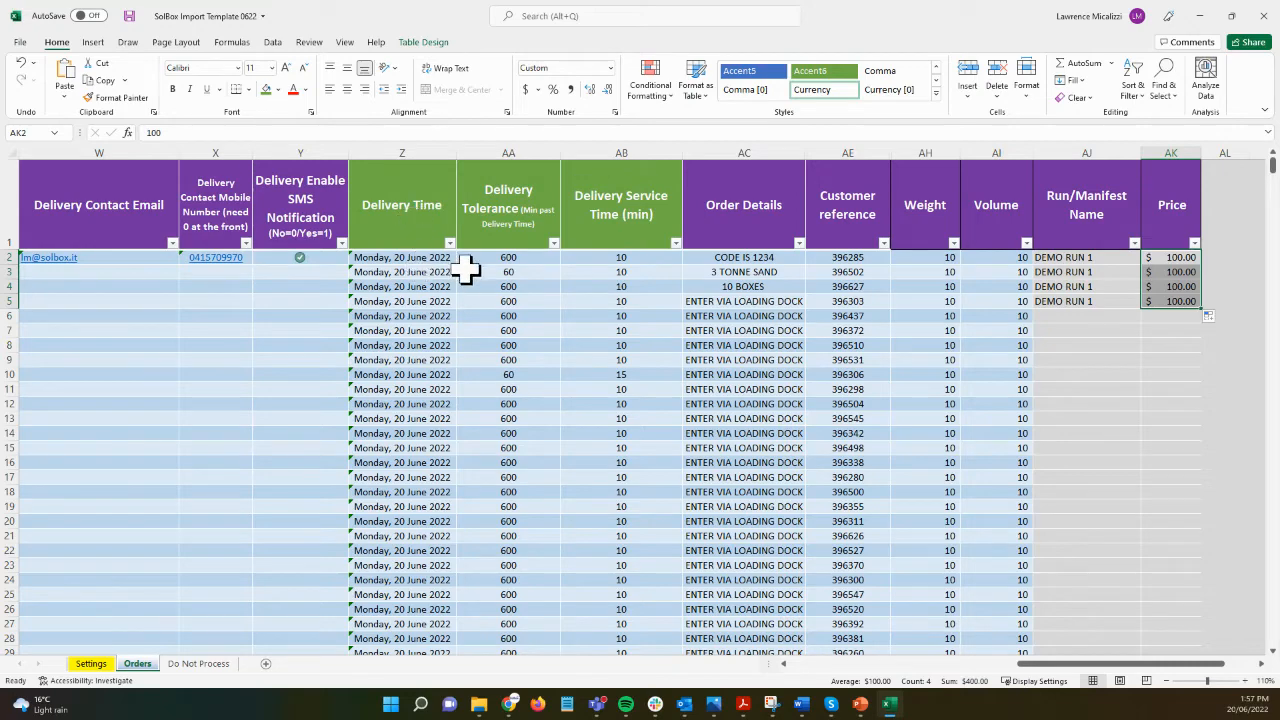
left_click_drag(1013, 668, 797, 670)
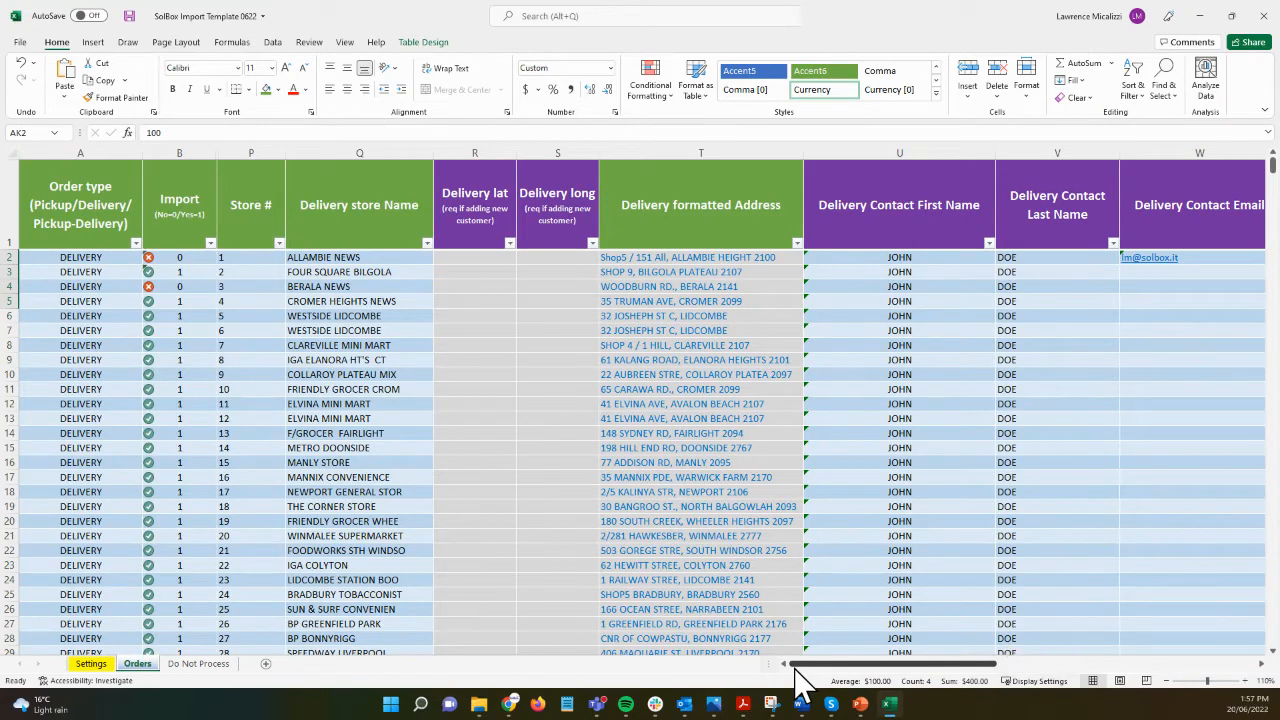
Step: Enter Import value 1 in B2 and fill it down to B4
left_click(185, 257)
type("1")
key("Return")
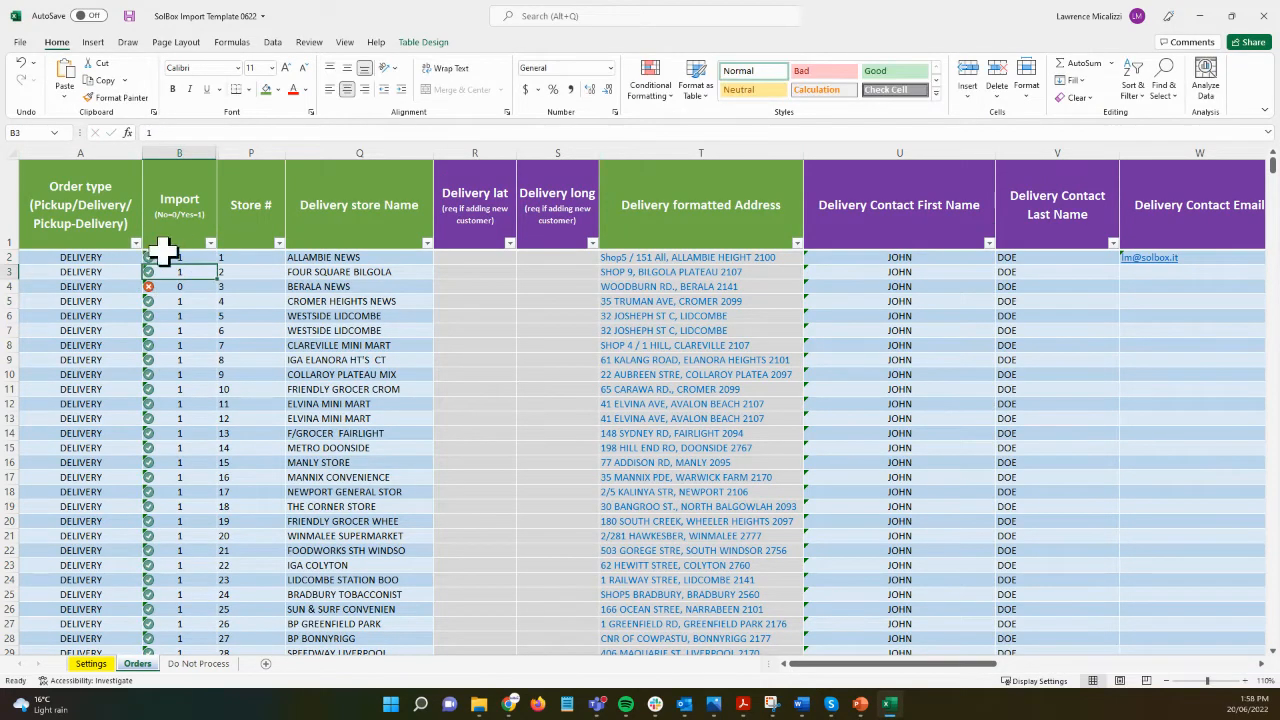
left_click(187, 257)
left_click_drag(217, 262, 209, 294)
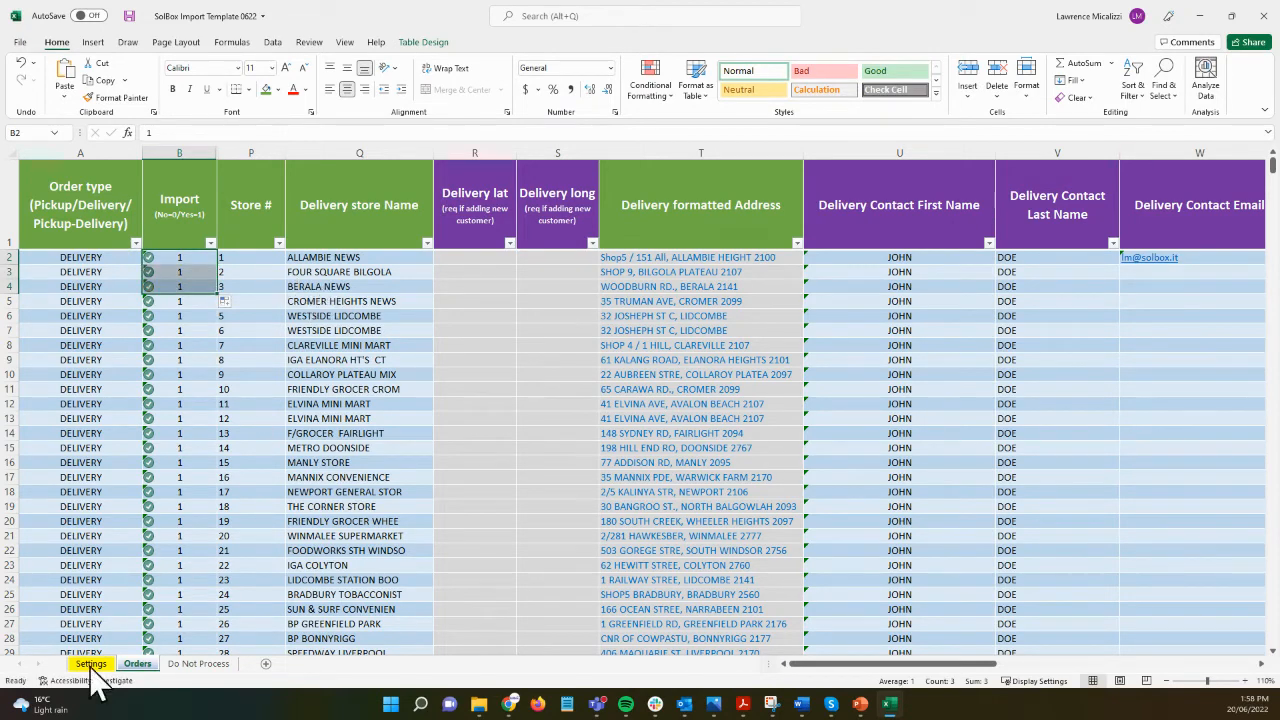
Step: Review the Settings sheet options, then return to the Orders sheet
mouse_move(60, 704)
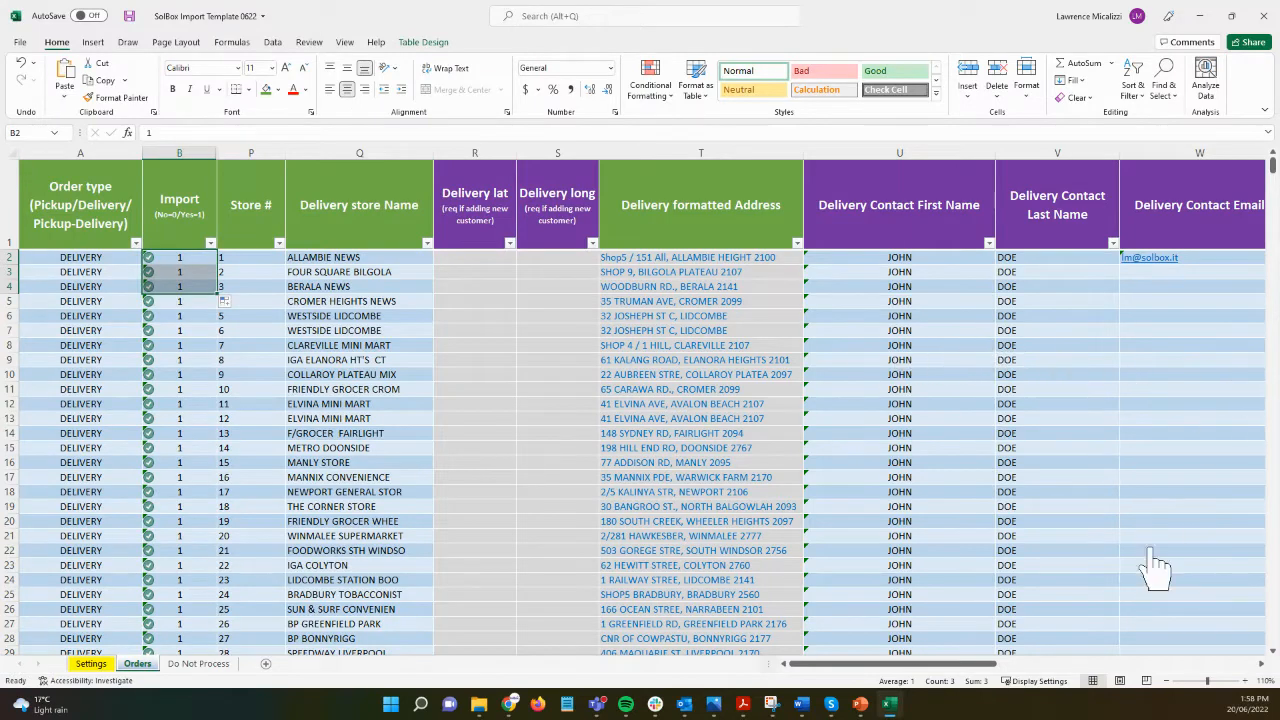
left_click_drag(986, 666, 1169, 680)
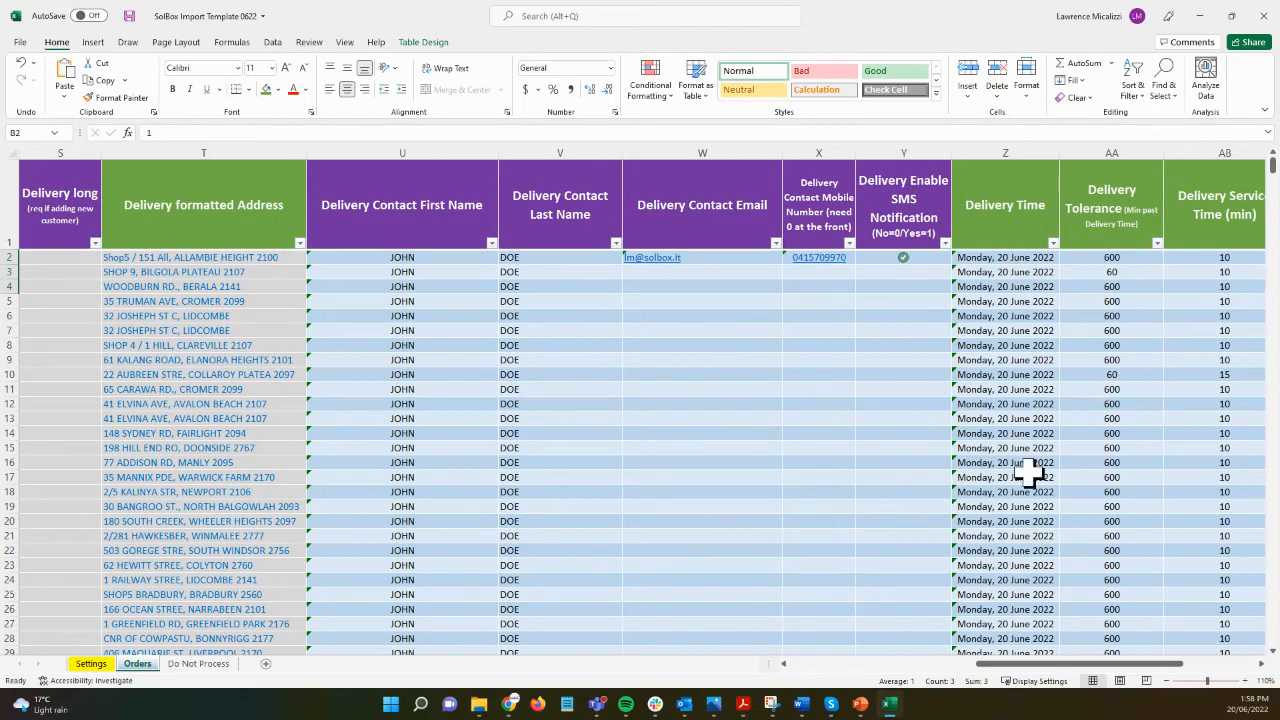
left_click(98, 665)
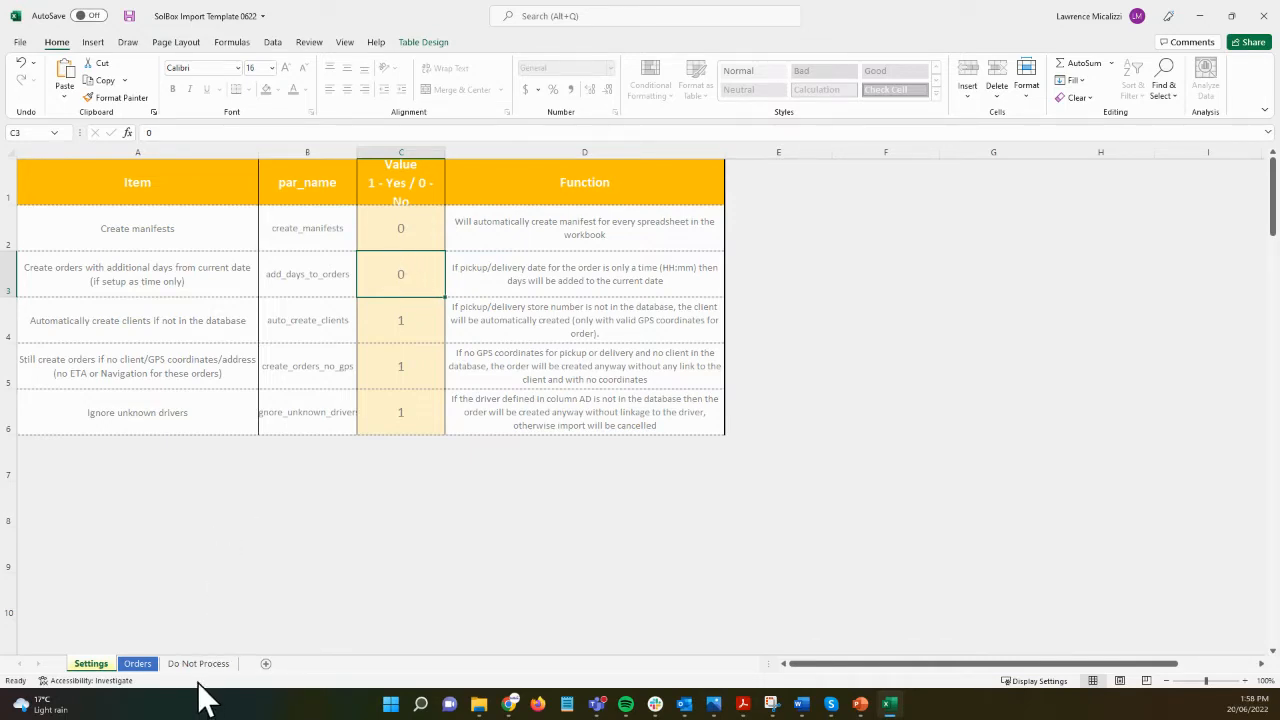
left_click(137, 665)
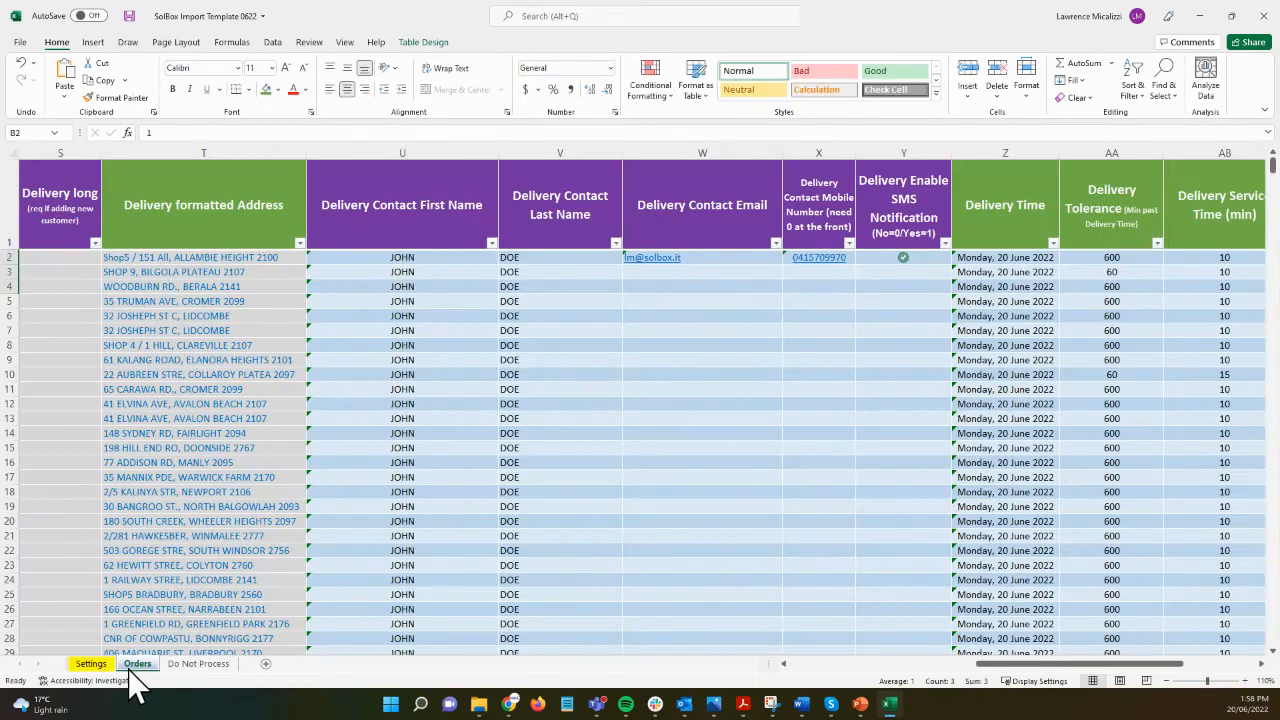
Step: Check the full delivery date in Z2 and look over the Do Not Process sheet
double_click(988, 257)
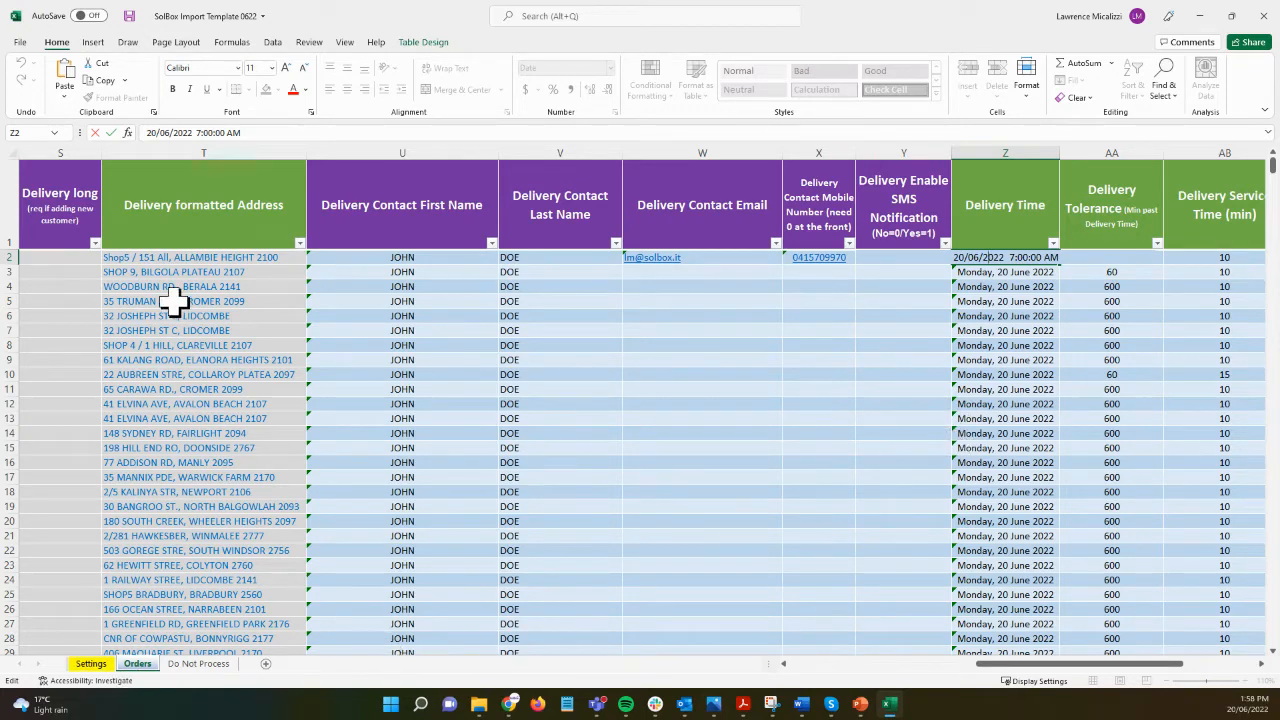
left_click(199, 664)
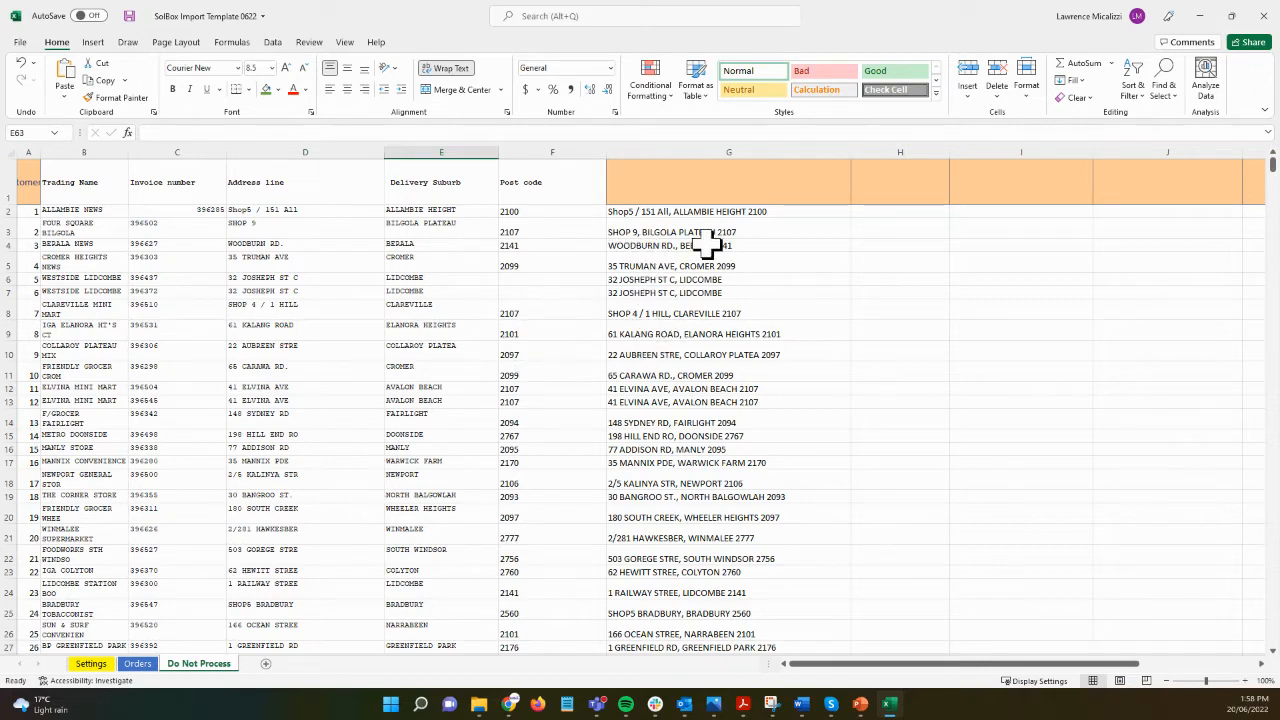
left_click(138, 664)
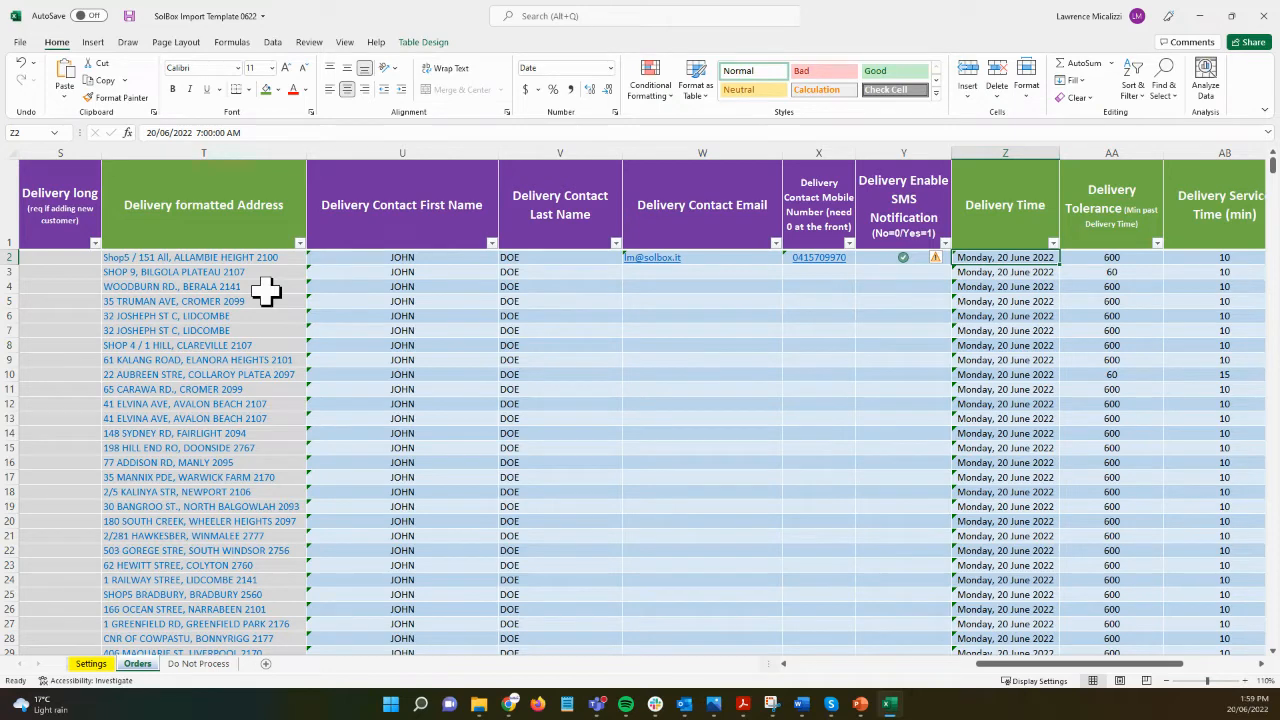
left_click(210, 666)
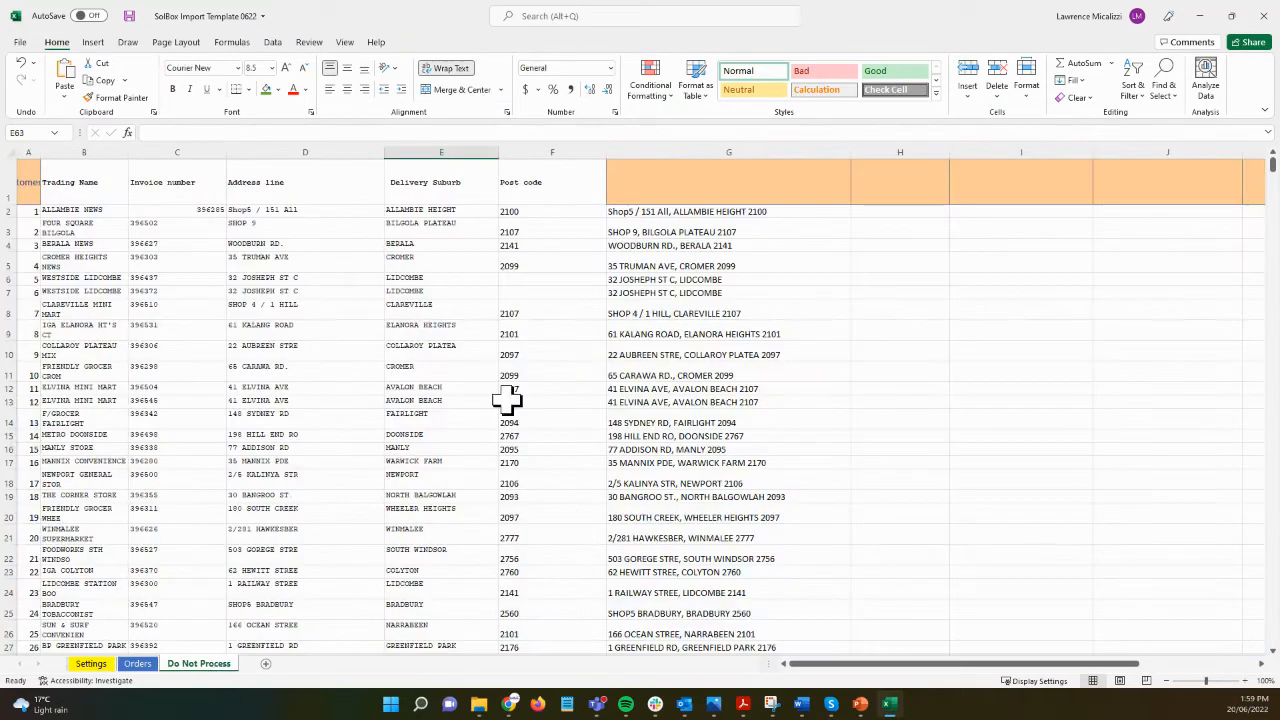
left_click(138, 664)
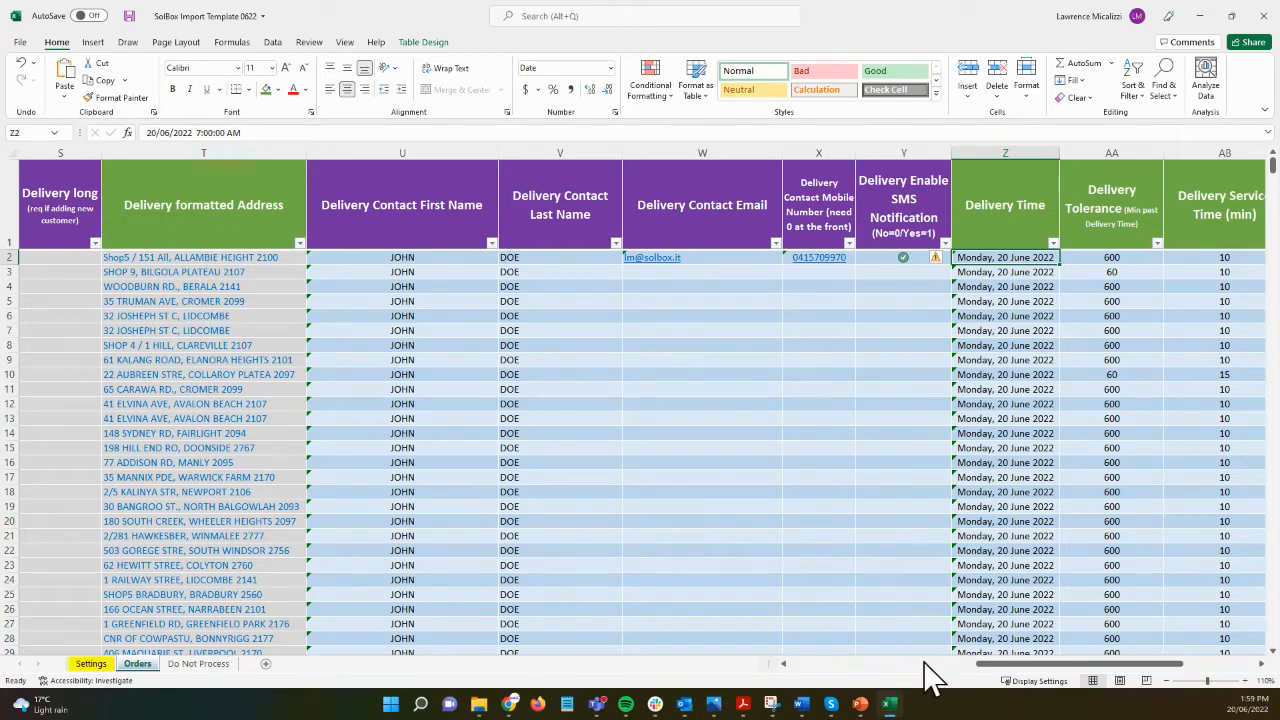
Step: Save the SolBox Import Template 0622 workbook and close Excel
left_click_drag(1046, 665, 810, 665)
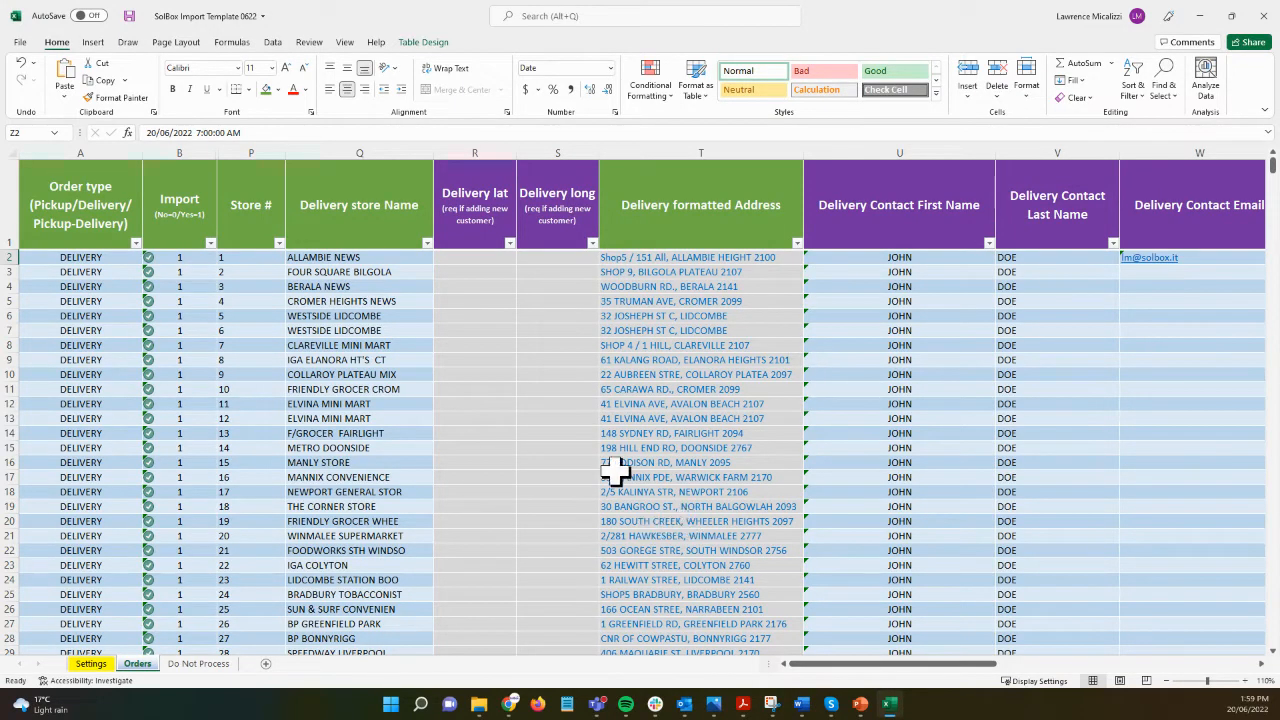
left_click(128, 16)
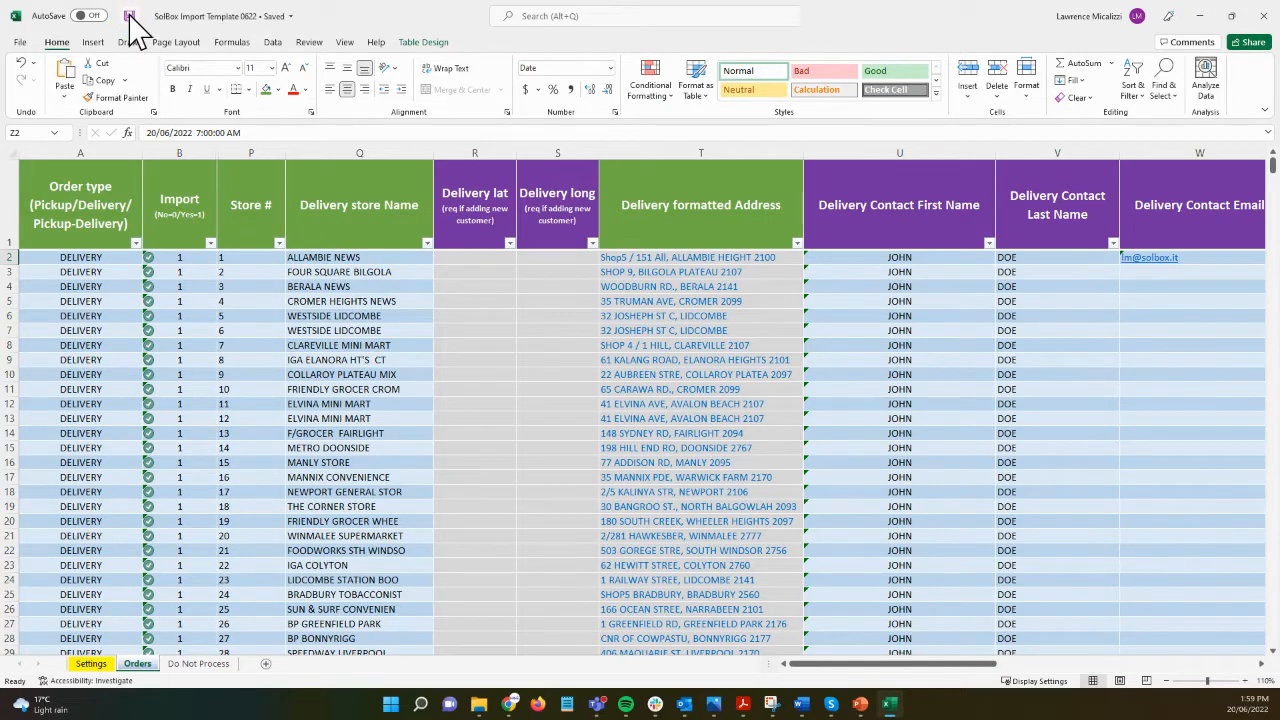
left_click(1262, 16)
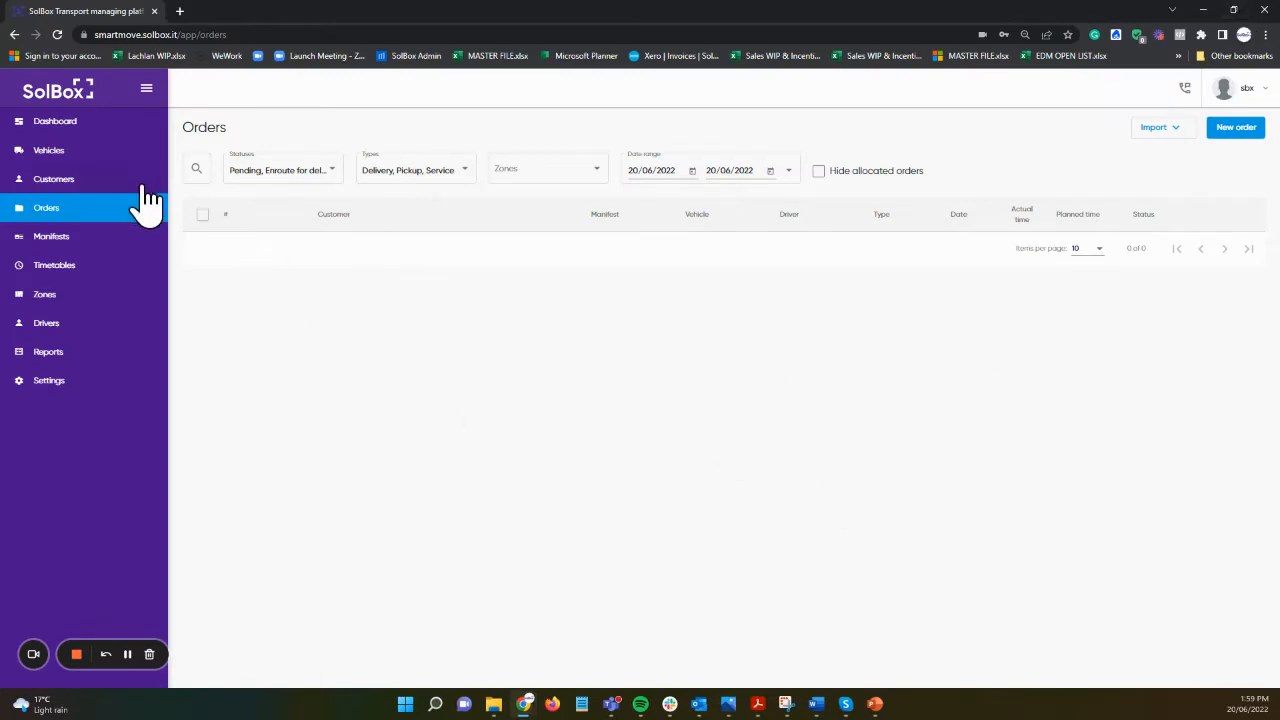
Step: Go to SmartMove's Orders page and choose importing orders from a spreadsheet file
left_click(48, 133)
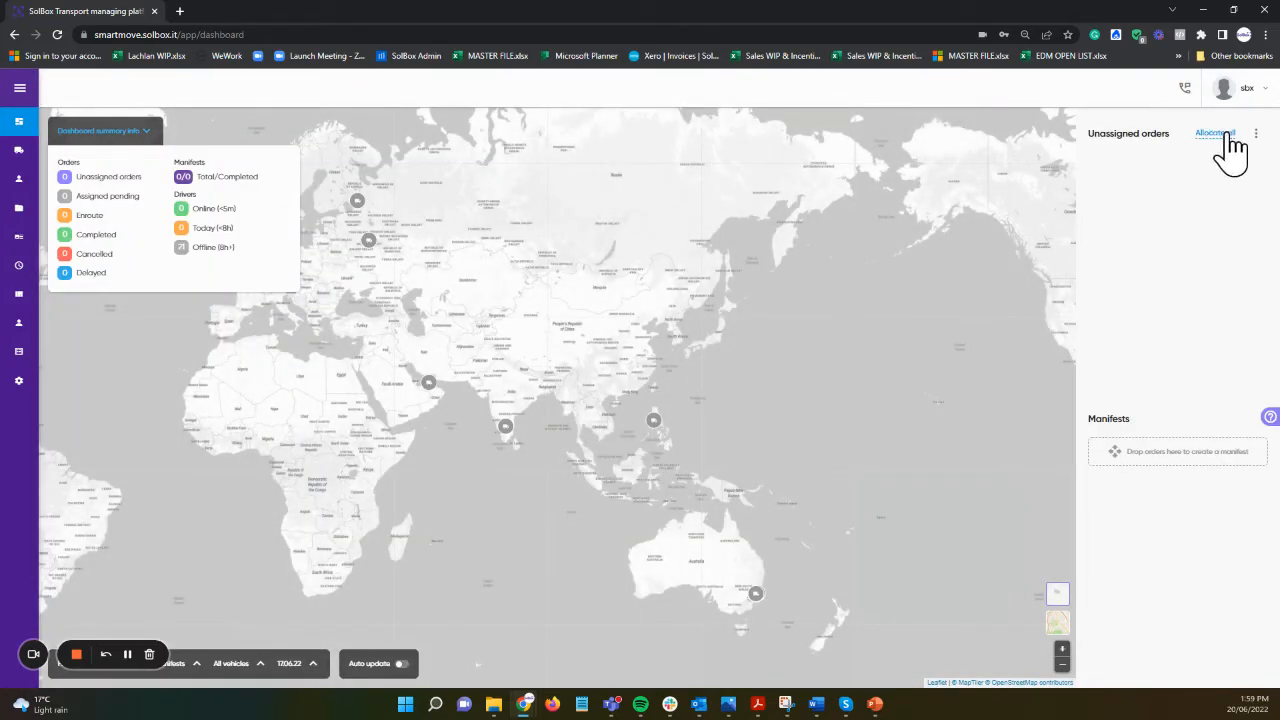
left_click(1255, 133)
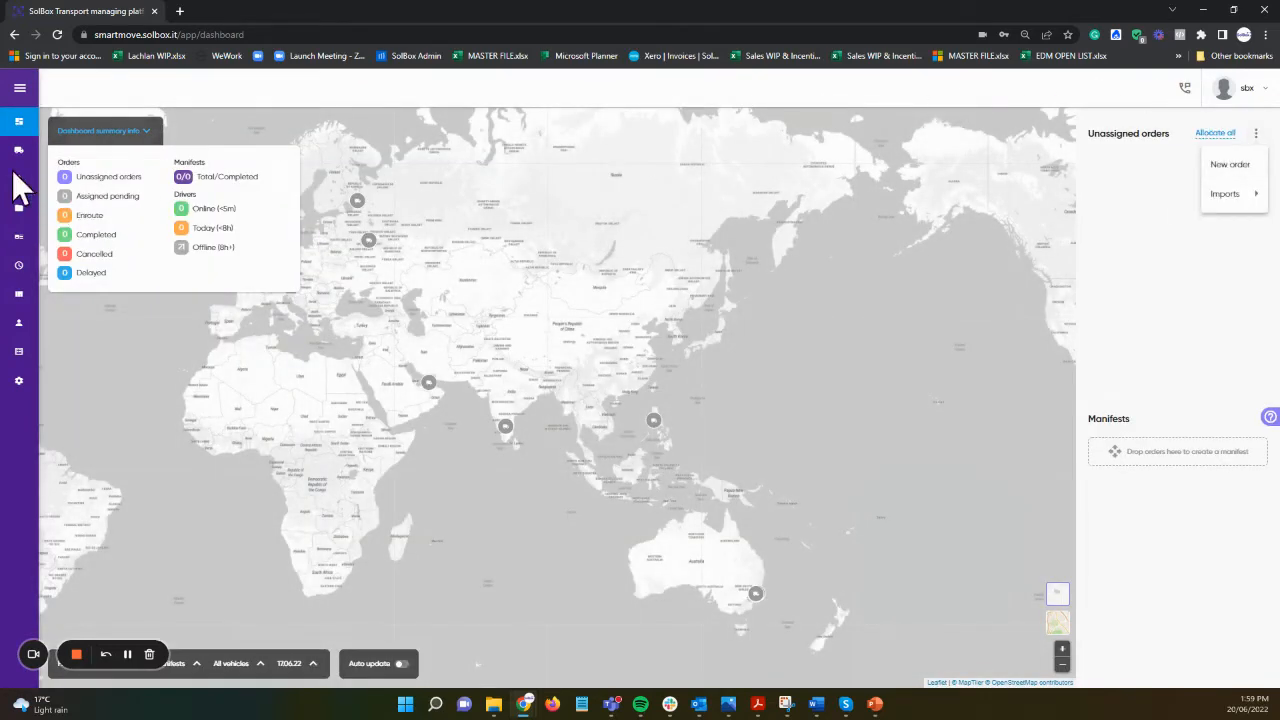
left_click(26, 201)
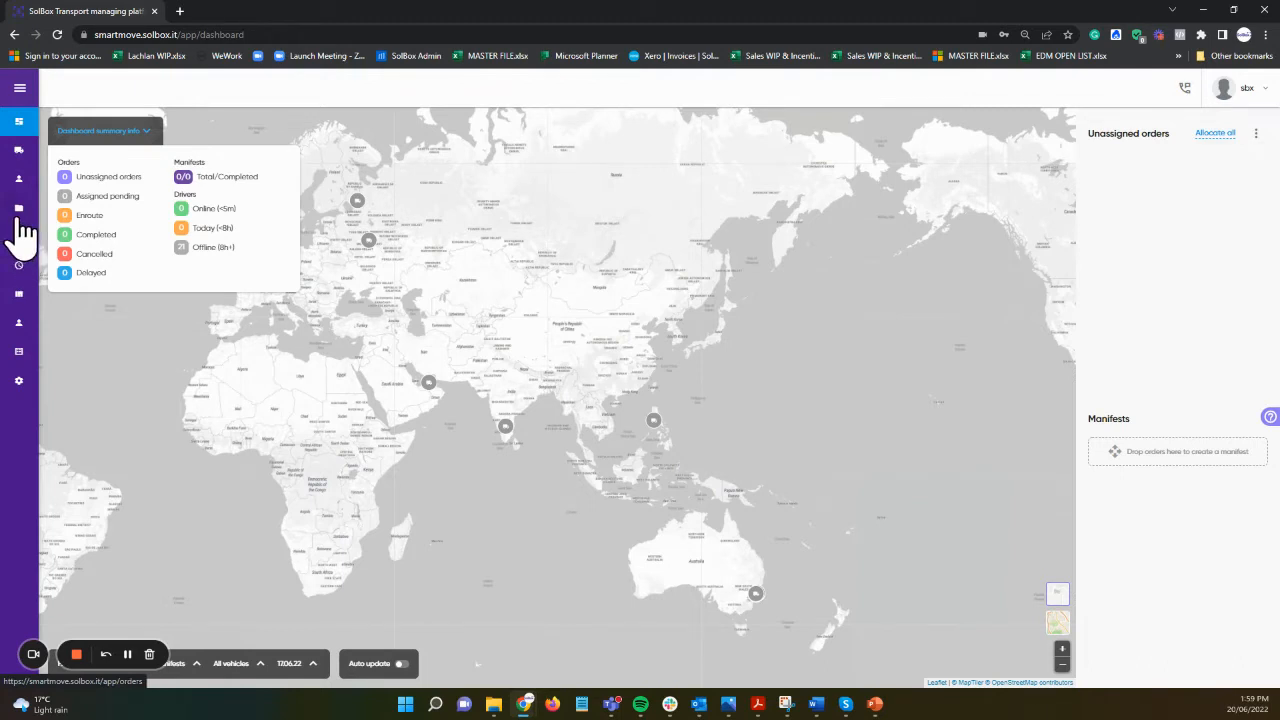
left_click(18, 222)
left_click(1150, 128)
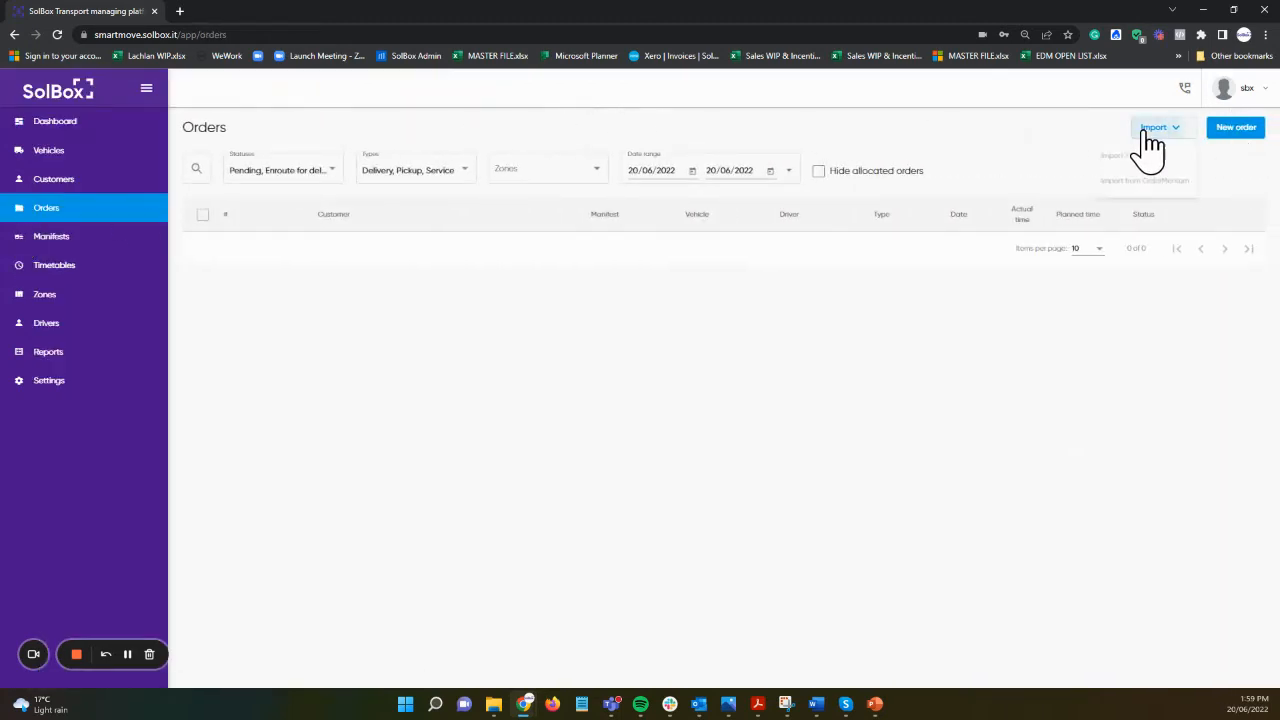
left_click(1152, 162)
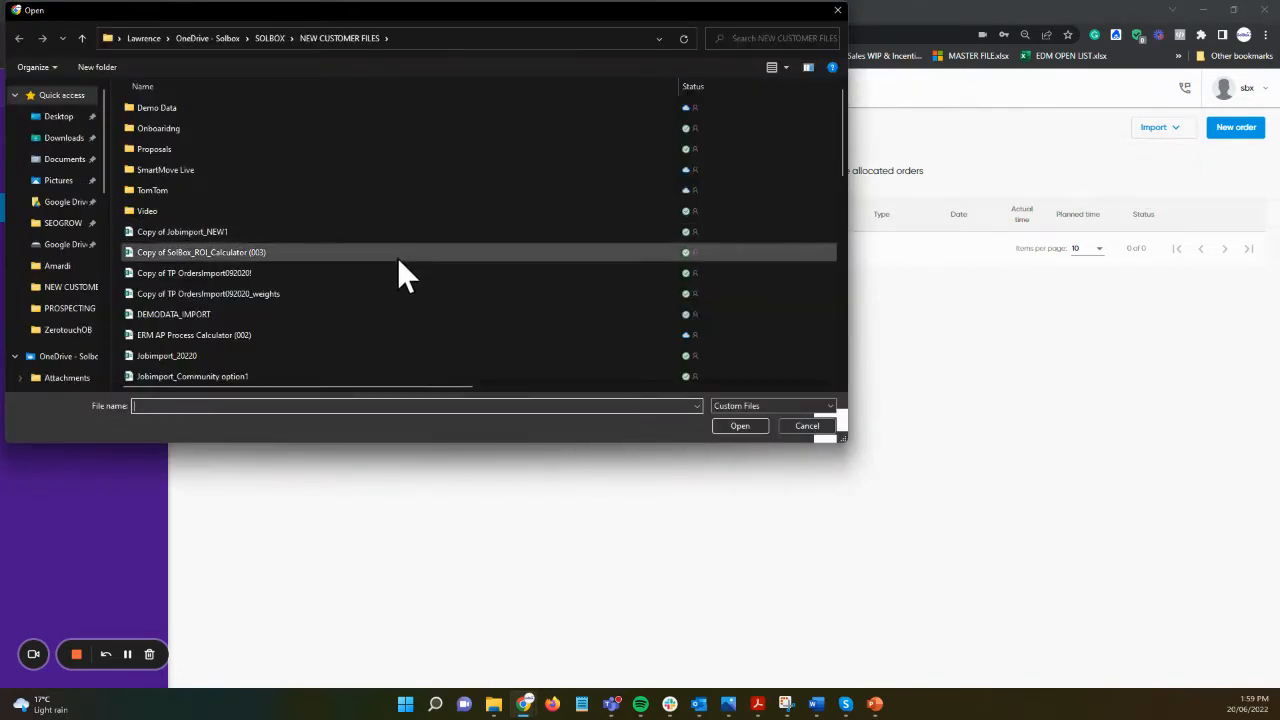
Step: Import SolBox Import Template 0622 from the Desktop folder after an error from a mistyped name
left_click(76, 118)
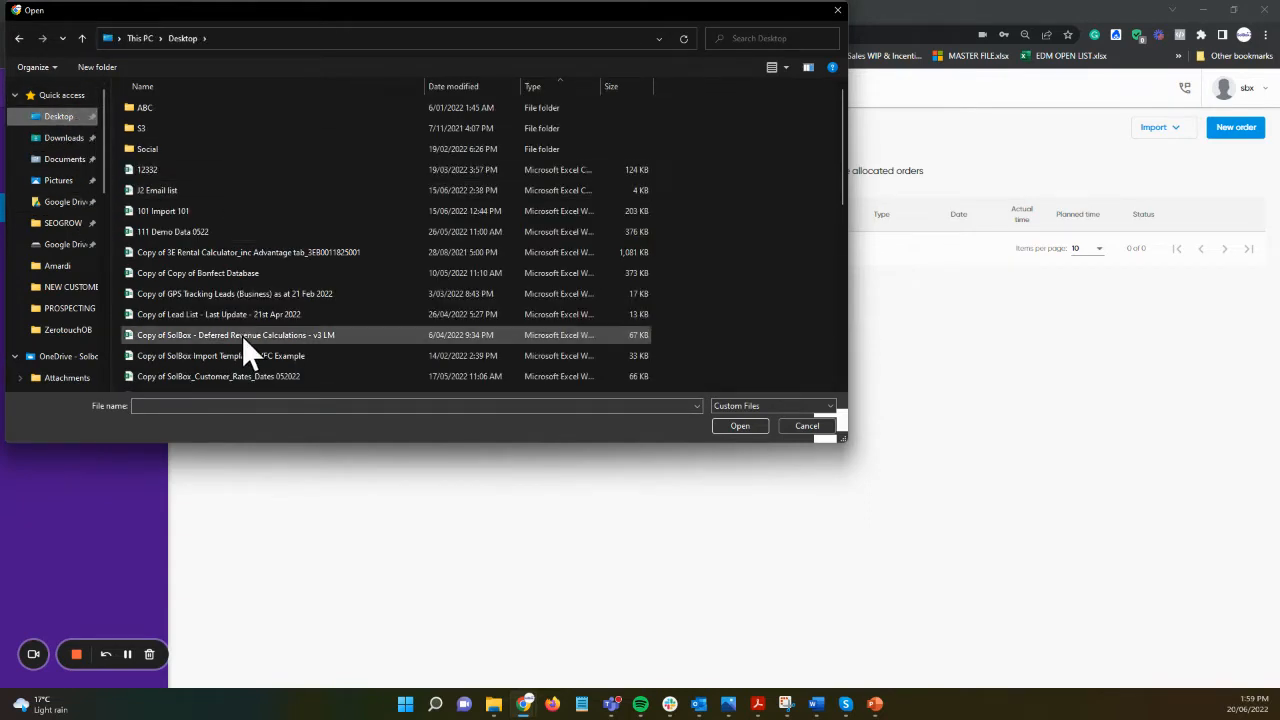
left_click(274, 405)
type("iMPO")
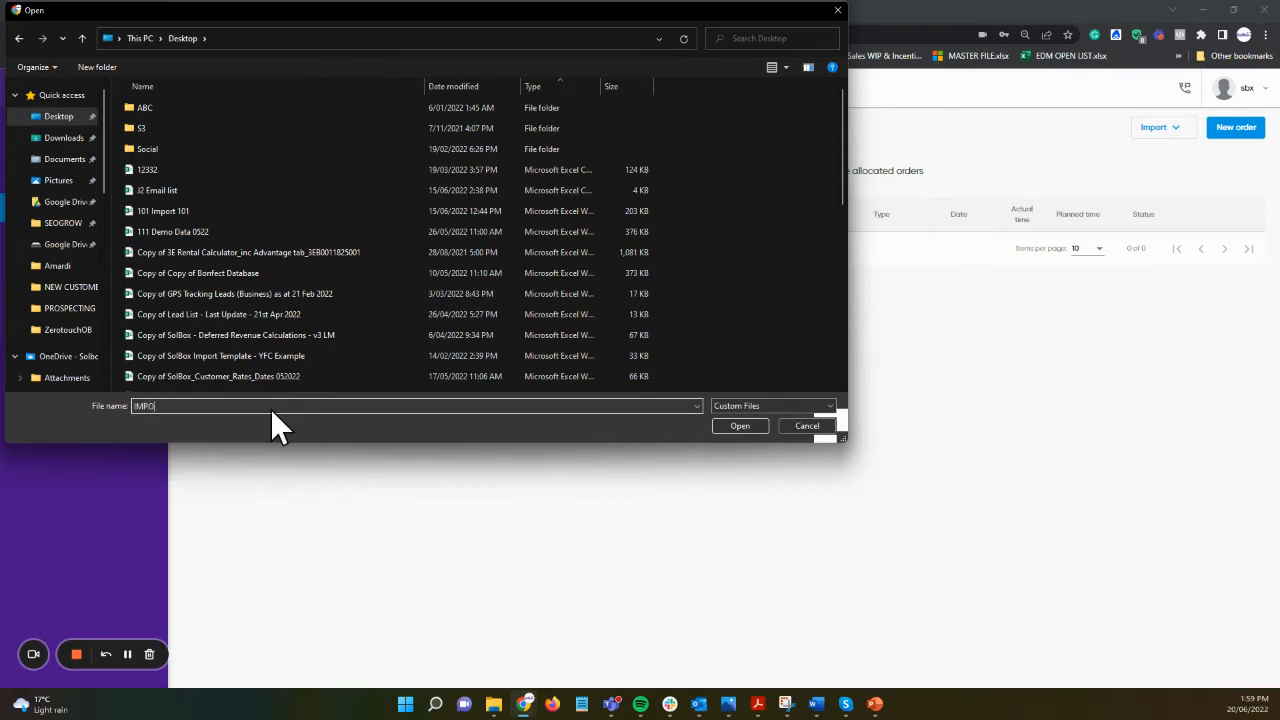
key("Return")
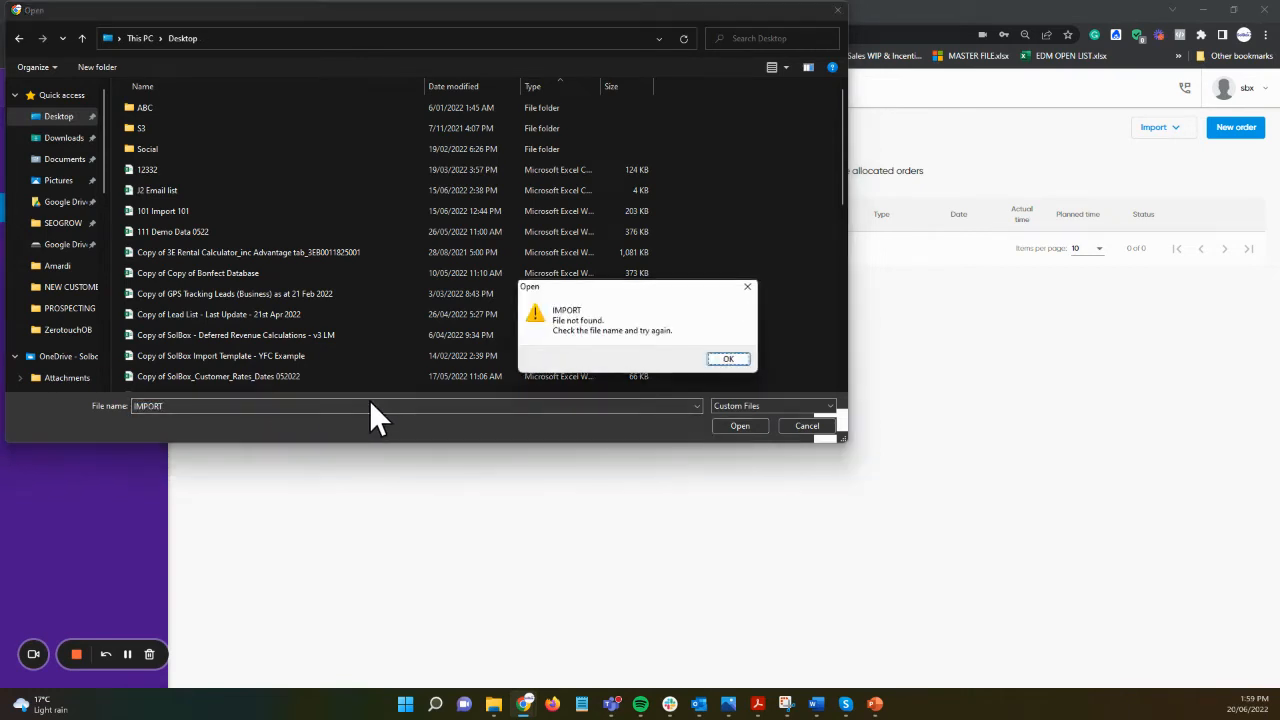
left_click(745, 361)
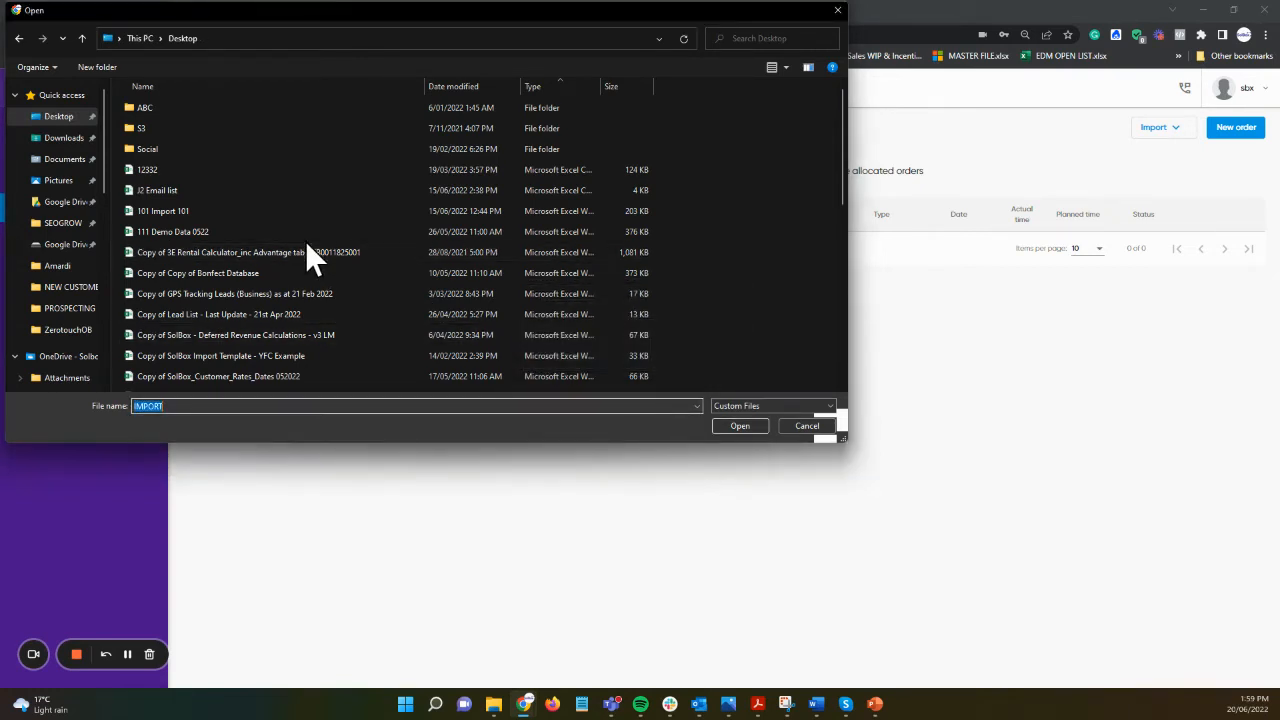
scroll(290, 300, "down", 4)
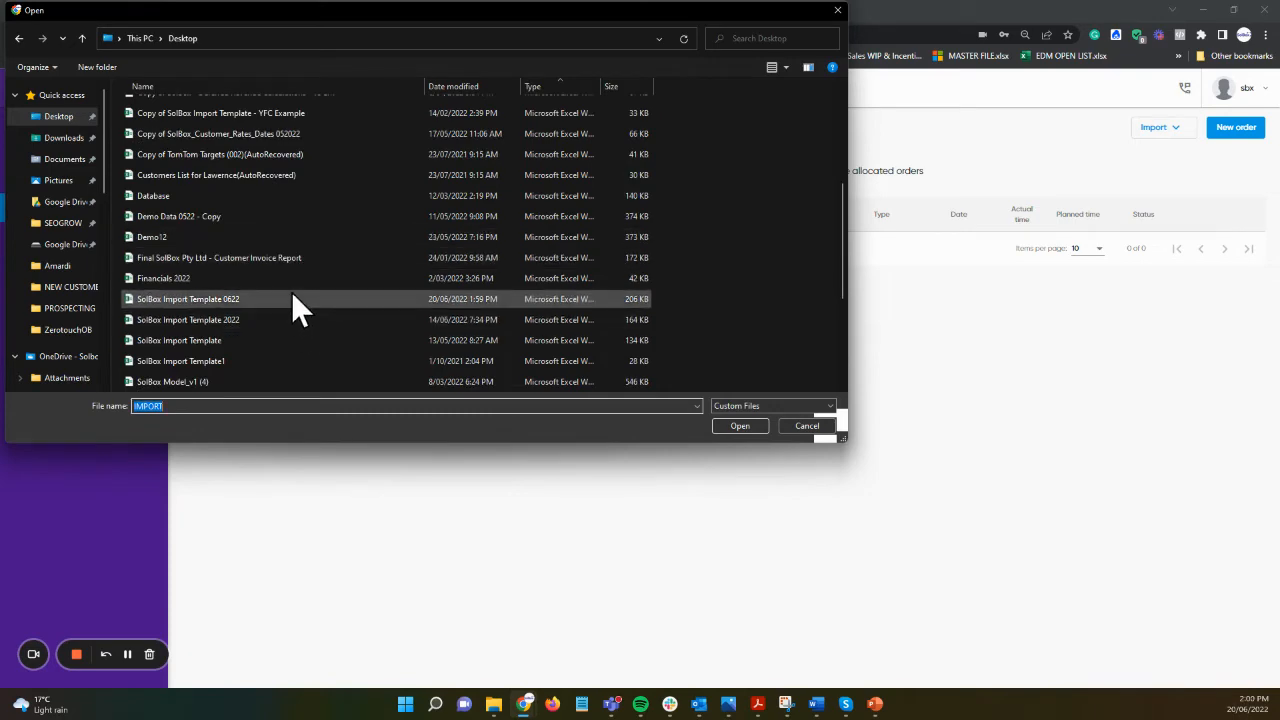
double_click(197, 302)
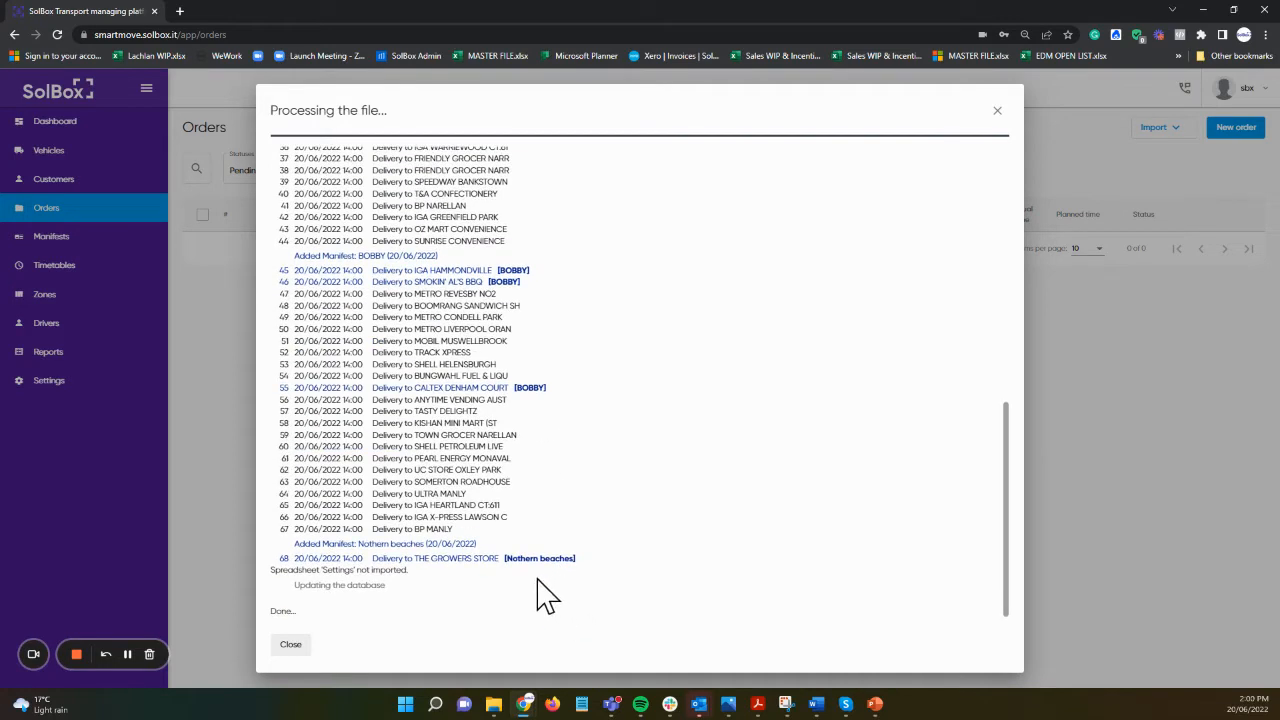
Step: Close the import log and return to the SmartMove dashboard map
left_click(290, 645)
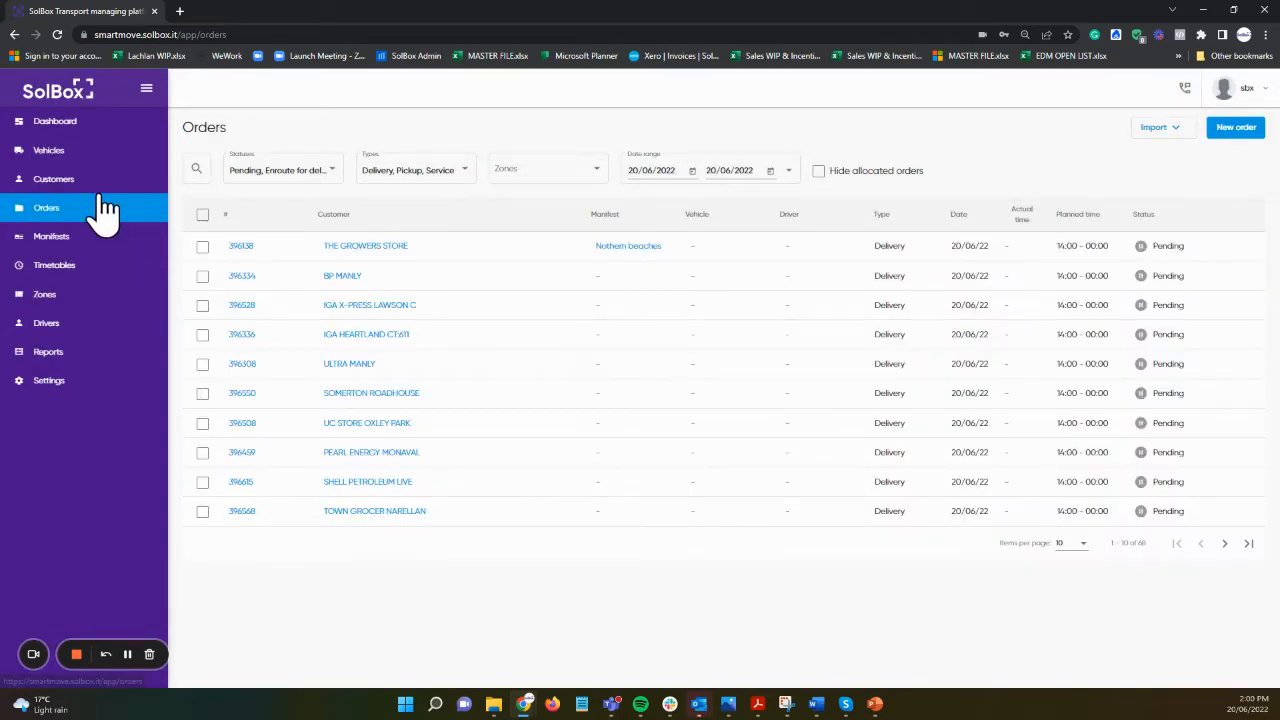
left_click(88, 123)
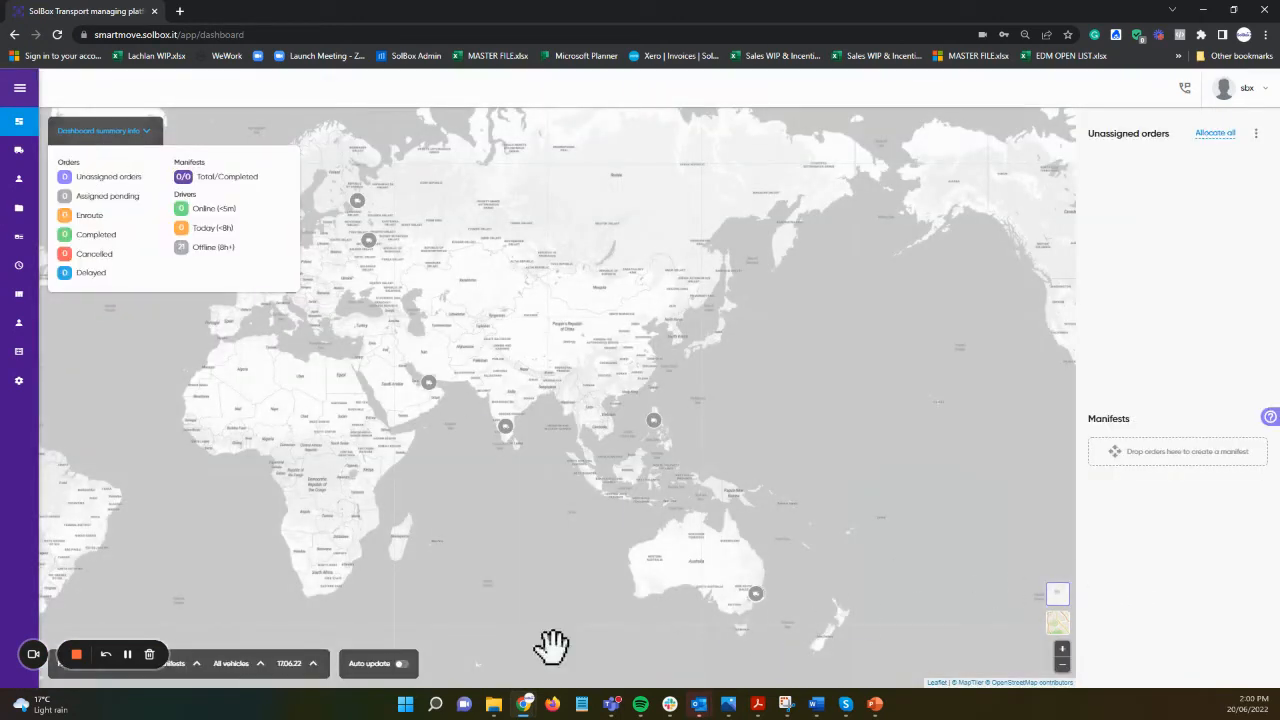
Step: Set the dashboard date to 20 June 2022 and centre the map on the Sydney orders
left_click(290, 663)
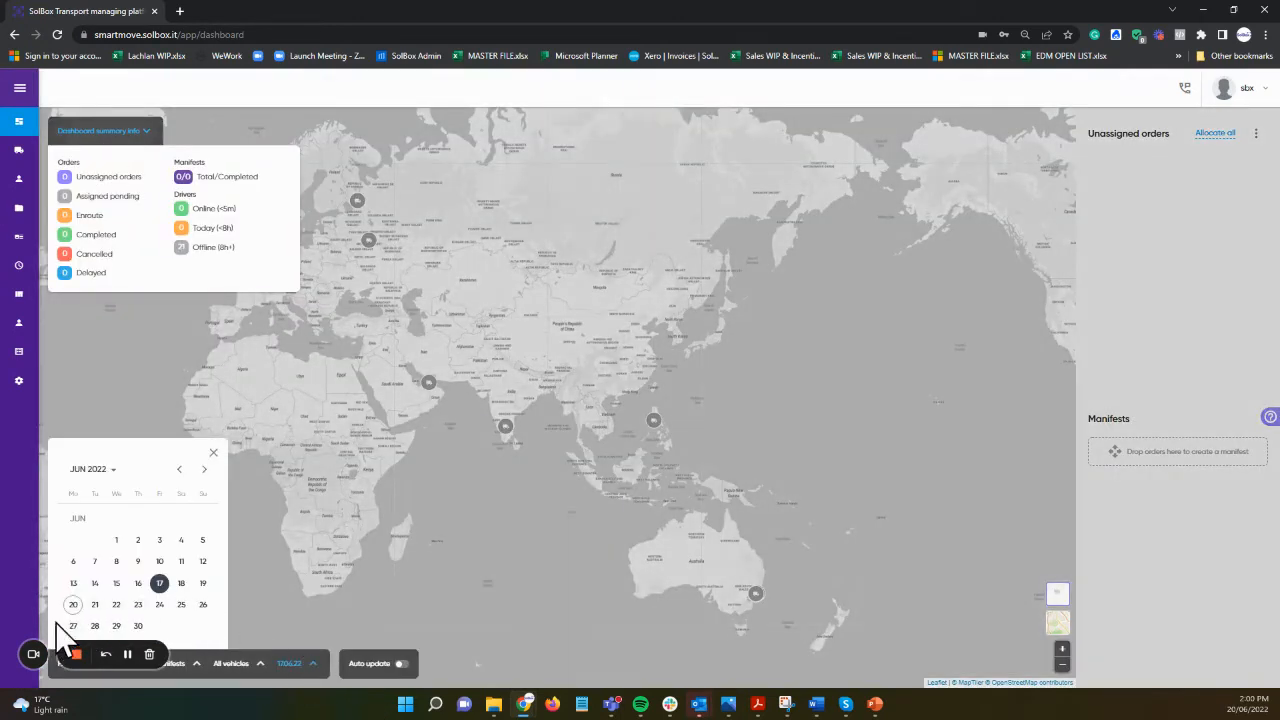
left_click(73, 604)
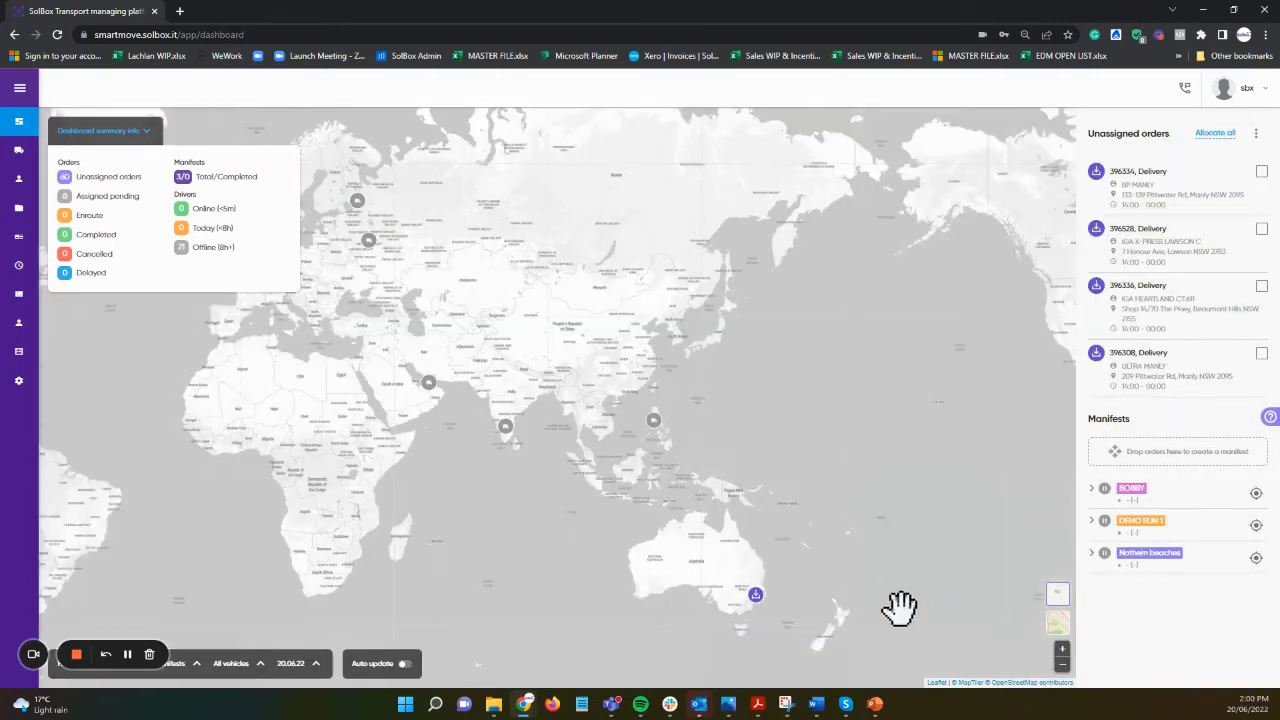
scroll(777, 597, "up", 5)
left_click_drag(557, 449, 934, 534)
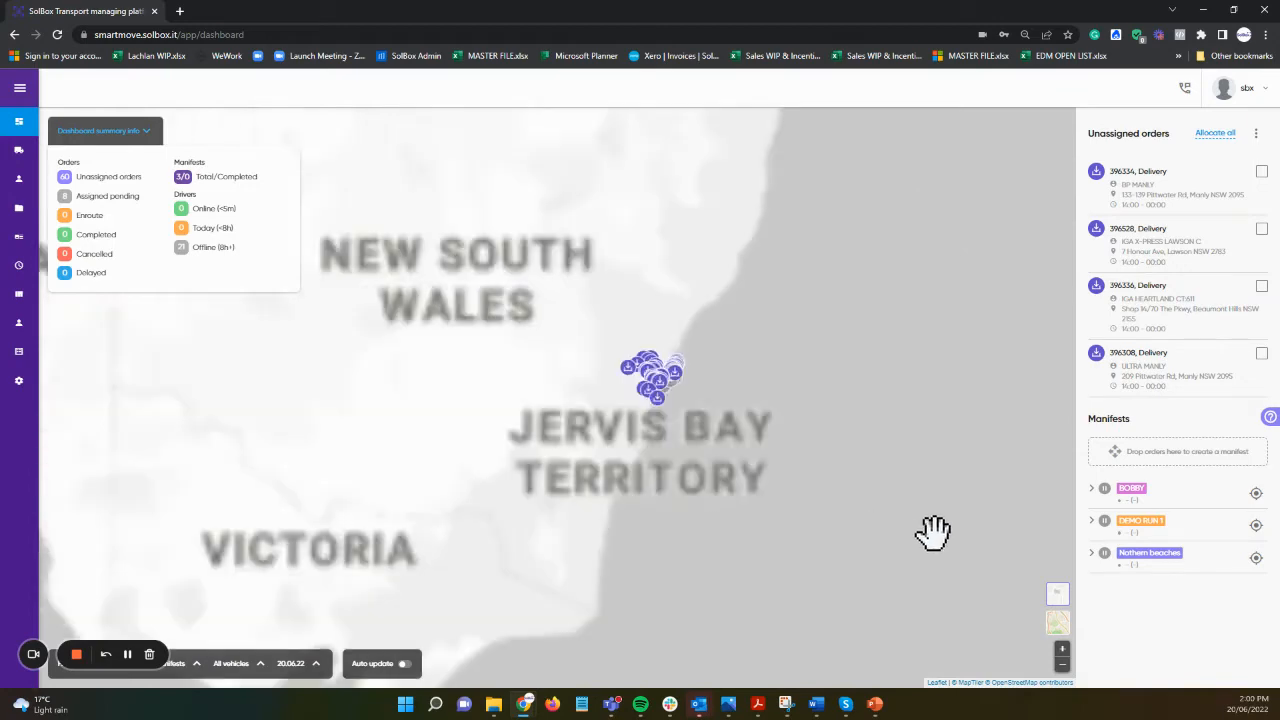
scroll(779, 367, "up", 4)
scroll(630, 441, "down", 3)
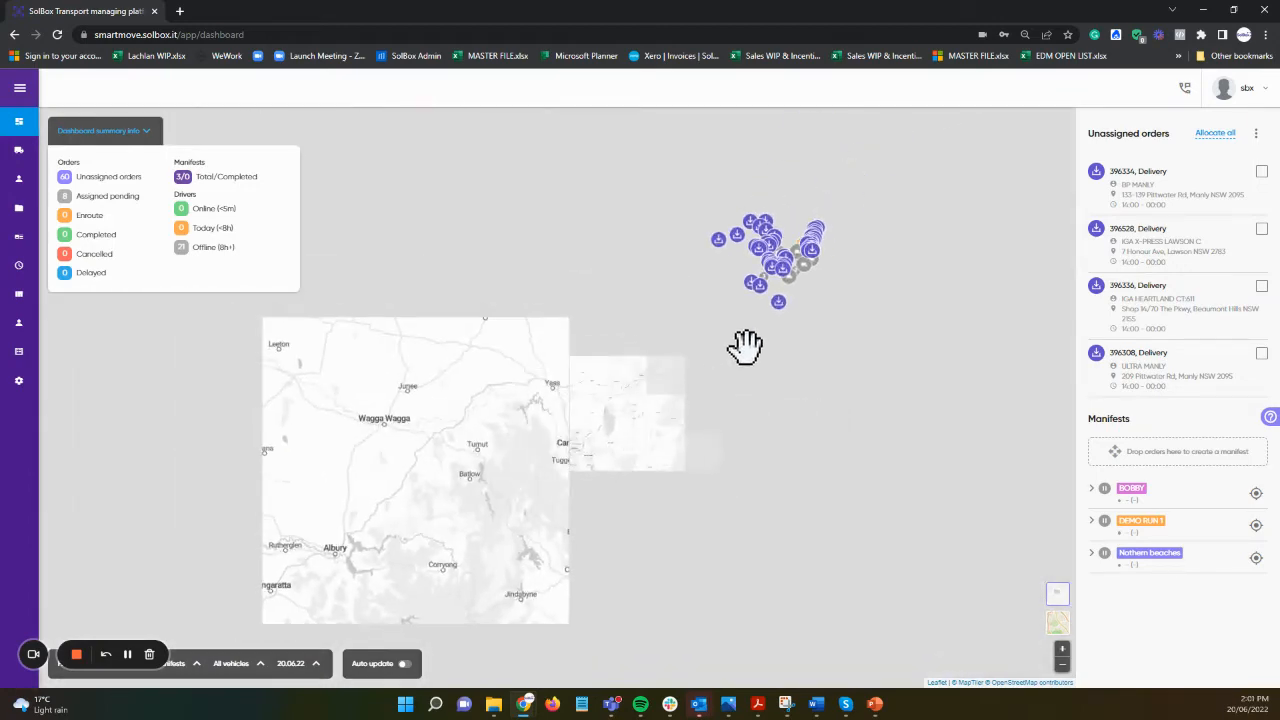
scroll(728, 440, "up", 2)
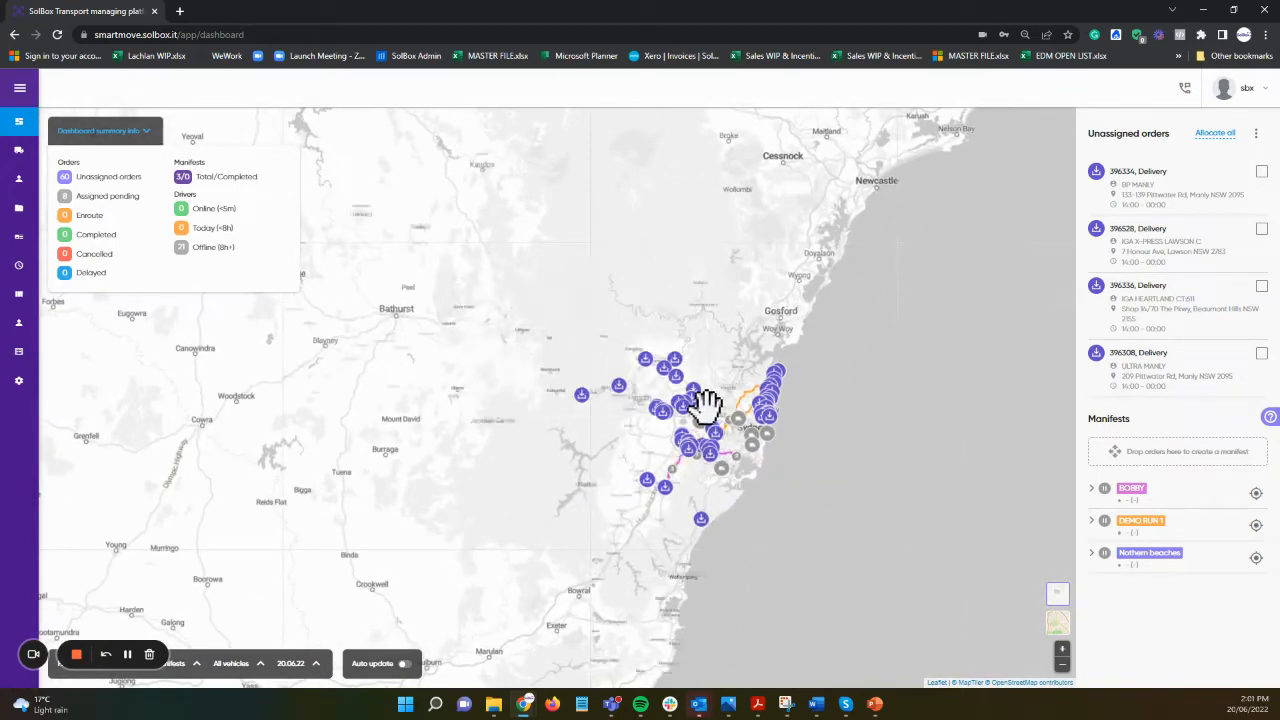
scroll(752, 455, "up", 4)
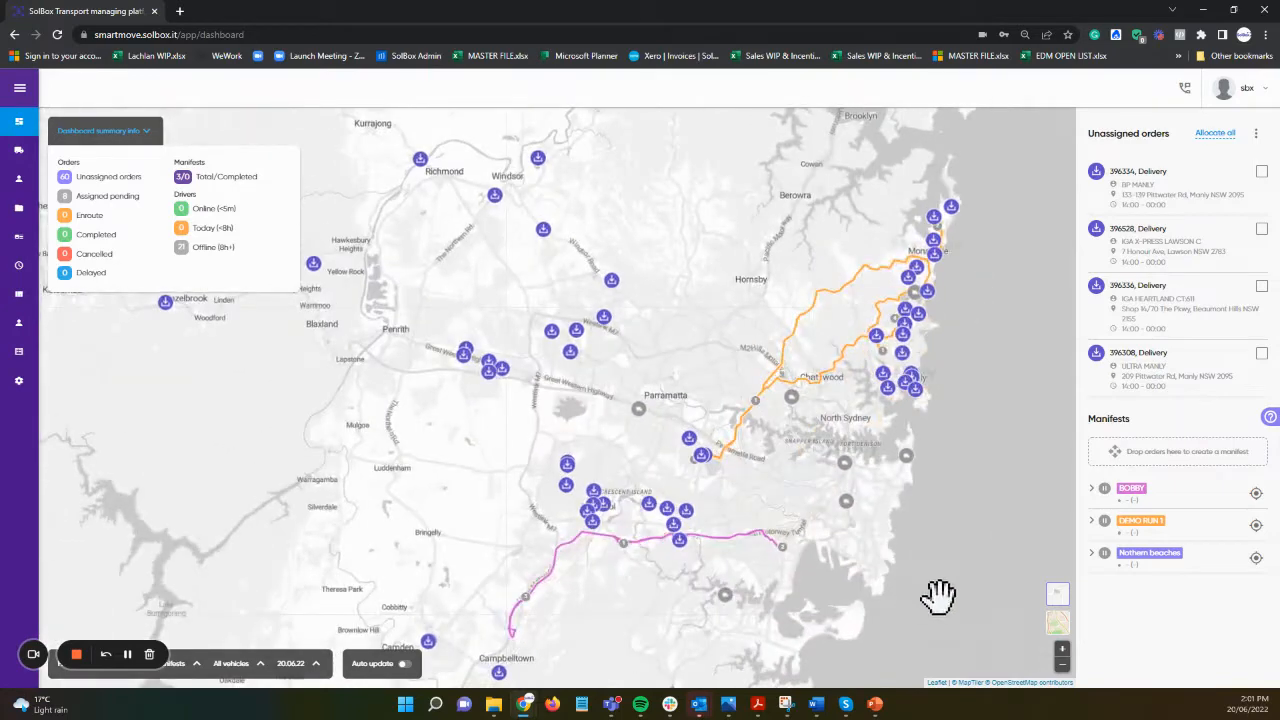
left_click_drag(937, 594, 917, 548)
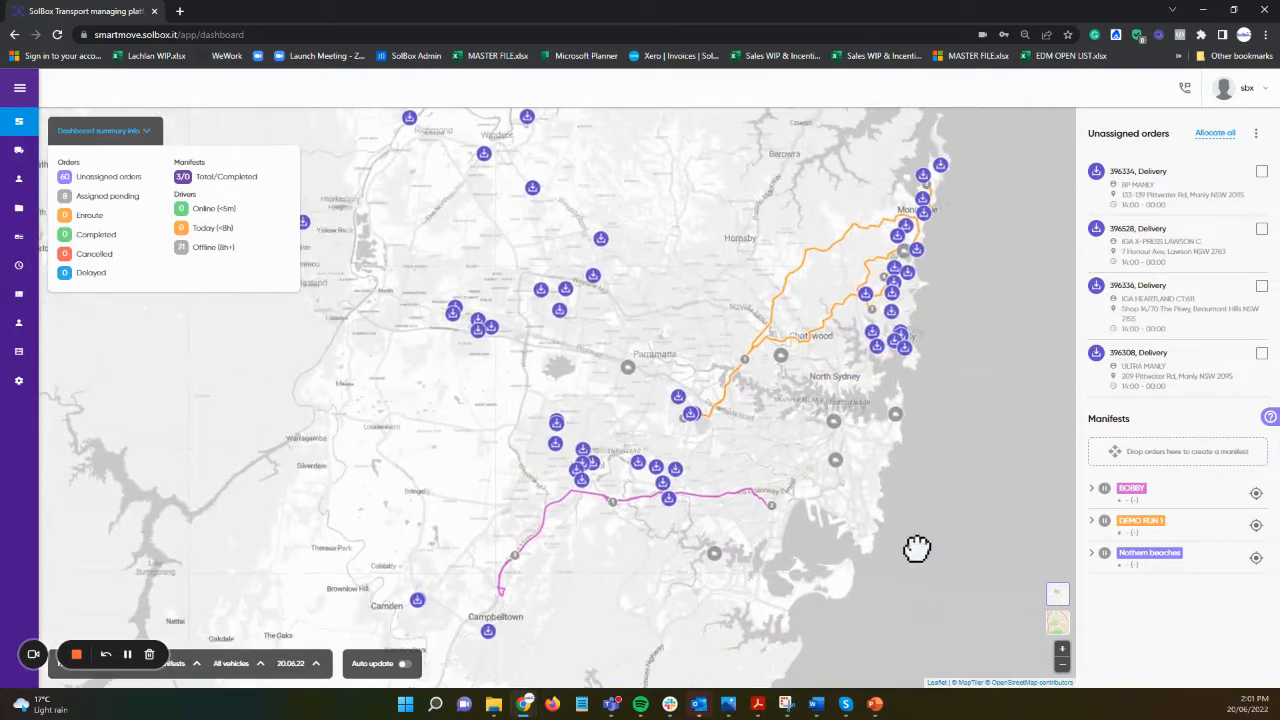
Step: Expand and collapse the BOBBY, DEMO RUN 1 and Northern beaches manifests to review their orders
left_click(1148, 489)
left_click(1150, 492)
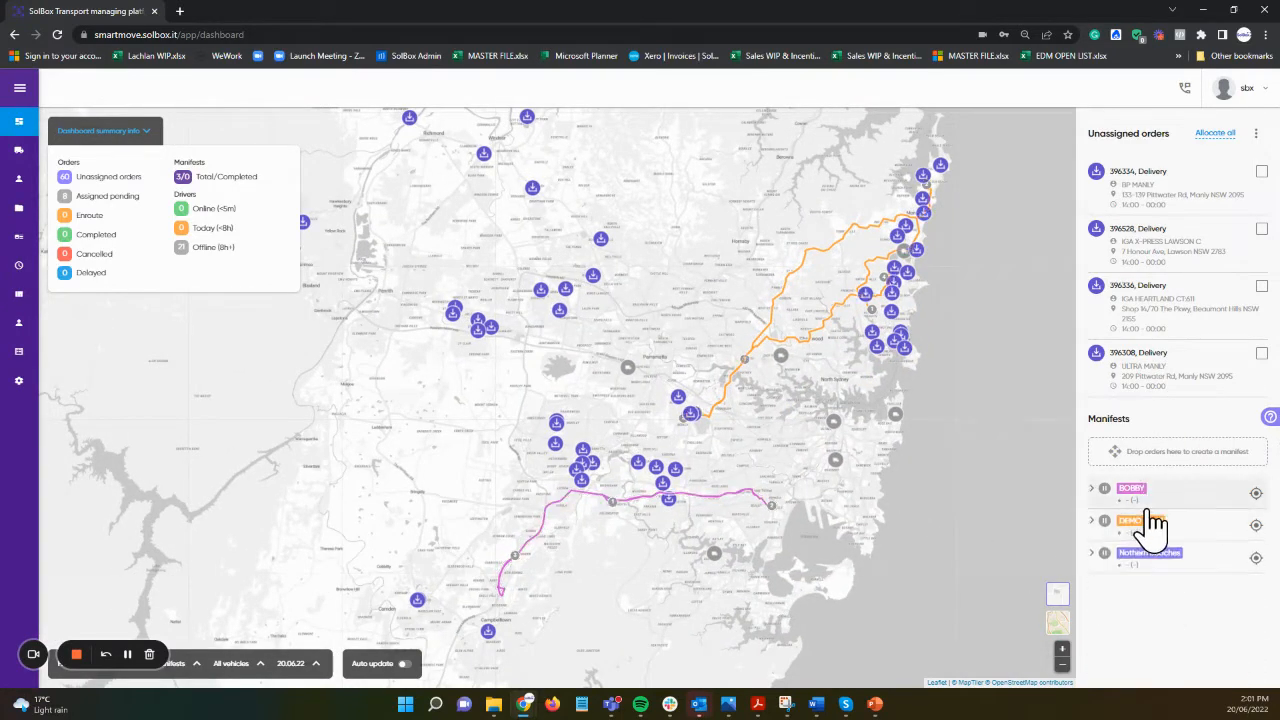
left_click(1148, 522)
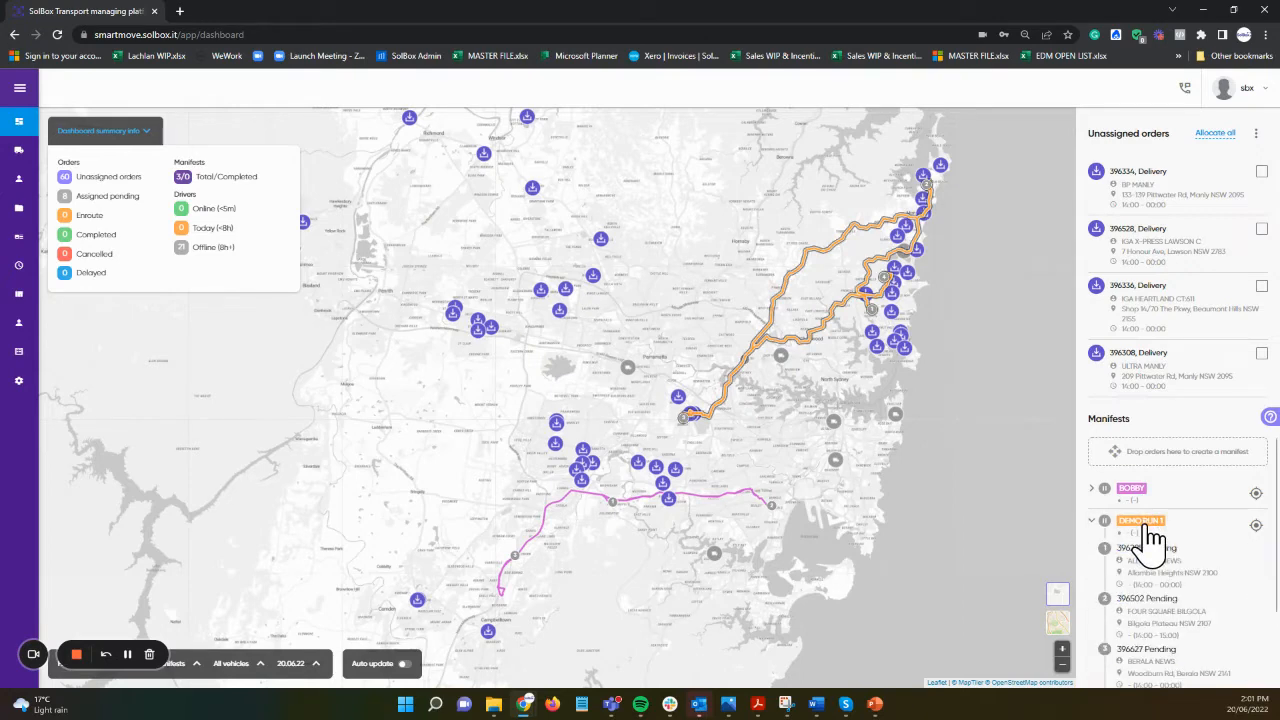
left_click(1148, 525)
left_click(1145, 524)
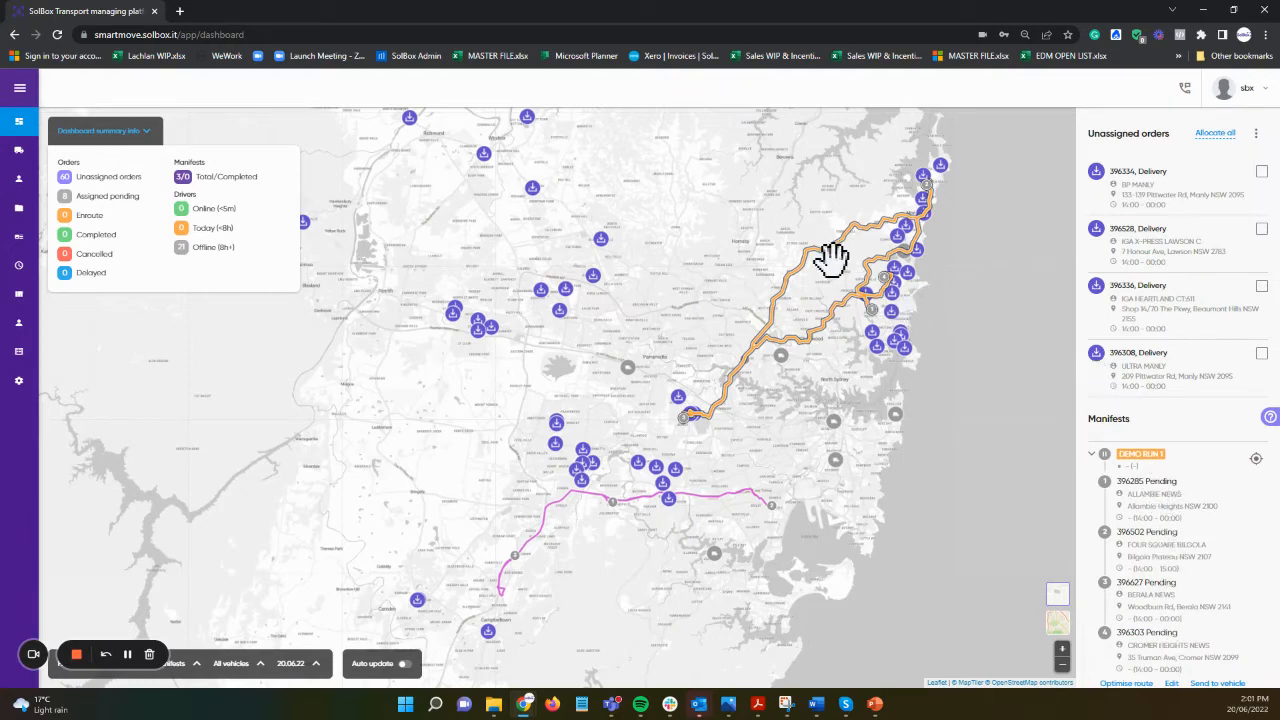
left_click(1148, 459)
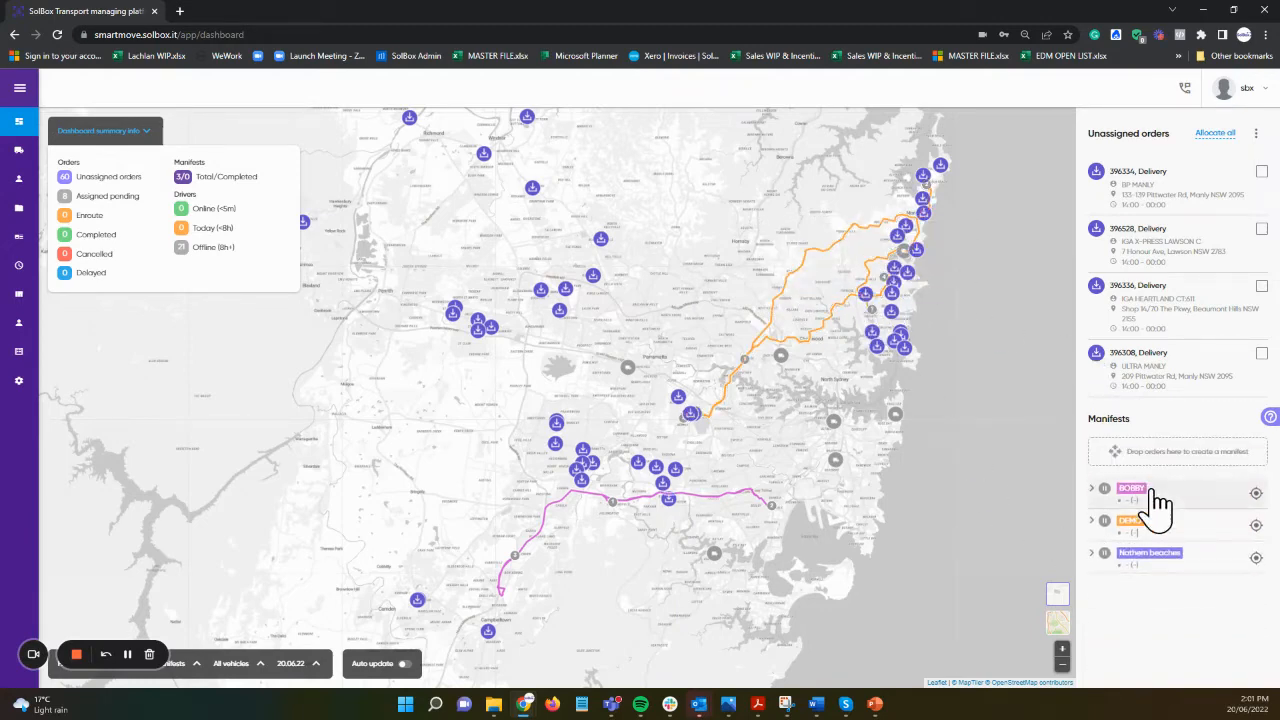
left_click(1139, 556)
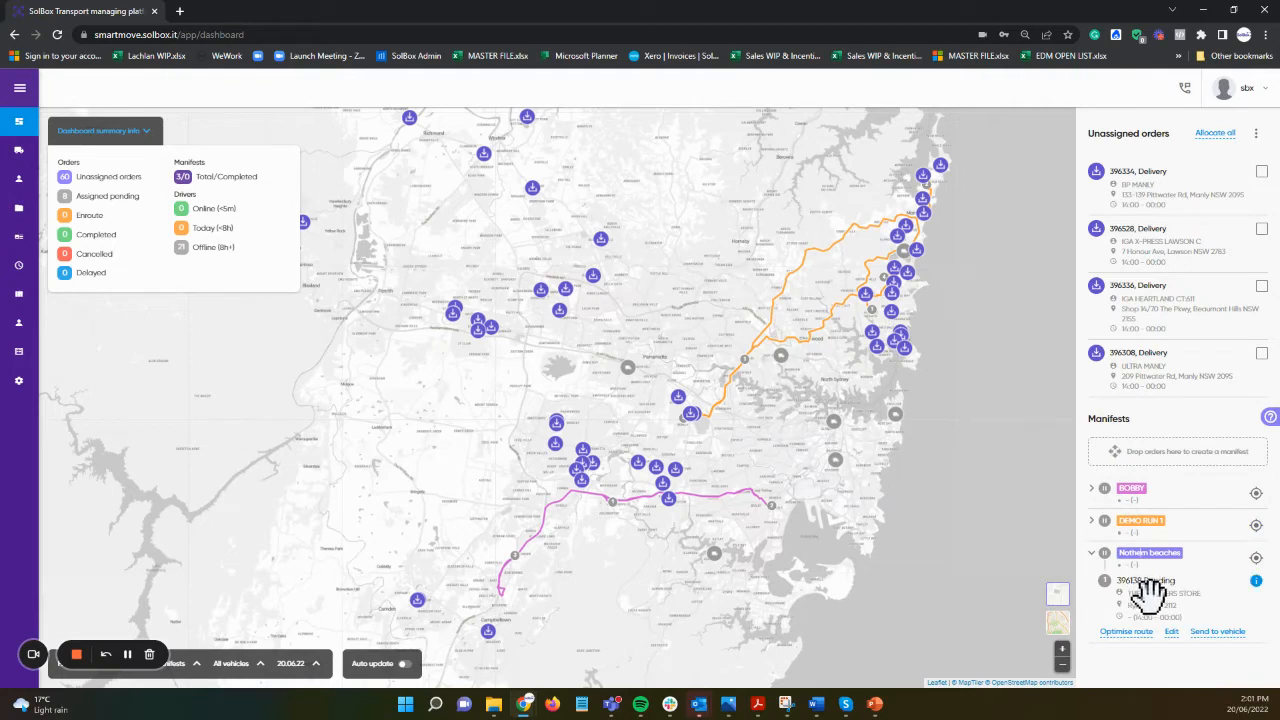
left_click(1165, 566)
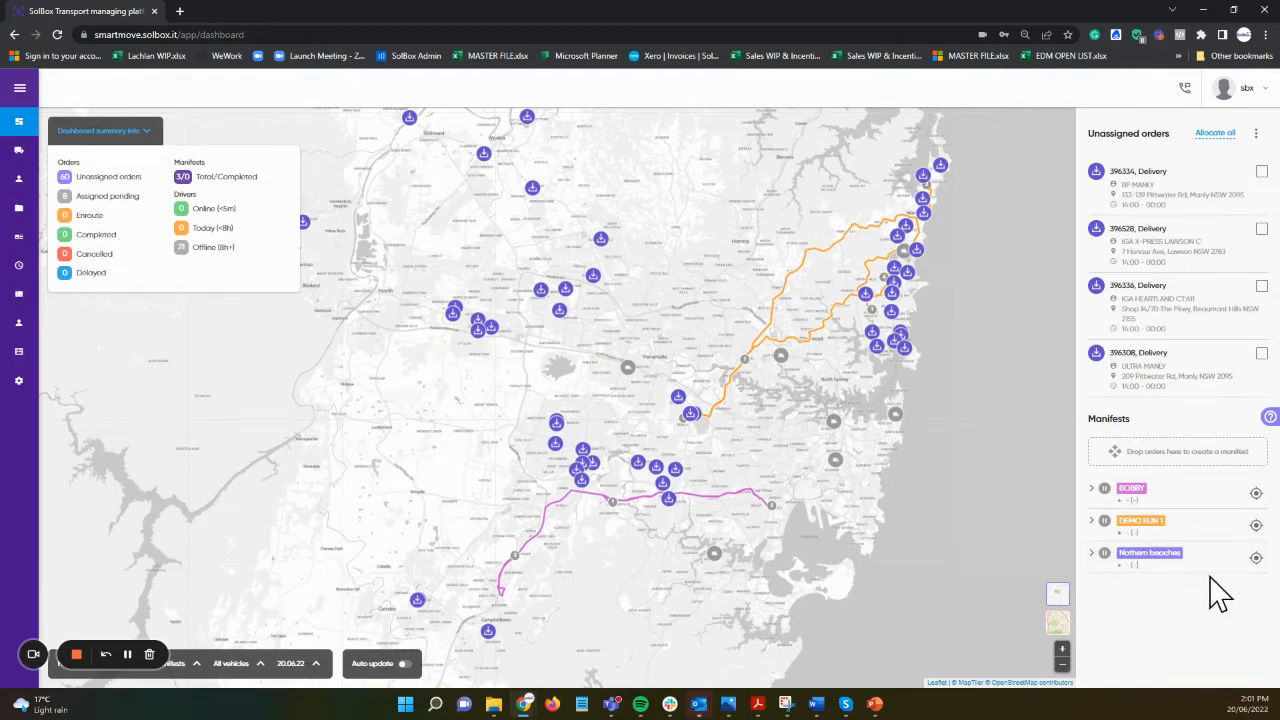
left_click(1162, 523)
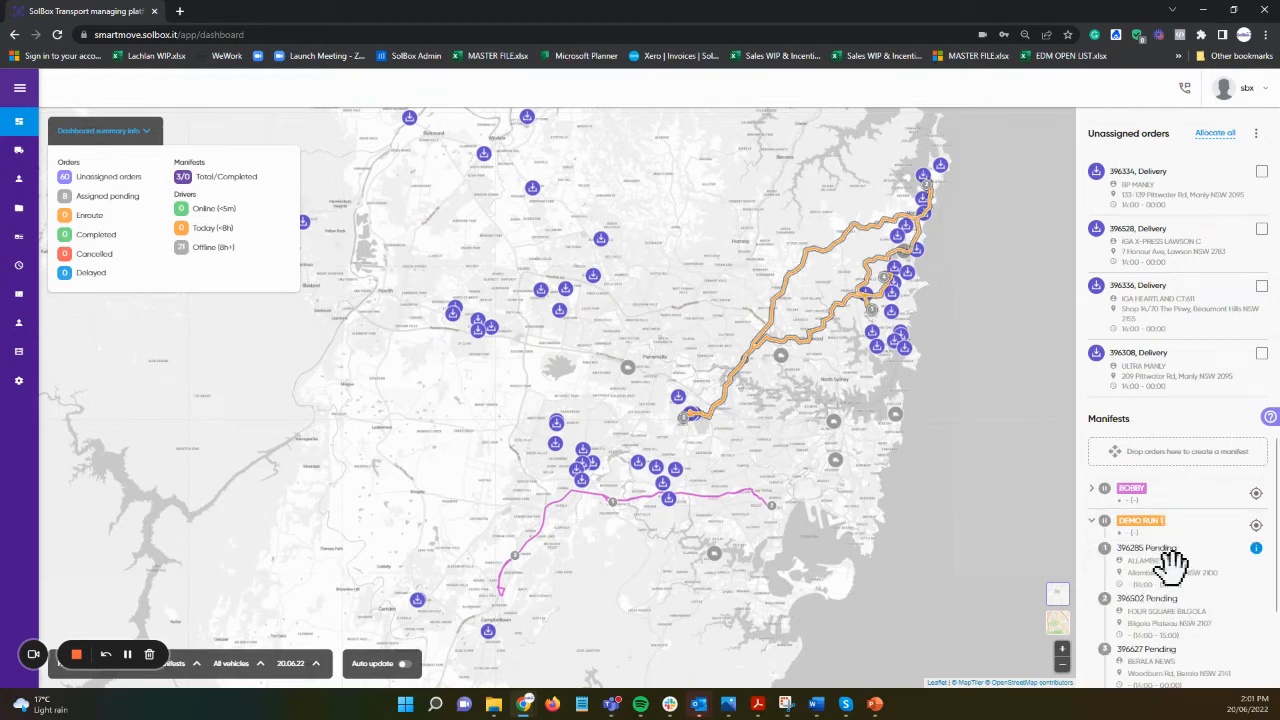
left_click(1146, 535)
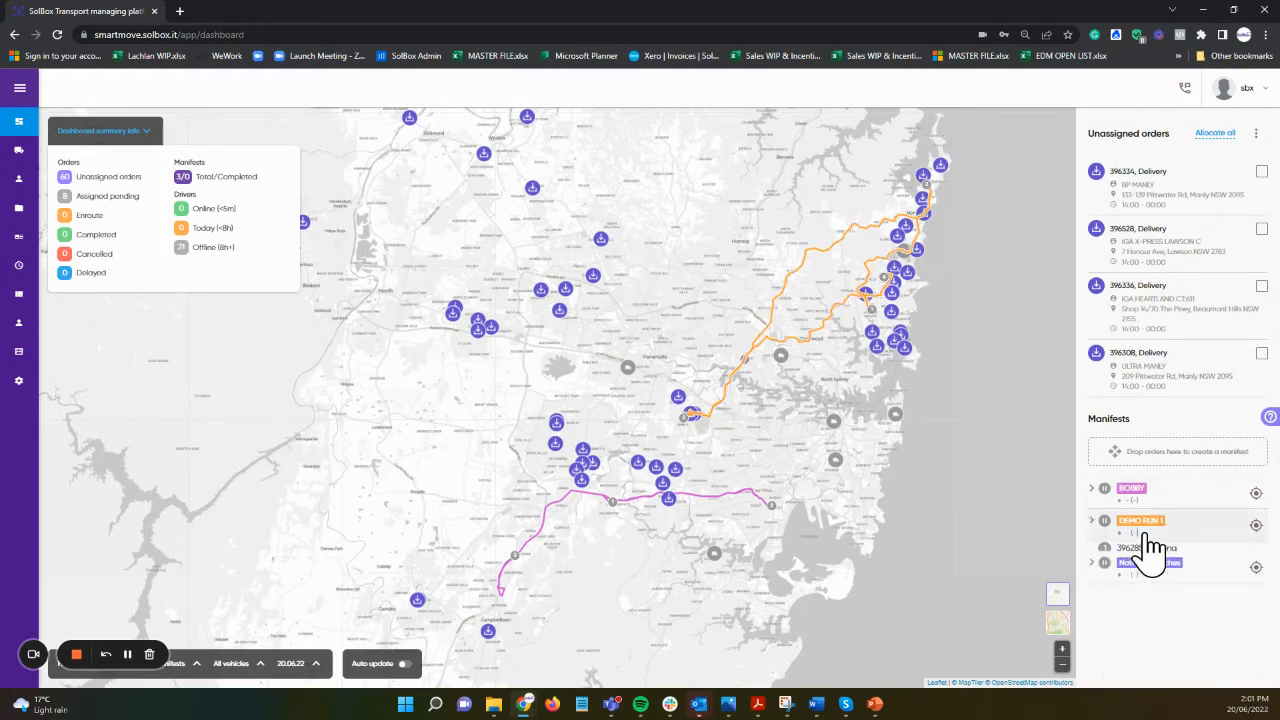
Step: Move order 396308 for Ultra Manly into DEMO RUN 1 and confirm it's listed
left_click_drag(1145, 370, 1160, 545)
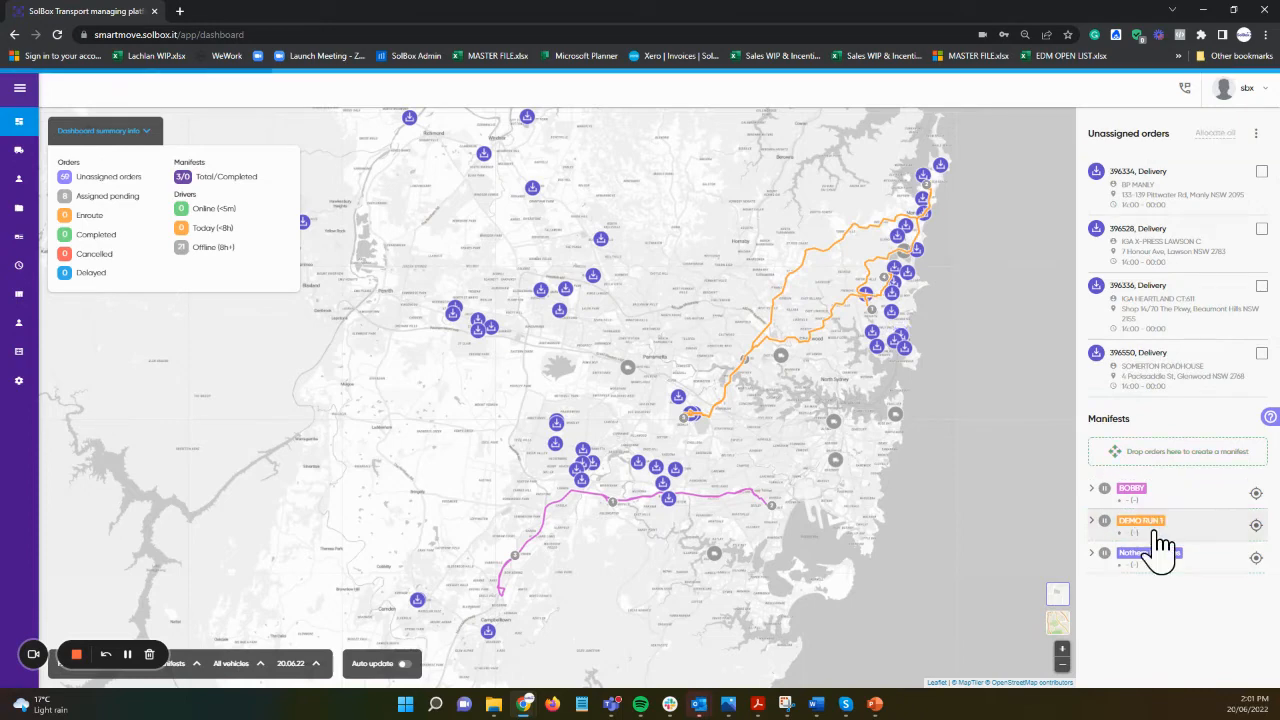
left_click(1160, 540)
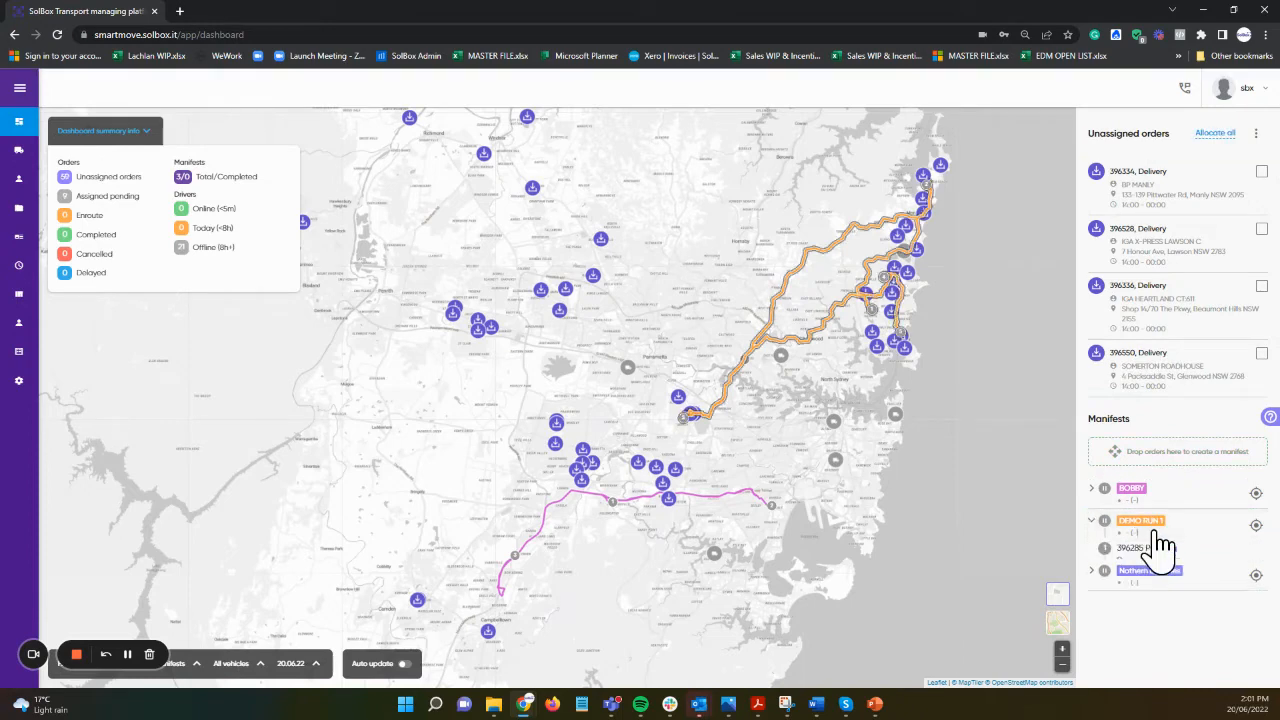
scroll(1140, 620, "down", 2)
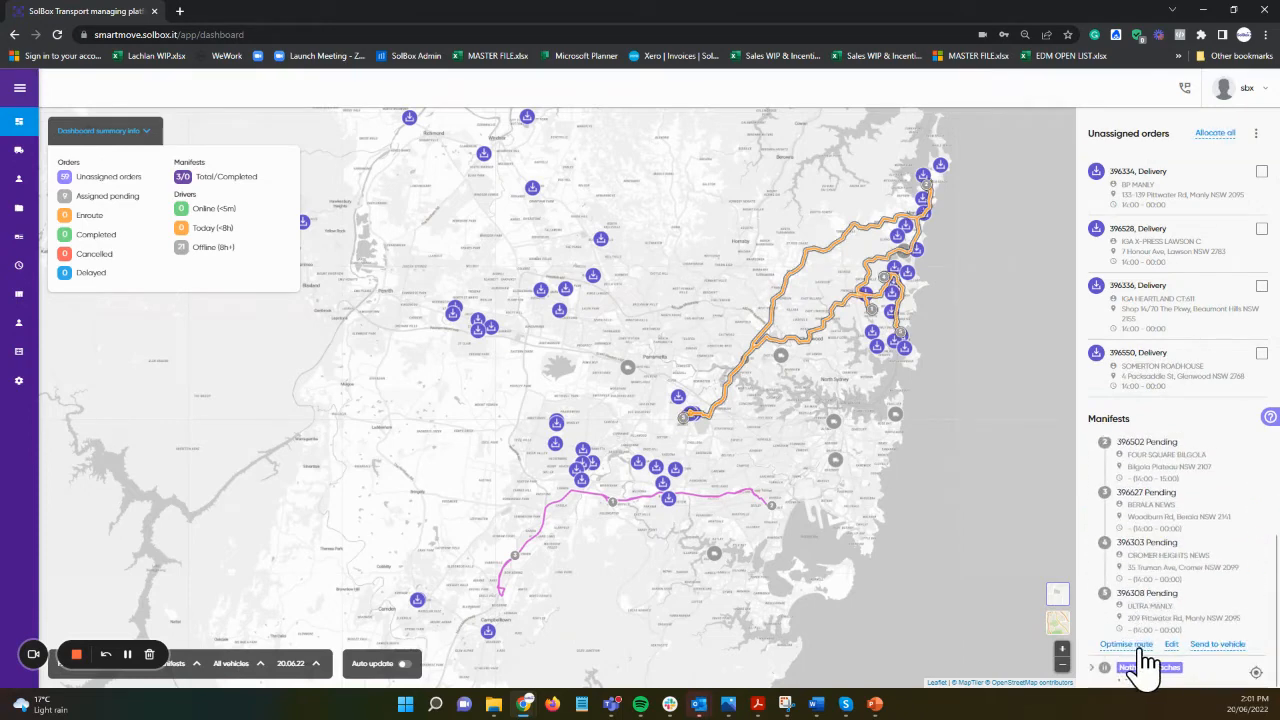
Step: Select several unassigned orders on the map for a new manifest
scroll(1135, 522, "up", 3)
left_click(1143, 528)
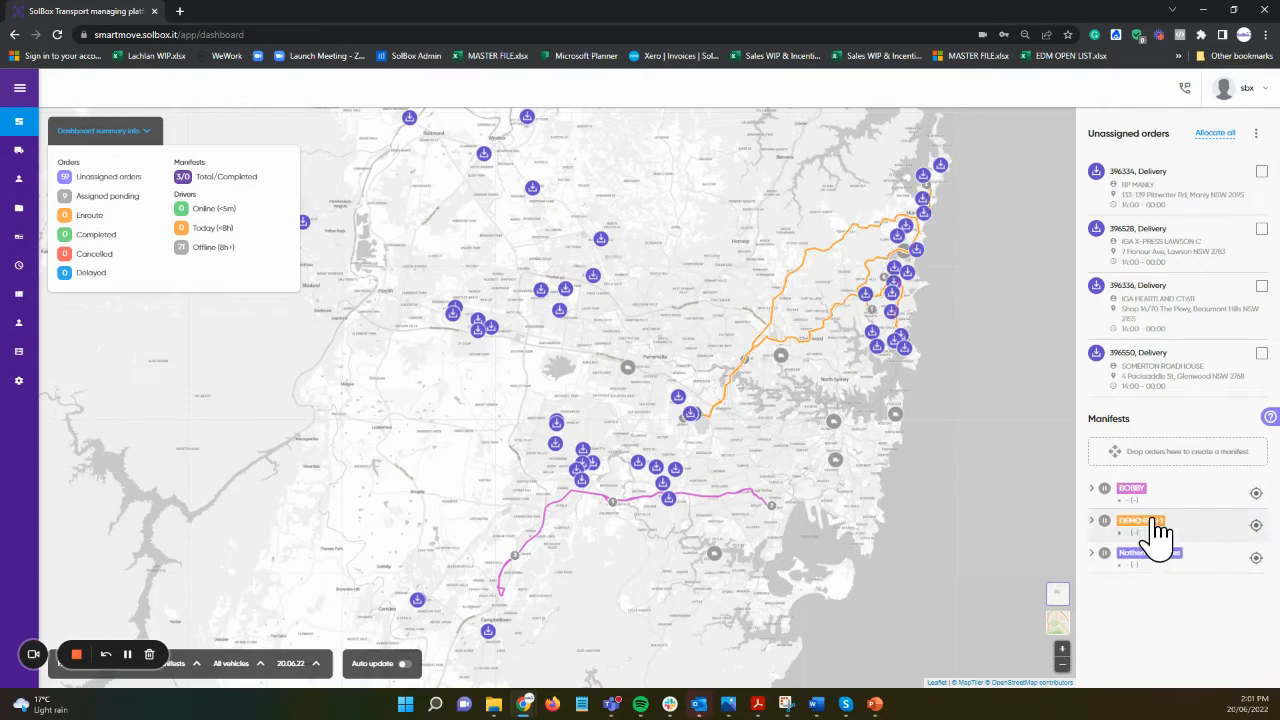
mouse_move(559, 314)
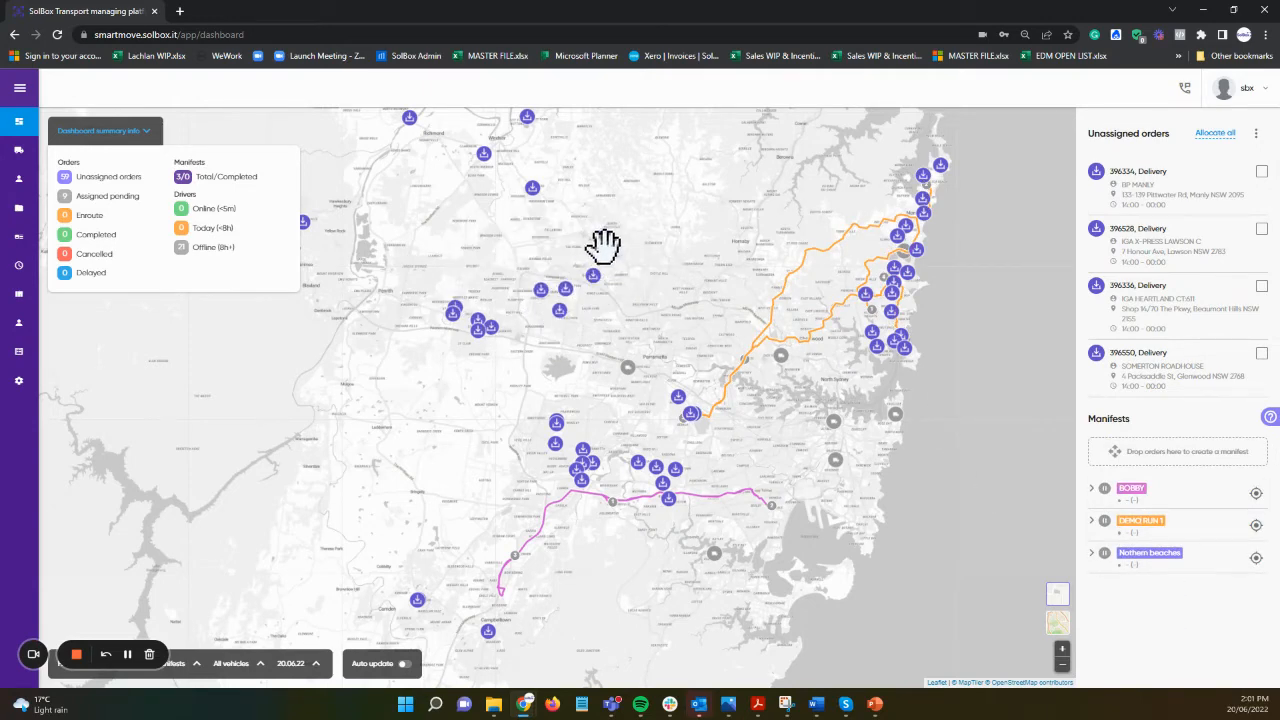
left_click(577, 296)
left_click(560, 314)
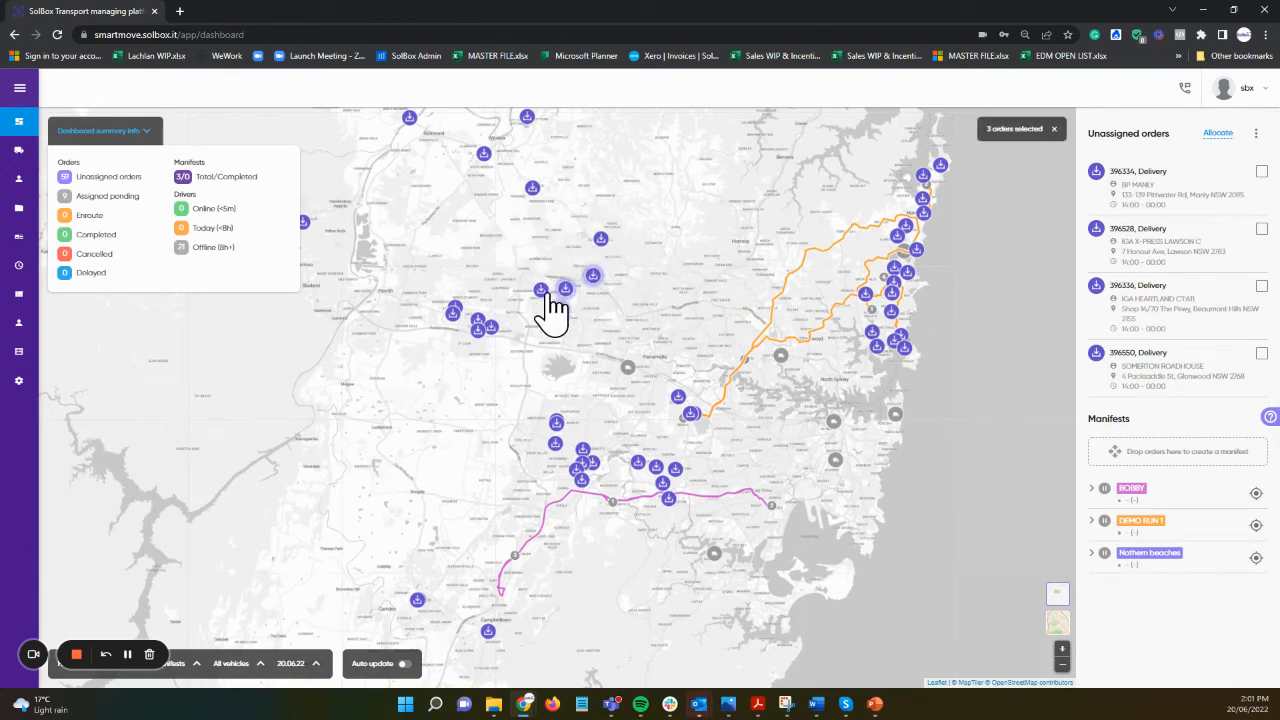
left_click(542, 293)
left_click(601, 244)
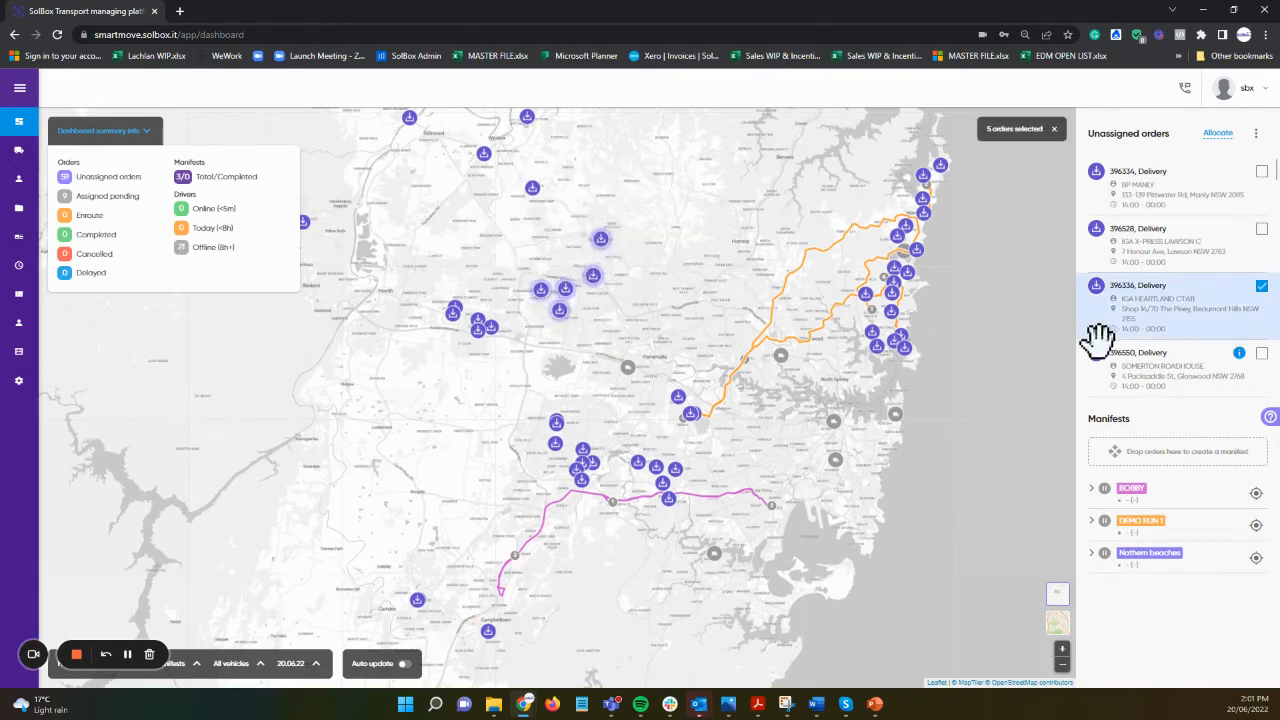
Step: Create manifest RUN 2 from the selected orders with a driver and vehicle, and save it
left_click_drag(1100, 337, 1143, 462)
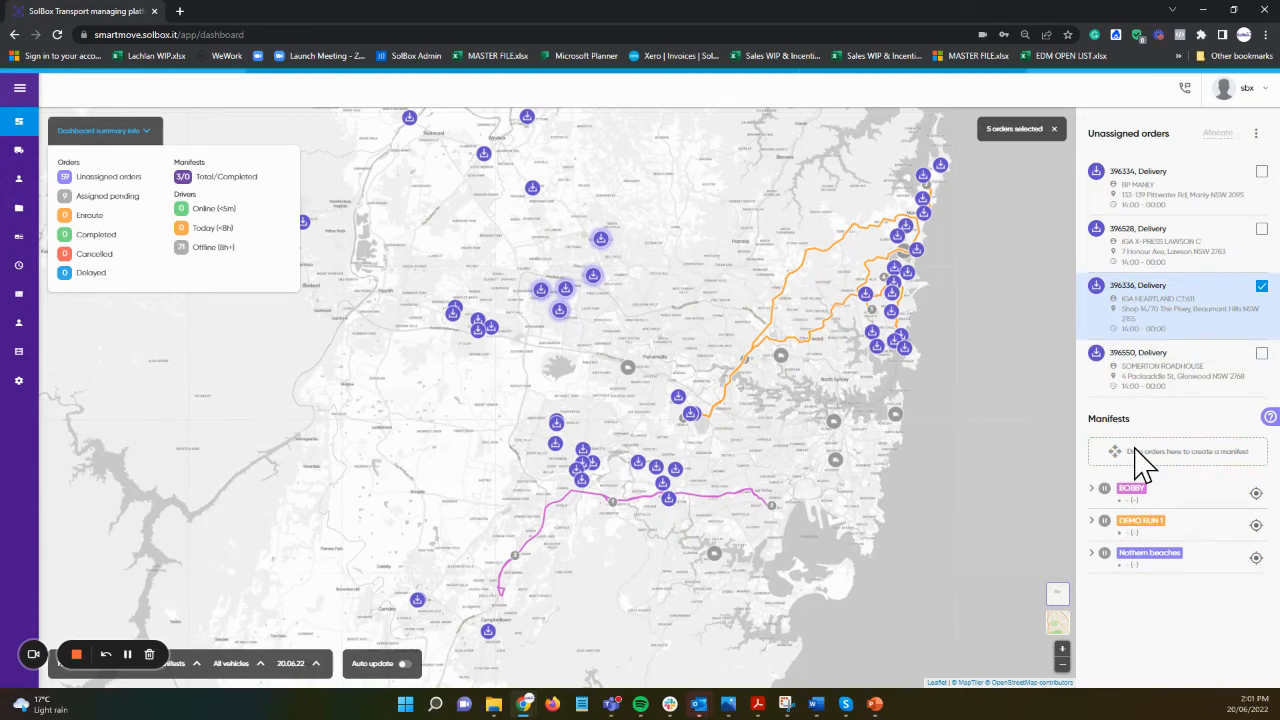
type("RUN 2")
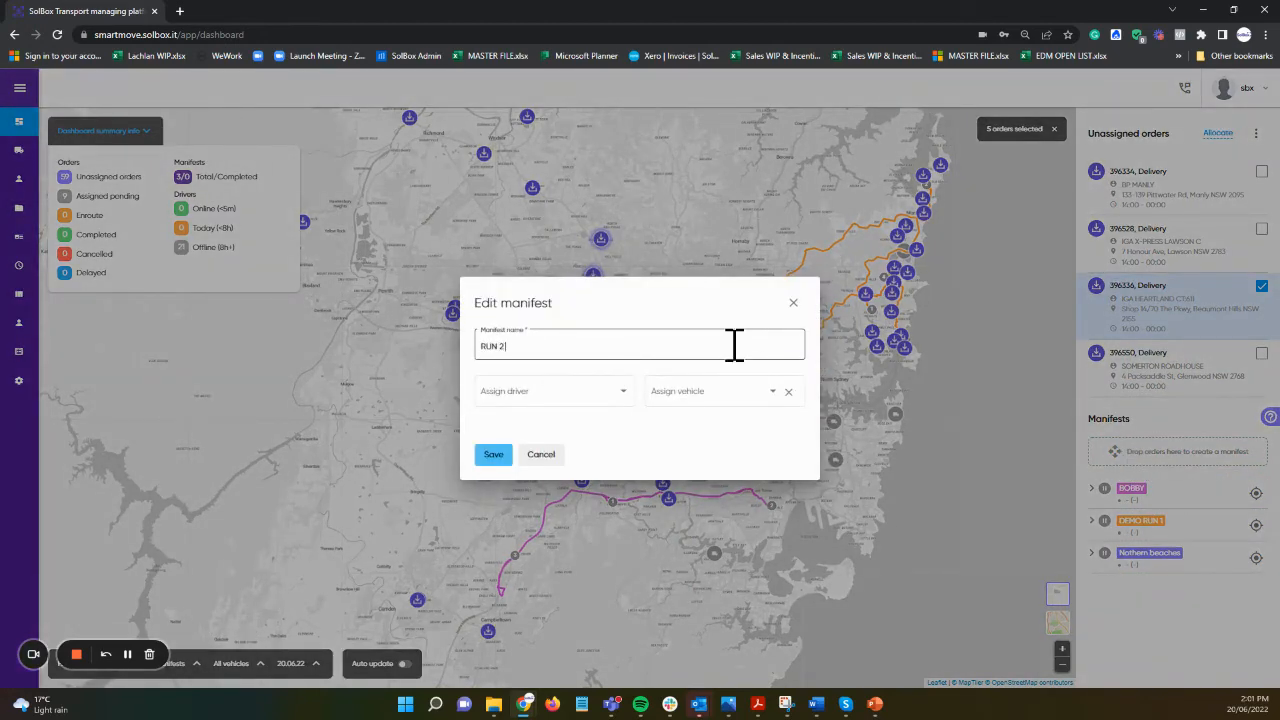
left_click(490, 392)
left_click(510, 395)
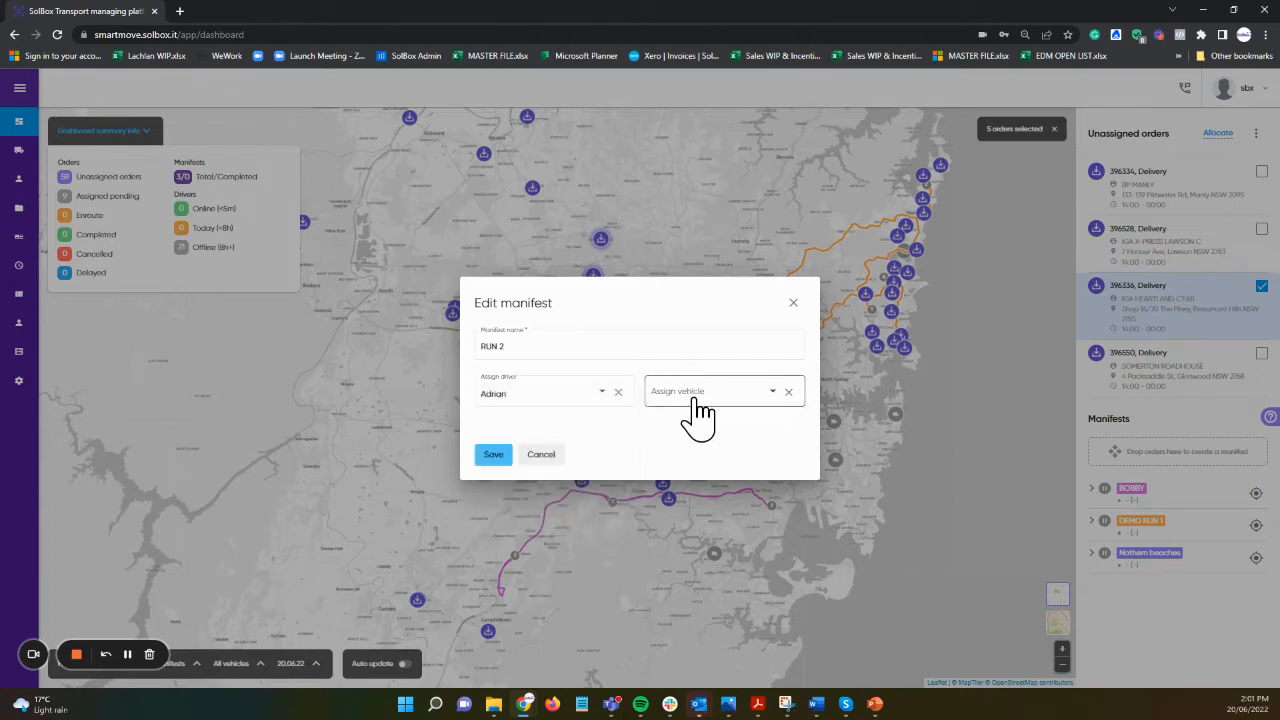
left_click(694, 402)
left_click(697, 418)
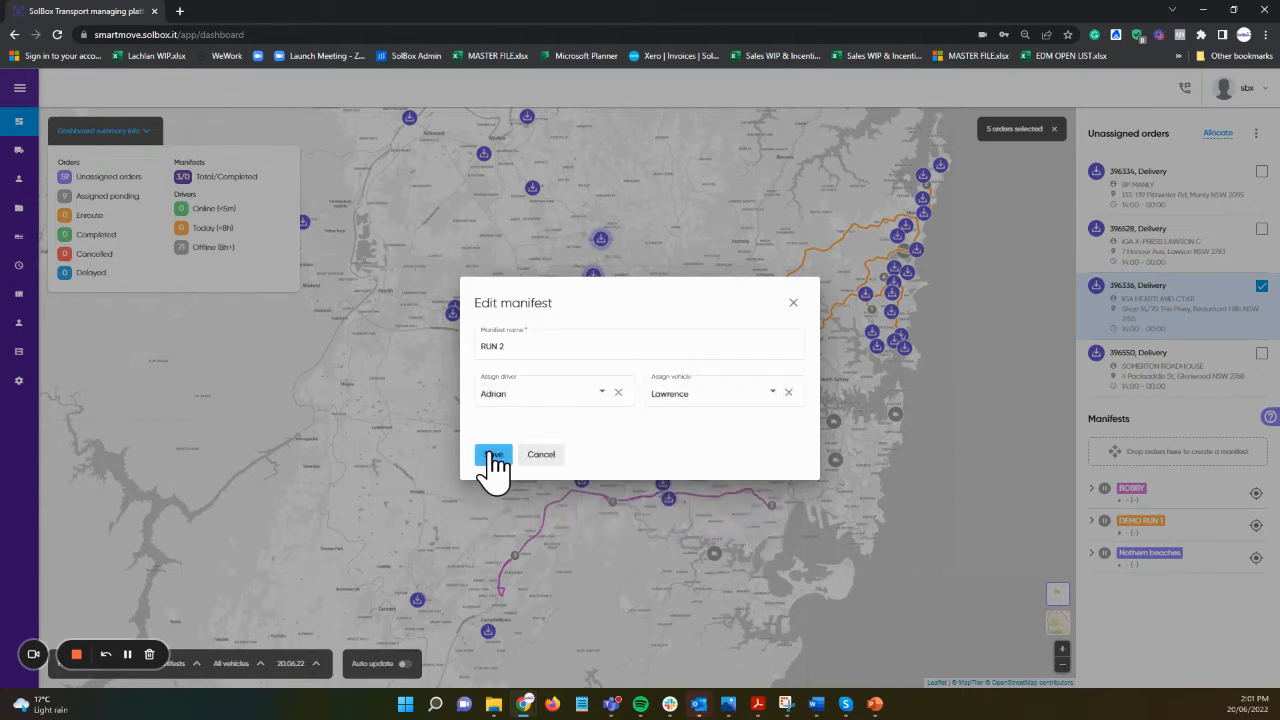
left_click(492, 455)
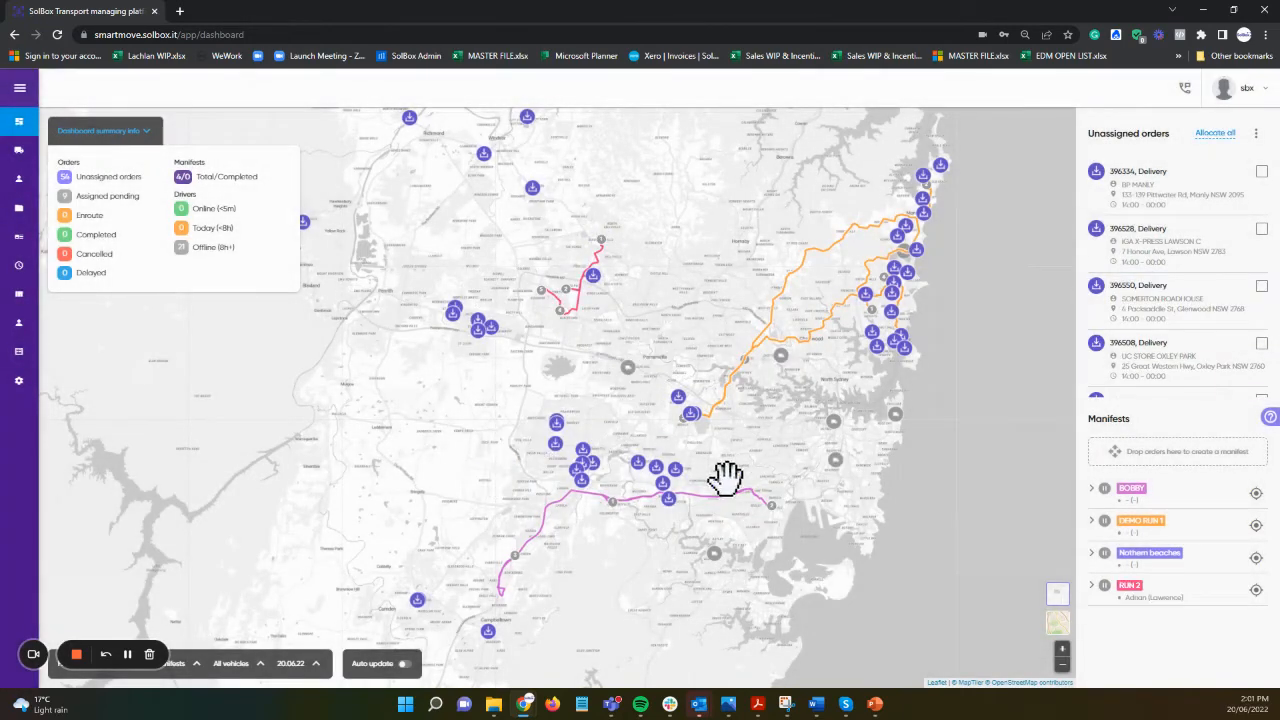
Step: Review manifest 70284 (RUN 2) in the Manifests list, then go to the Orders list
mouse_move(836, 430)
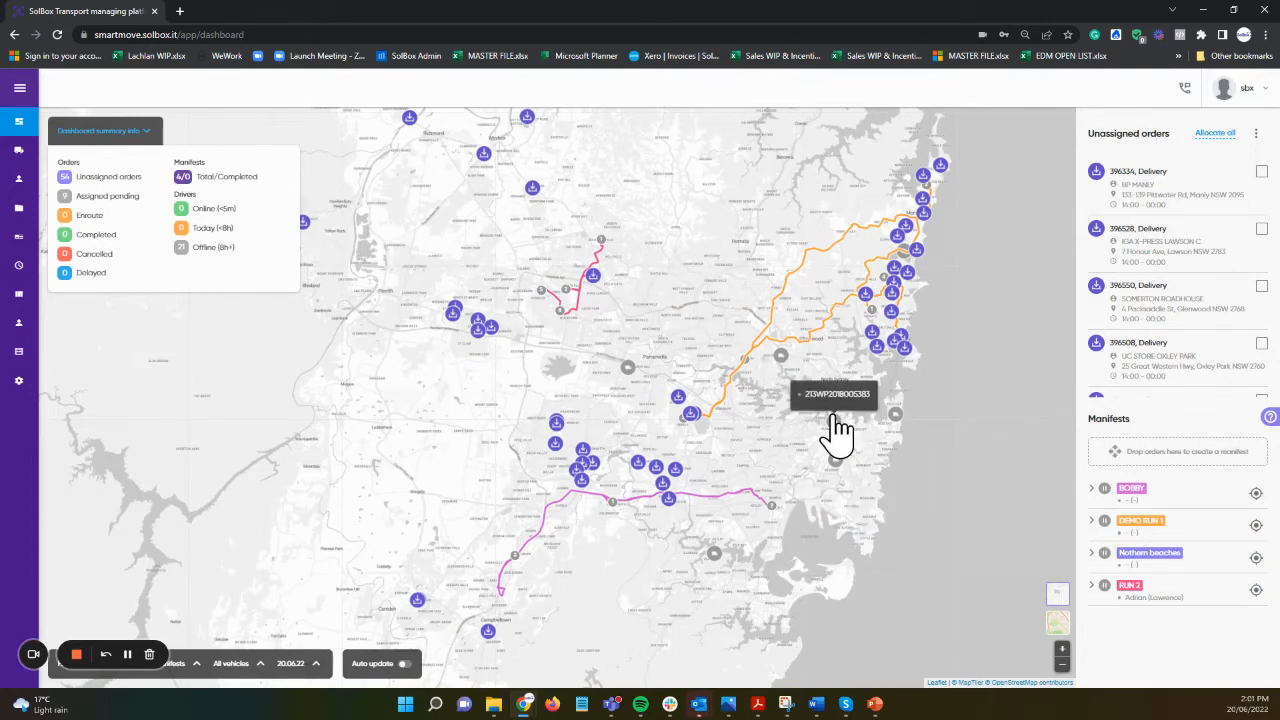
left_click(22, 240)
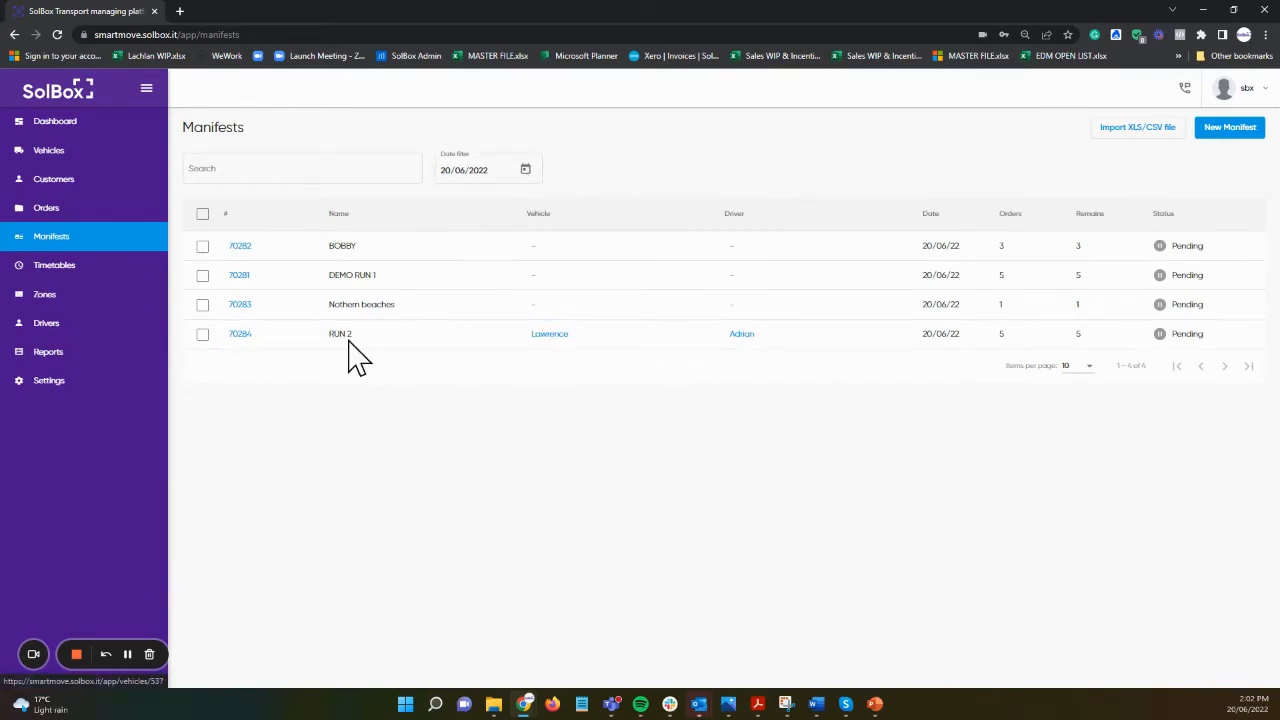
left_click(241, 336)
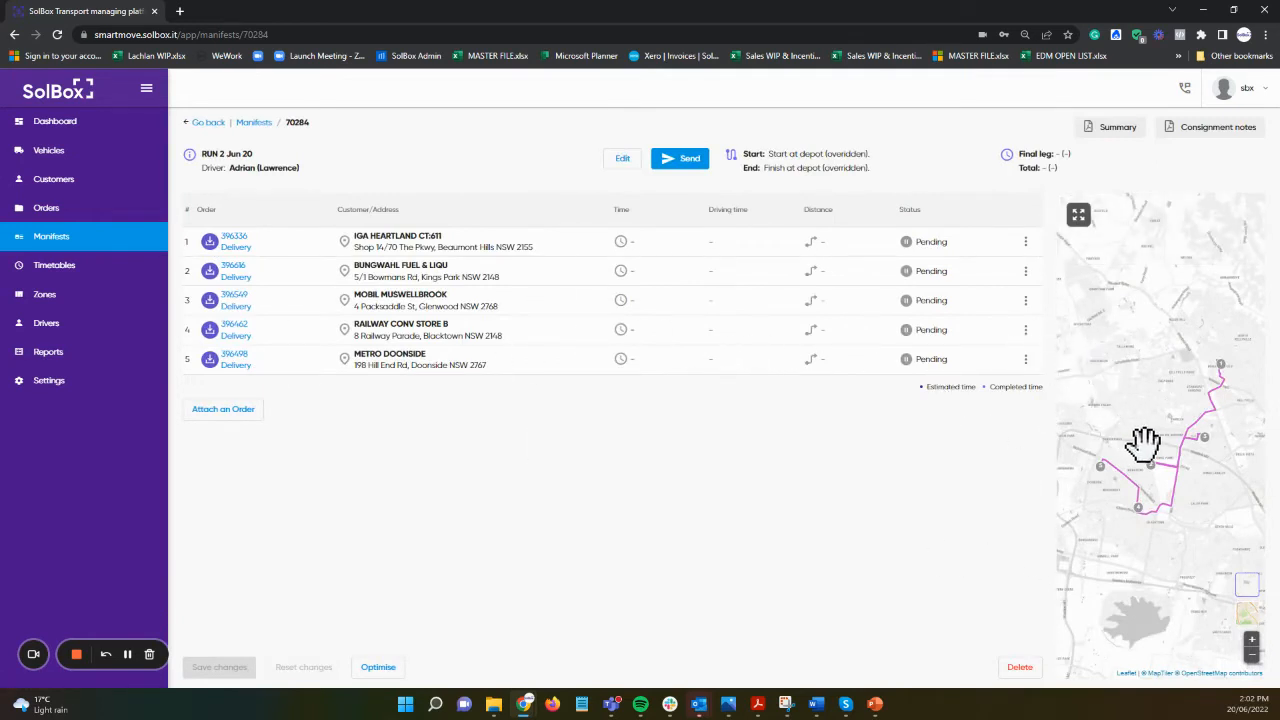
left_click(352, 667)
left_click(98, 218)
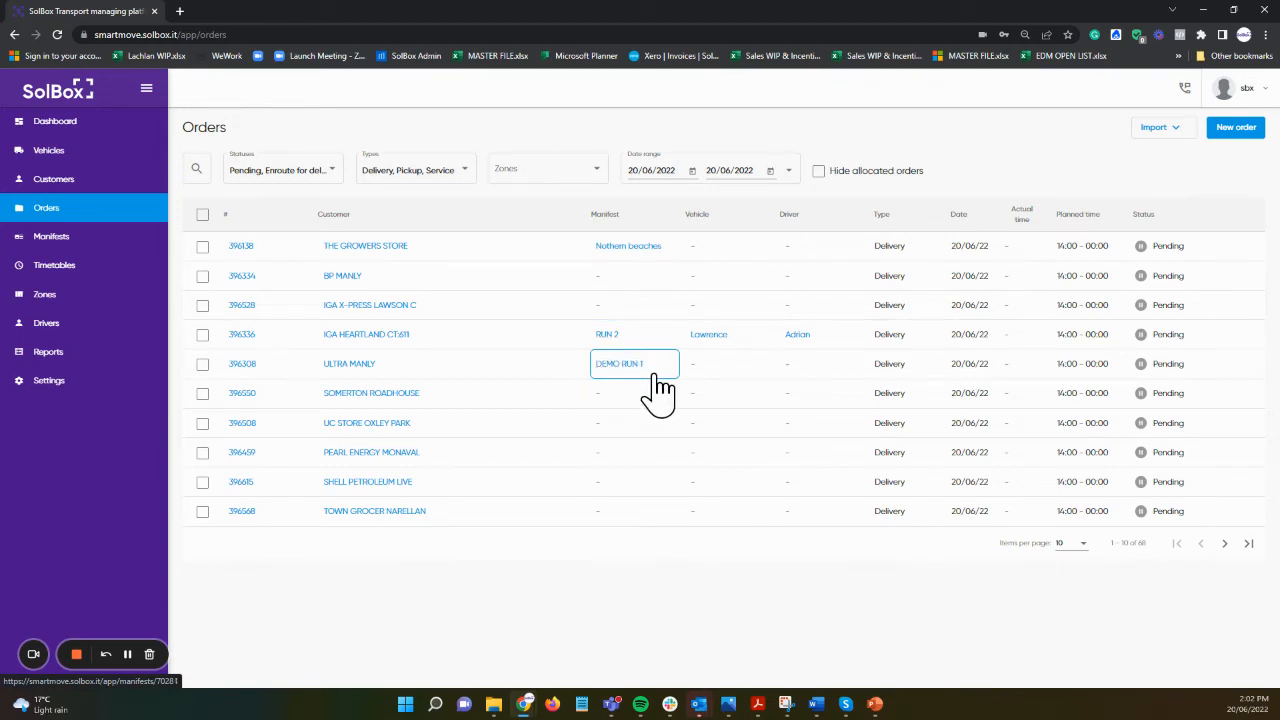
Step: Sort orders by manifest, trial and cancel a manifest allocation, then open the Allocation Wizard for all orders
left_click(628, 216)
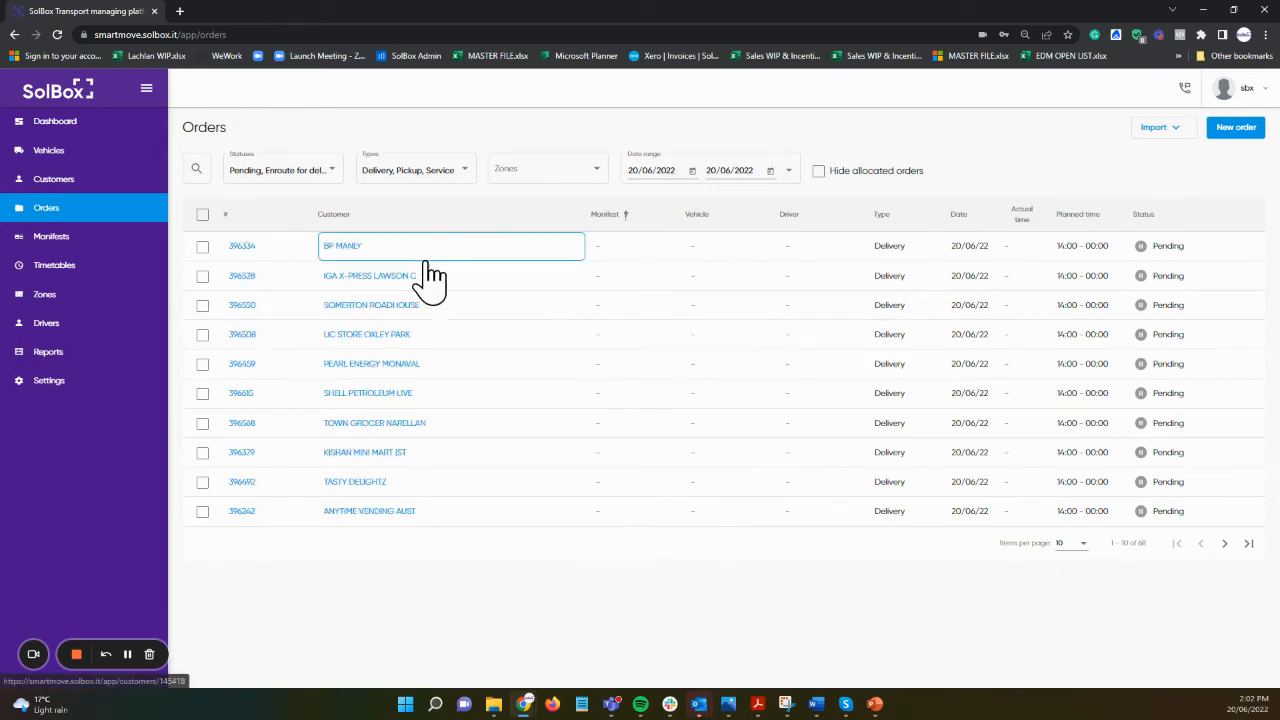
left_click(203, 246)
left_click(203, 307)
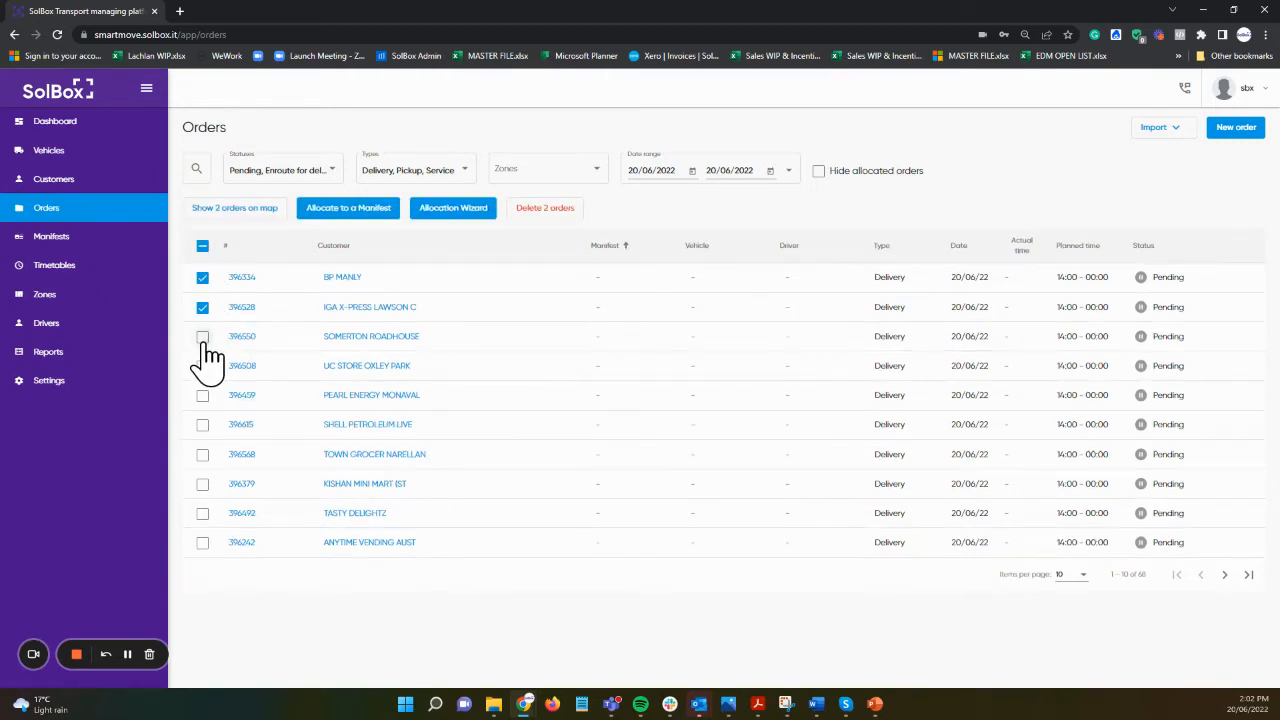
left_click(203, 337)
left_click(348, 208)
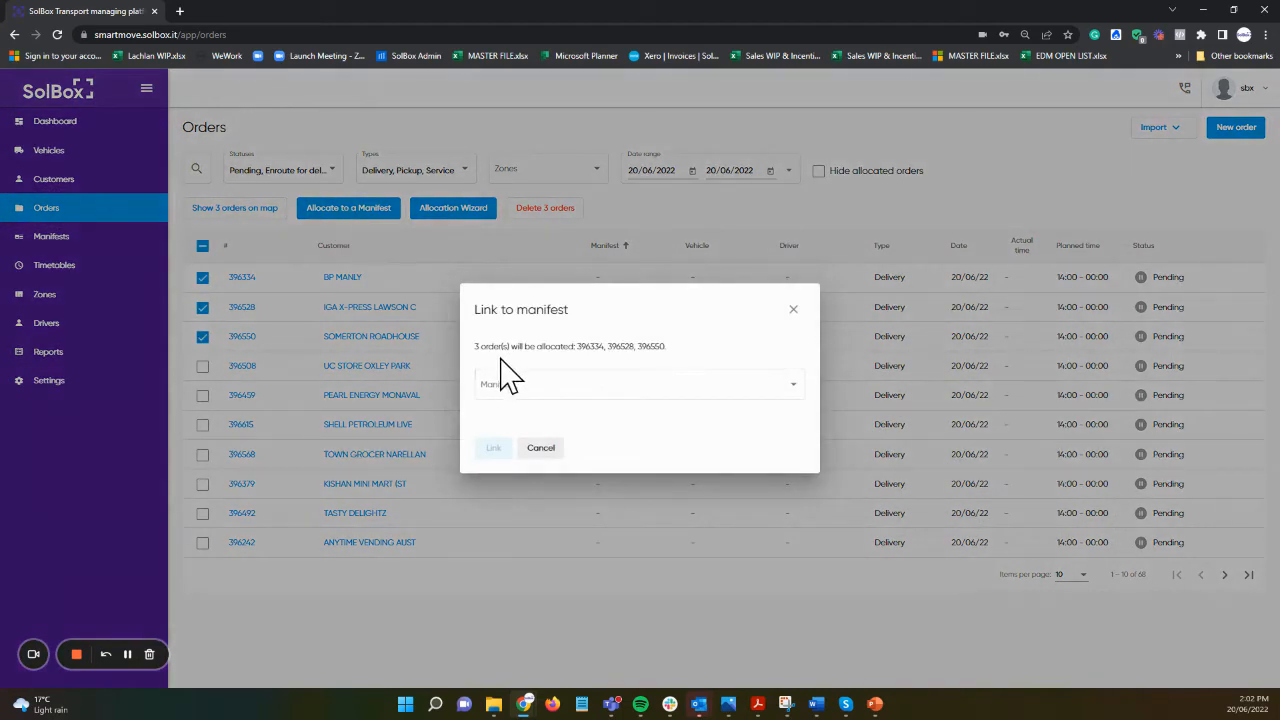
left_click(510, 380)
scroll(551, 495, "down", 5)
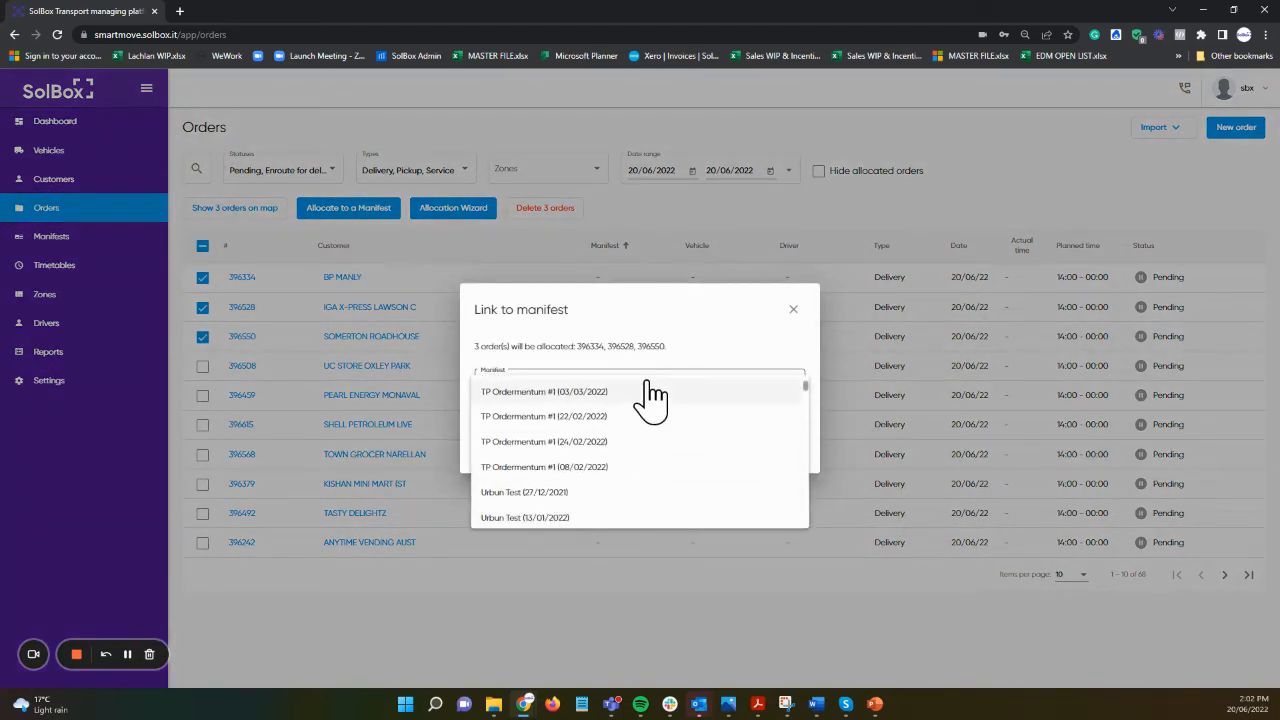
left_click(573, 341)
left_click(541, 449)
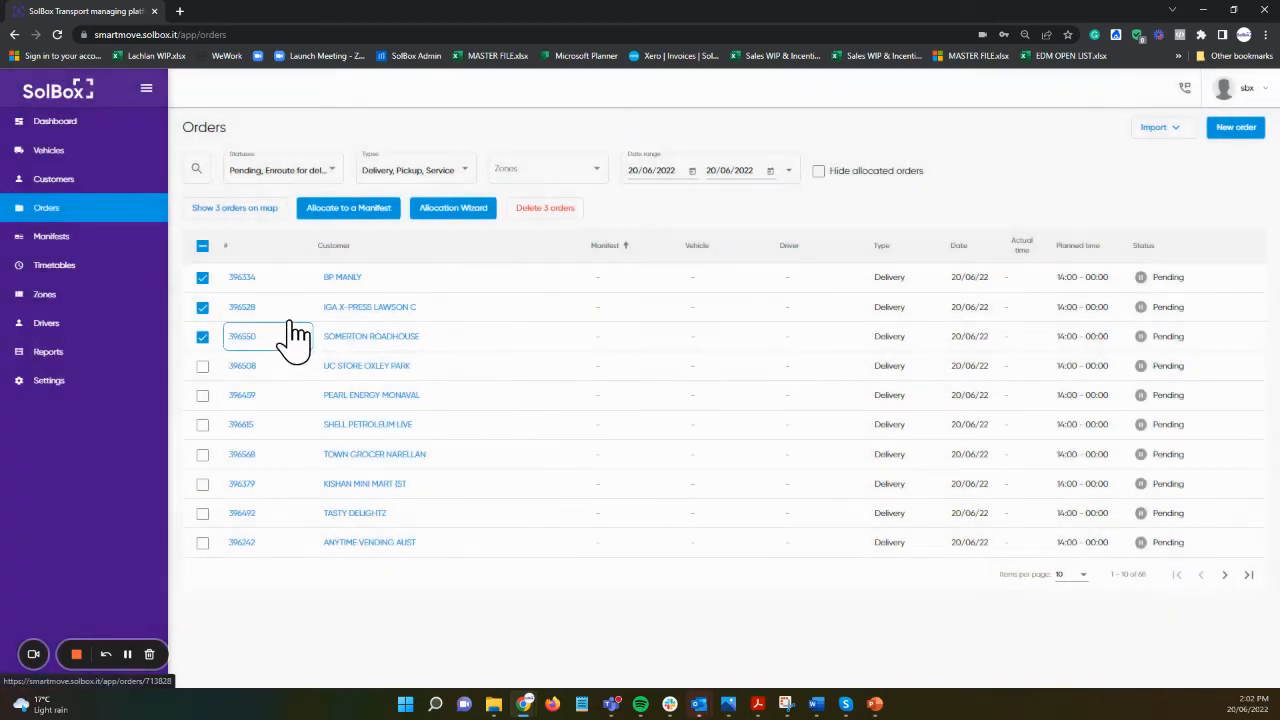
left_click(203, 246)
left_click(466, 212)
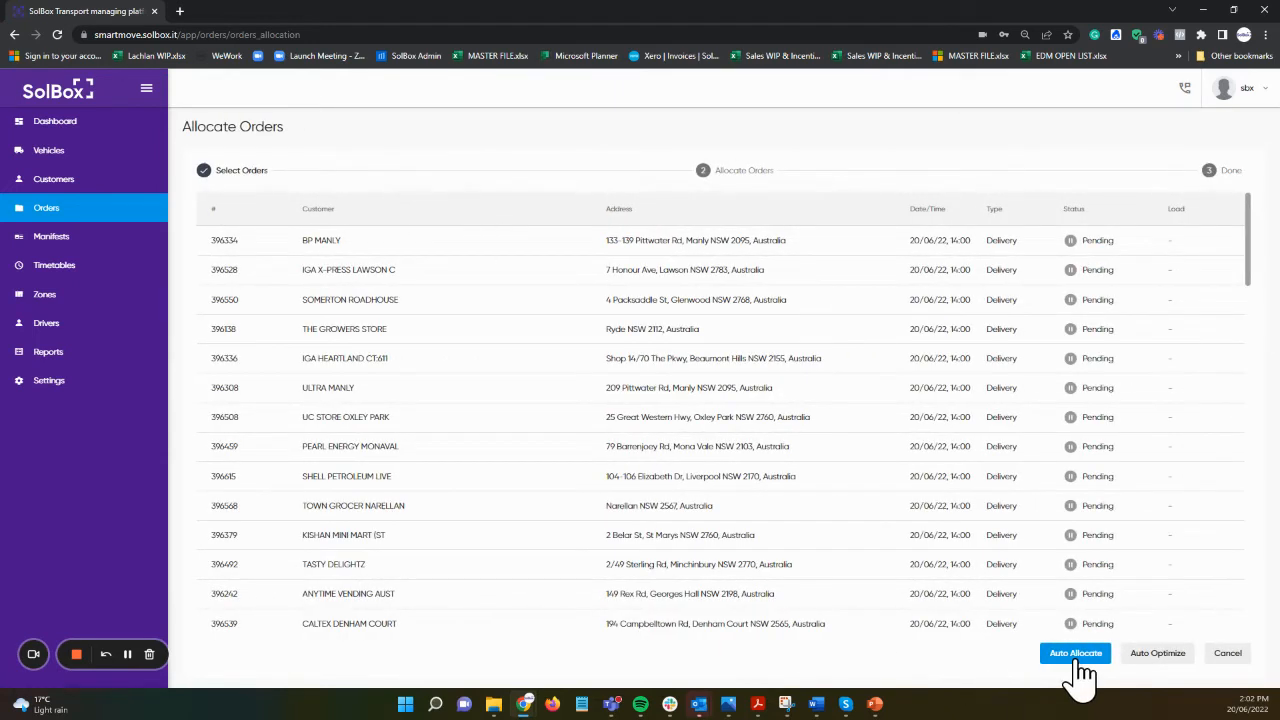
Step: Put orders 396528, THE GROWERS STORE and UC STORE OXLEY PARK into Run #1
left_click(1145, 660)
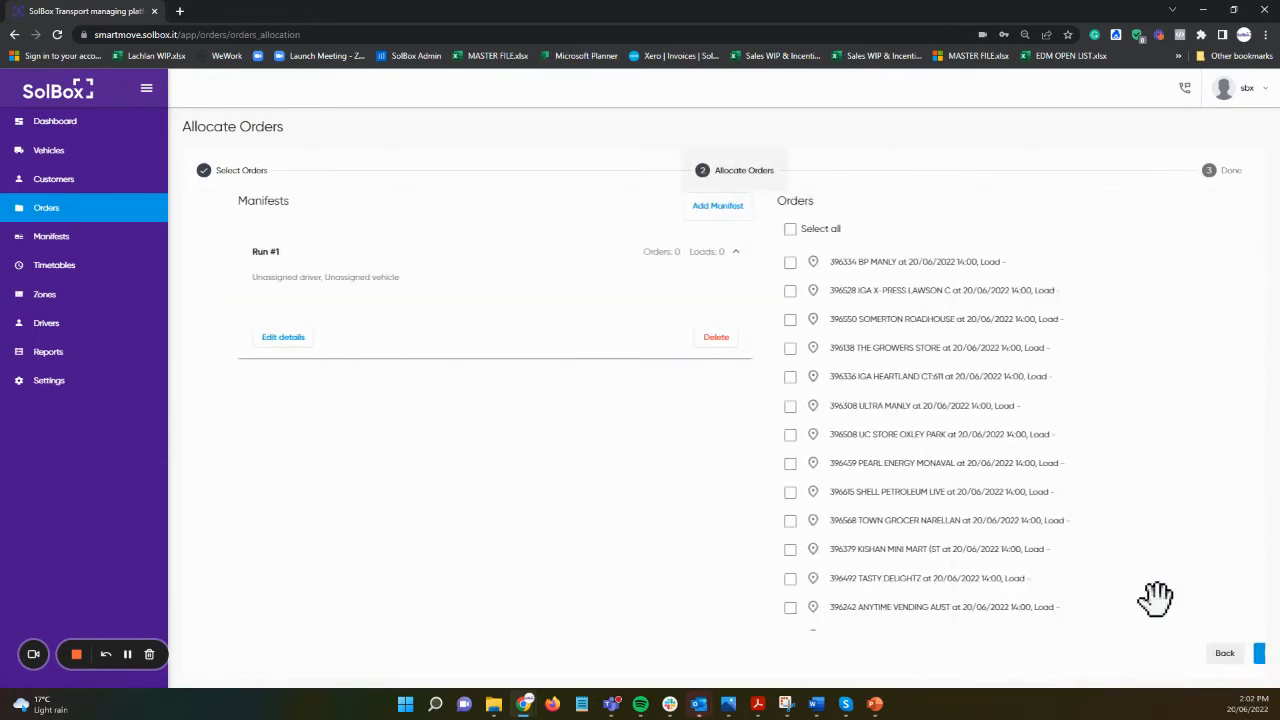
left_click_drag(804, 292, 318, 268)
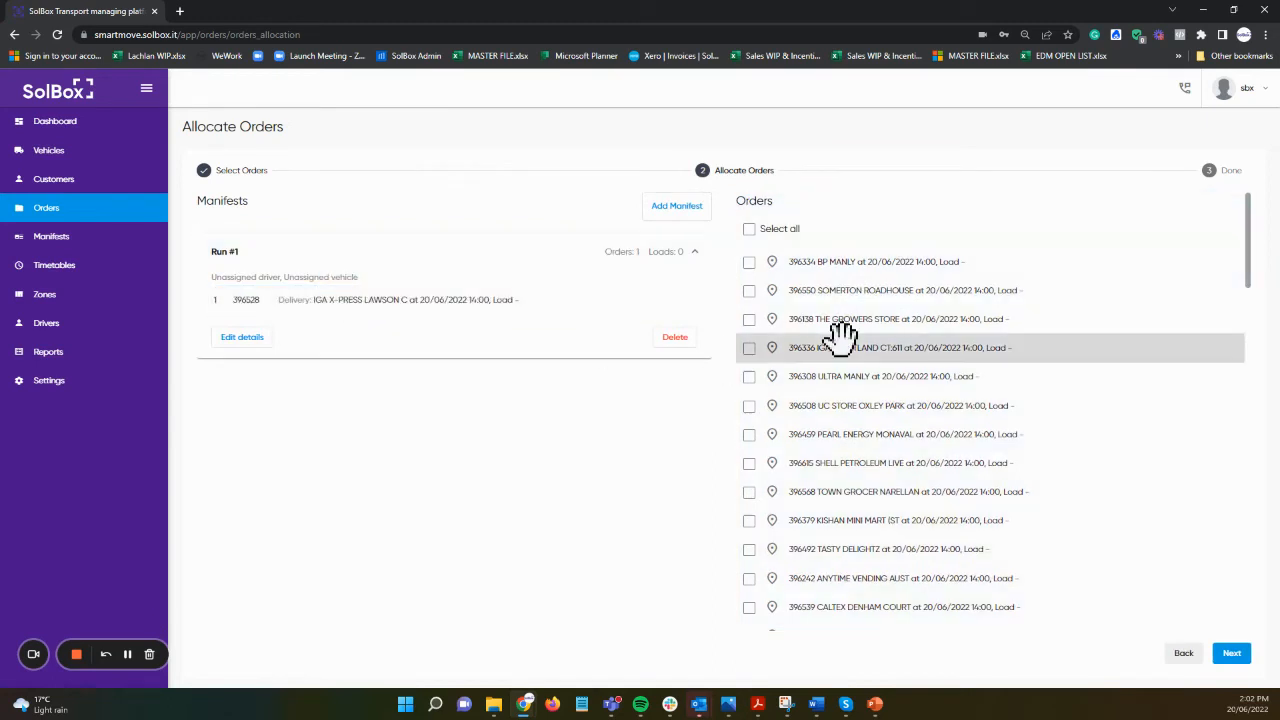
left_click_drag(840, 322, 516, 345)
left_click_drag(860, 377, 350, 316)
Step: Add manifest Run #2 holding TOWN GROCER NARELLAN, SHELL PETROLEUM LIVE and KISHAN MINI MART
left_click(677, 205)
left_click_drag(943, 430, 345, 512)
left_click_drag(900, 406, 285, 484)
left_click_drag(1000, 403, 345, 480)
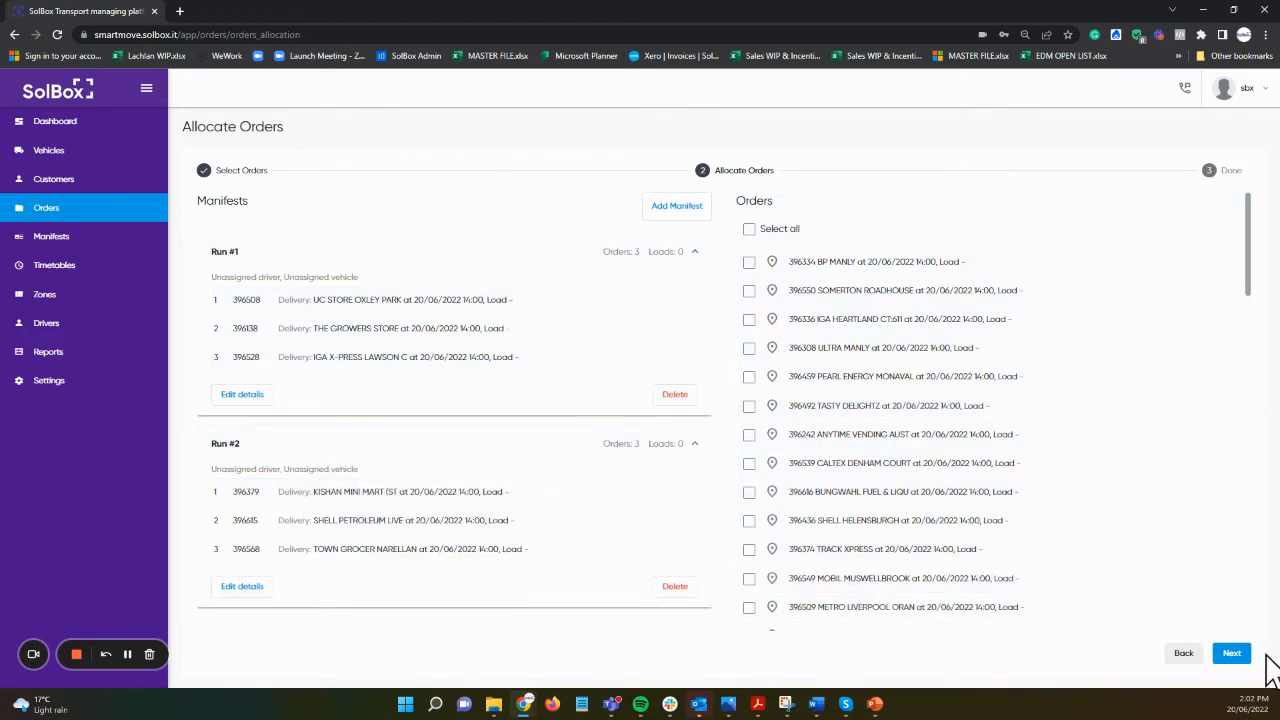
Step: Preview the Run #2 route on the map, then submit the orders as manifests
left_click(1234, 654)
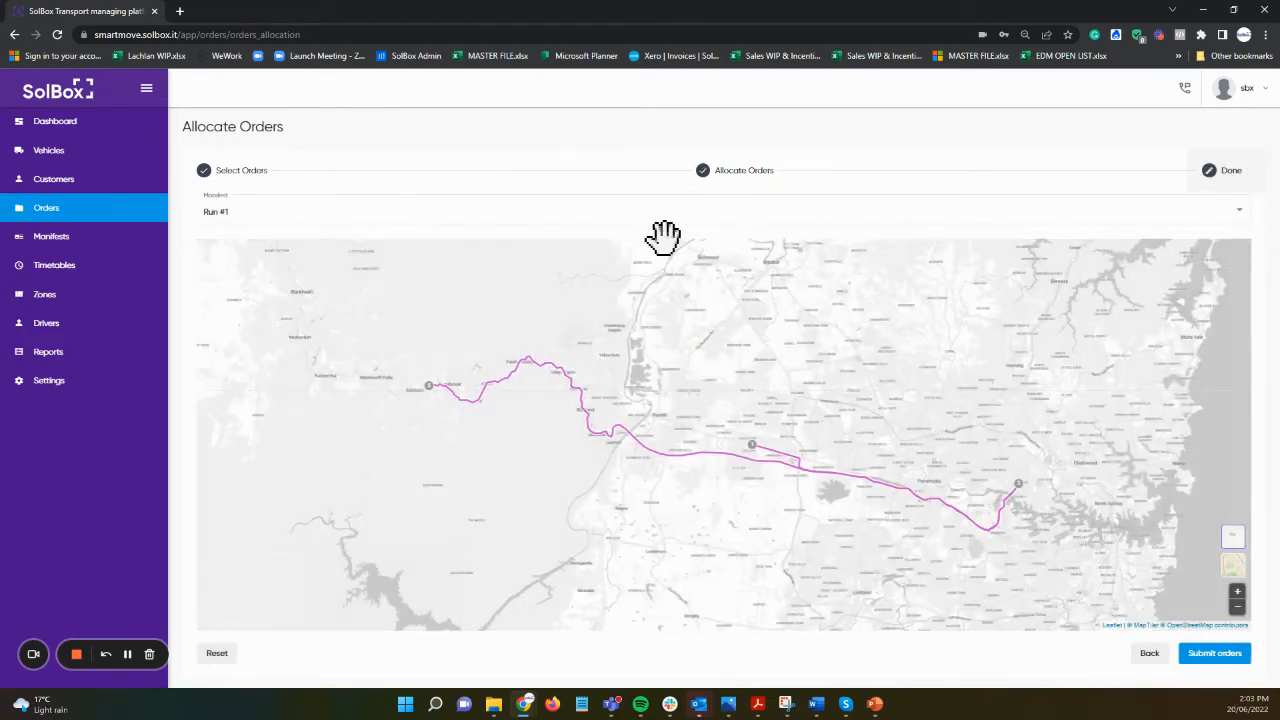
left_click(540, 215)
left_click(345, 238)
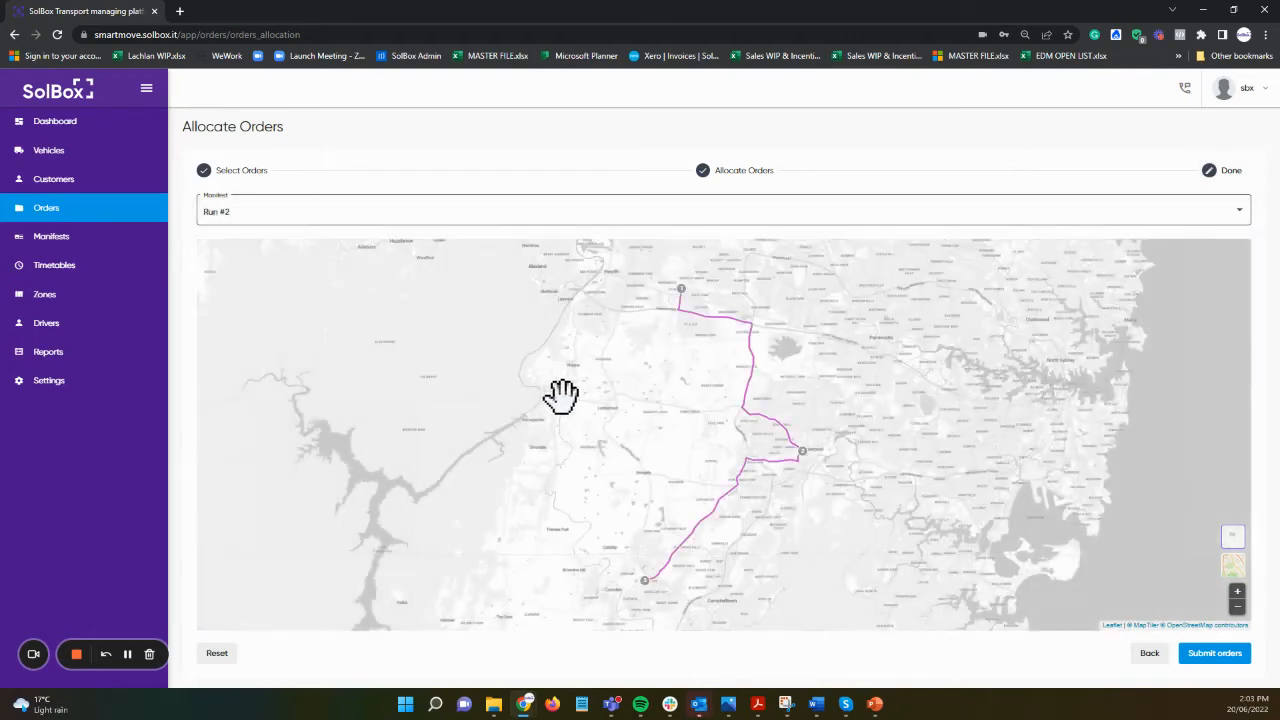
left_click(1236, 660)
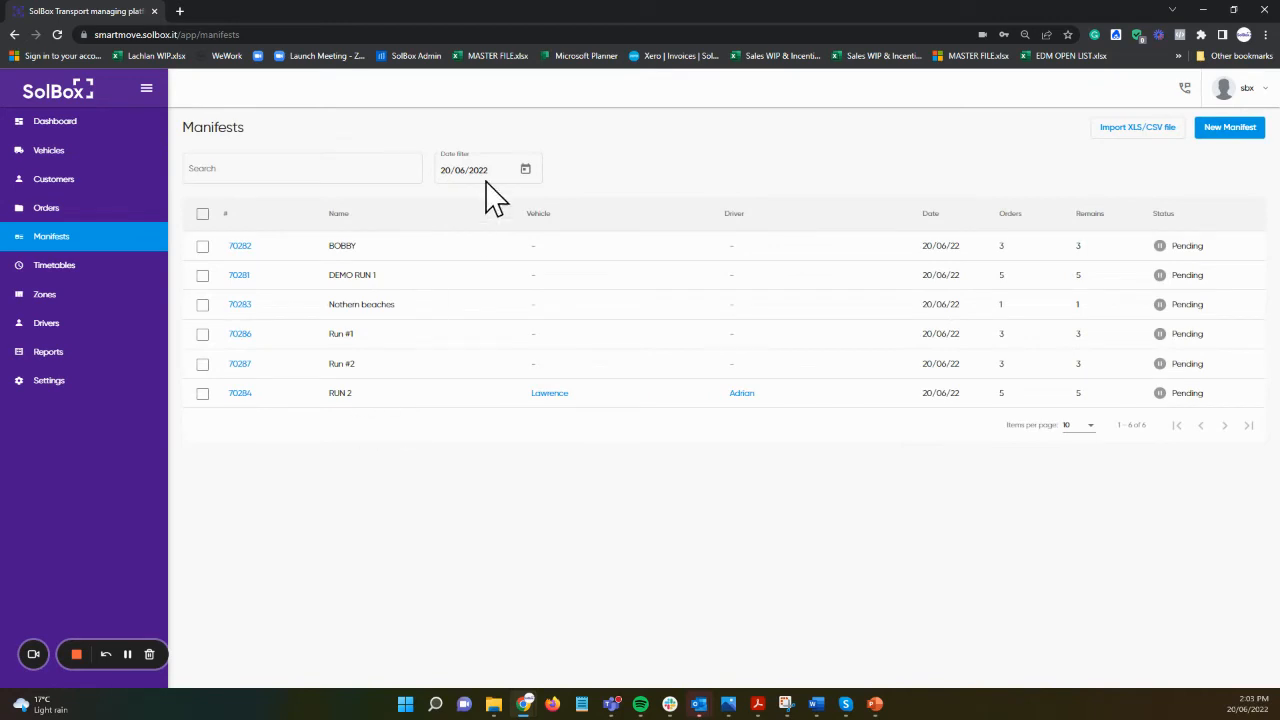
left_click(35, 128)
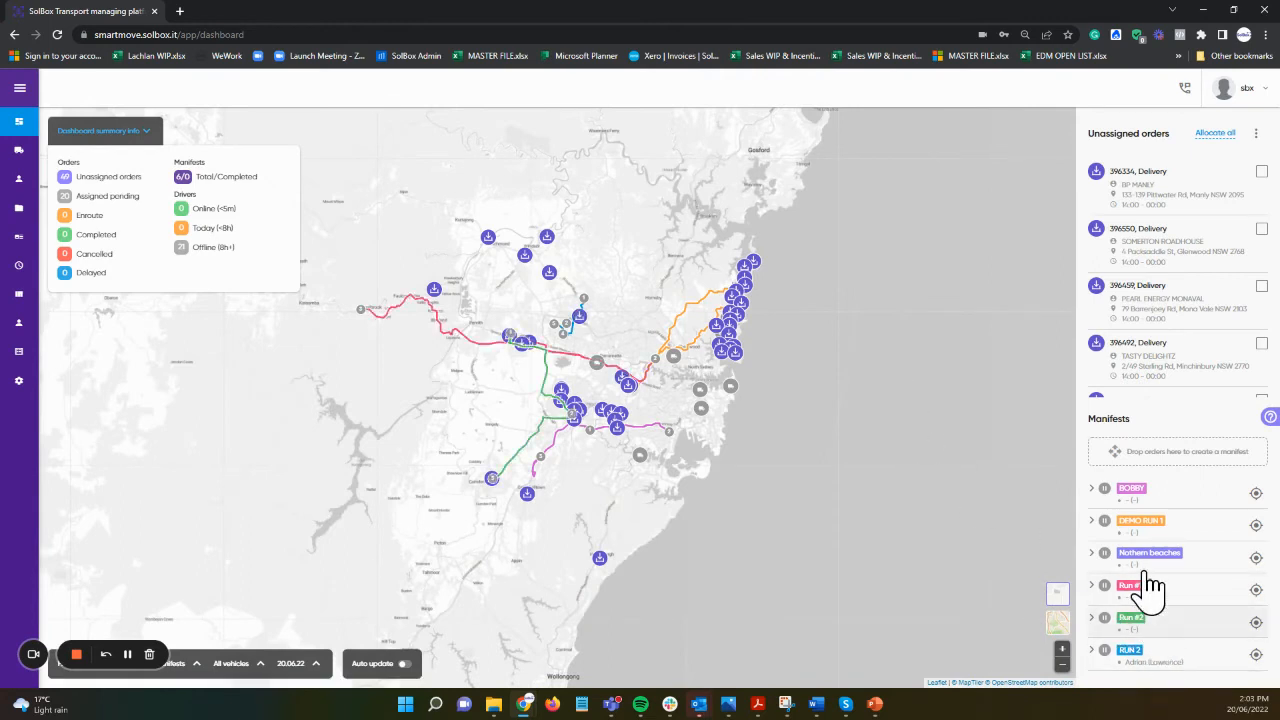
scroll(1163, 304, "down", 5)
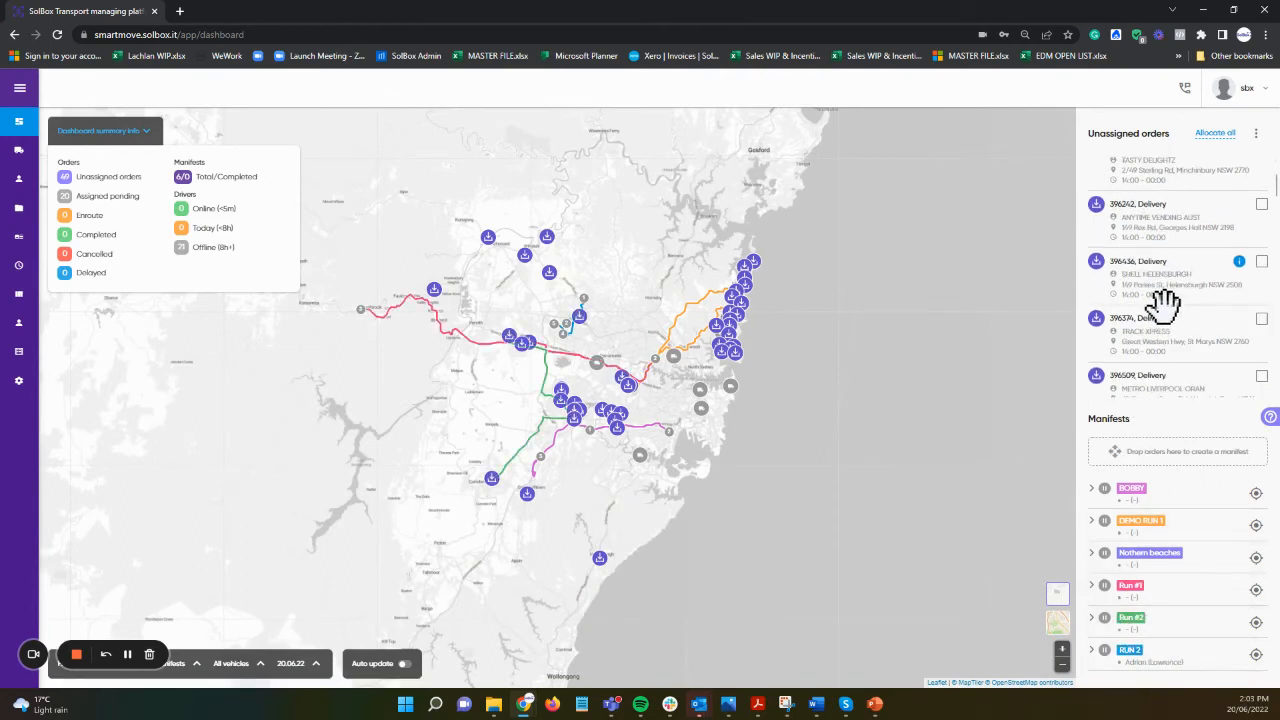
scroll(1164, 314, "up", 5)
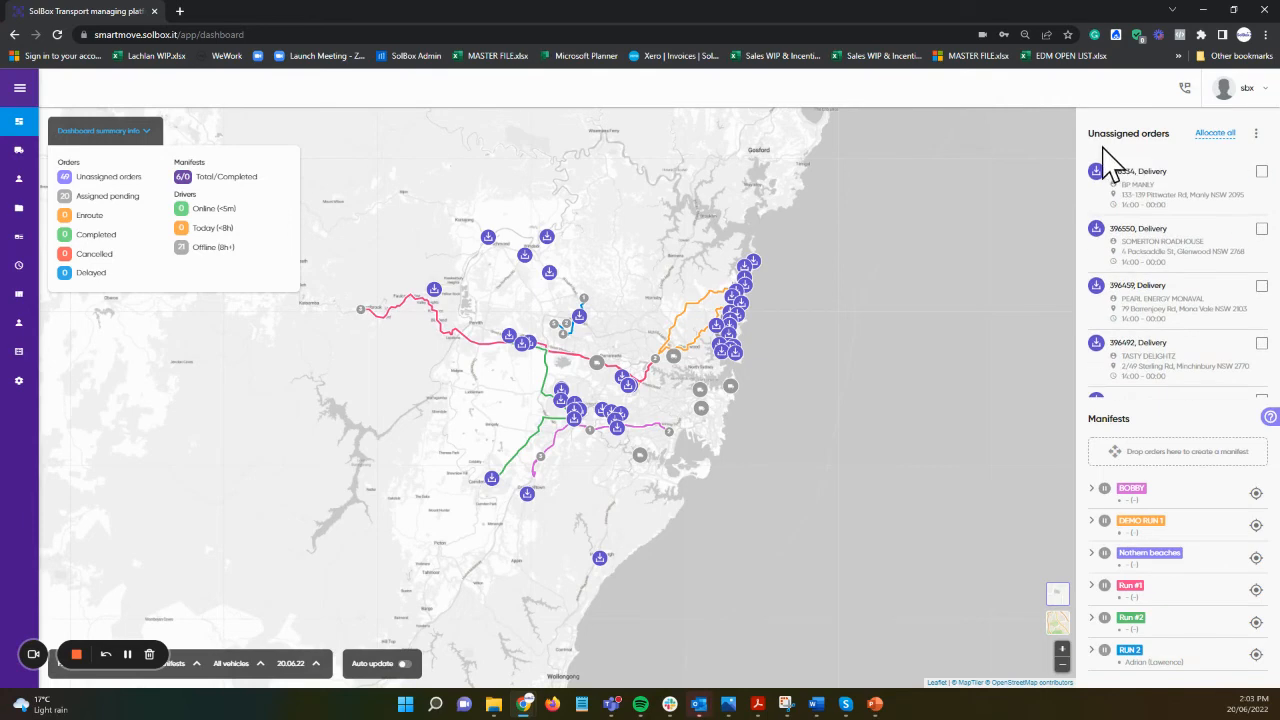
scroll(646, 382, "up", 2)
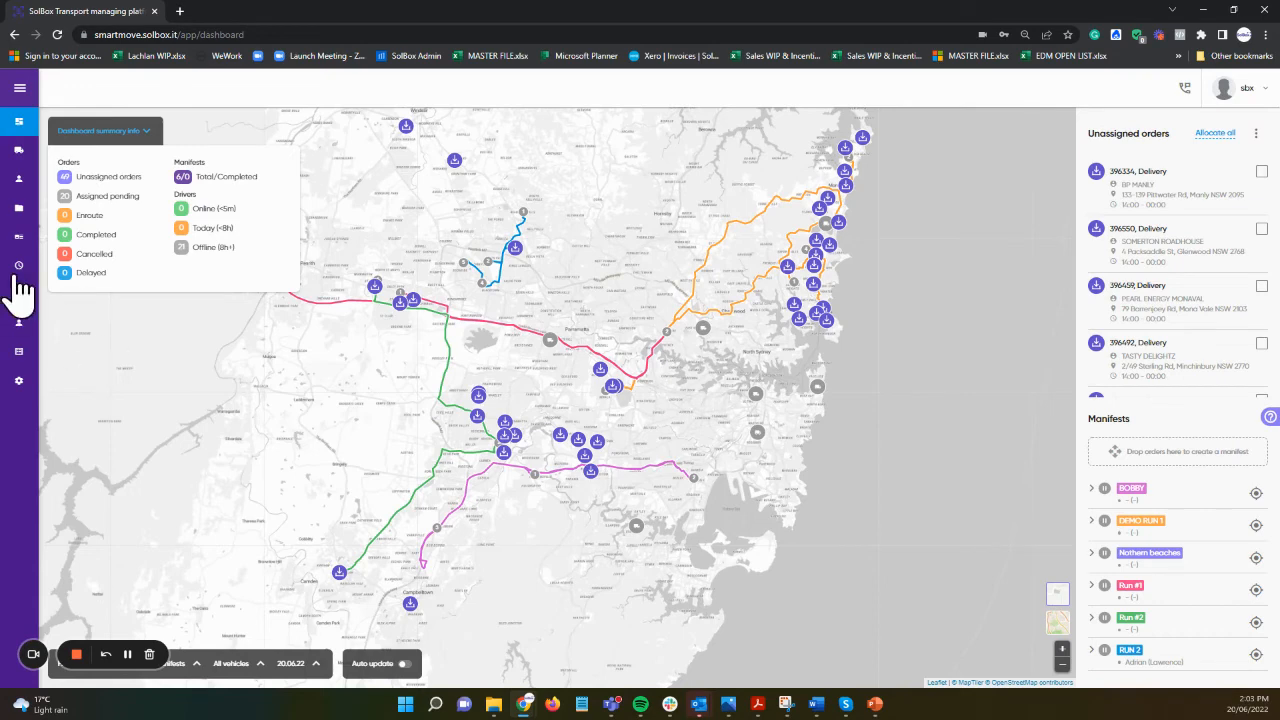
left_click(24, 238)
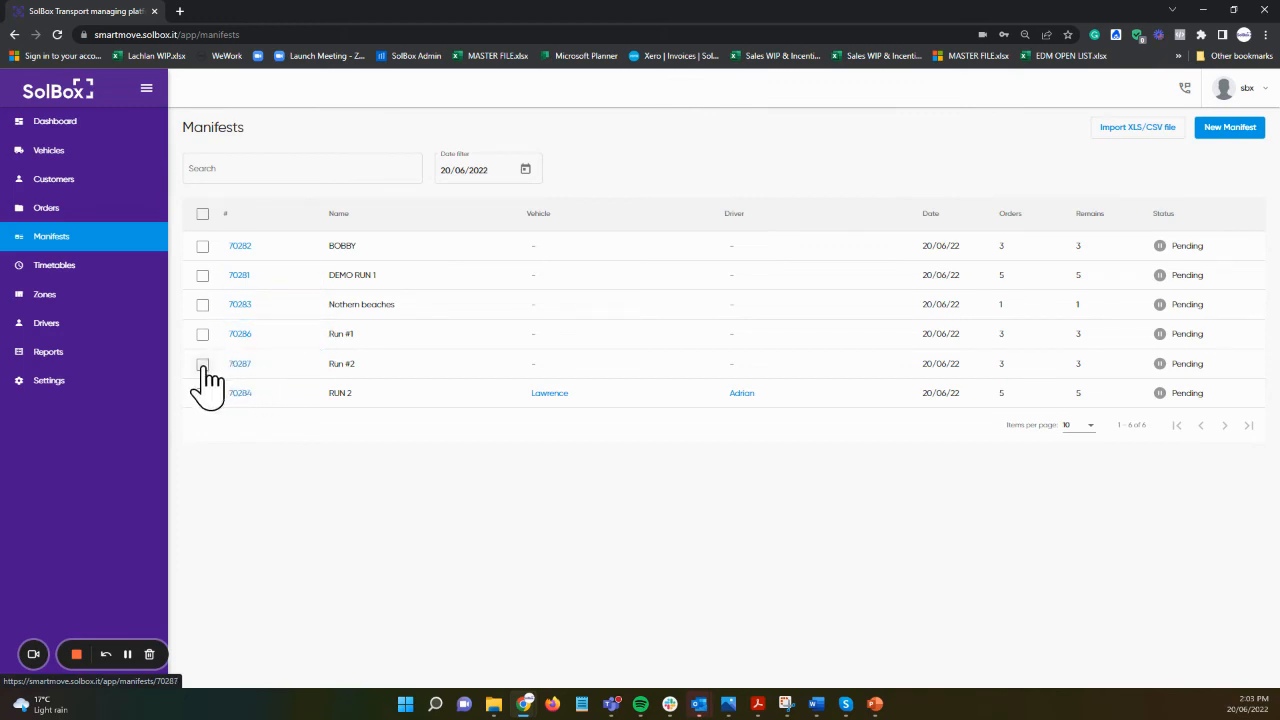
Step: Edit manifest 70287 (Run #2) to assign a driver and vehicle tpop, and save
left_click(236, 364)
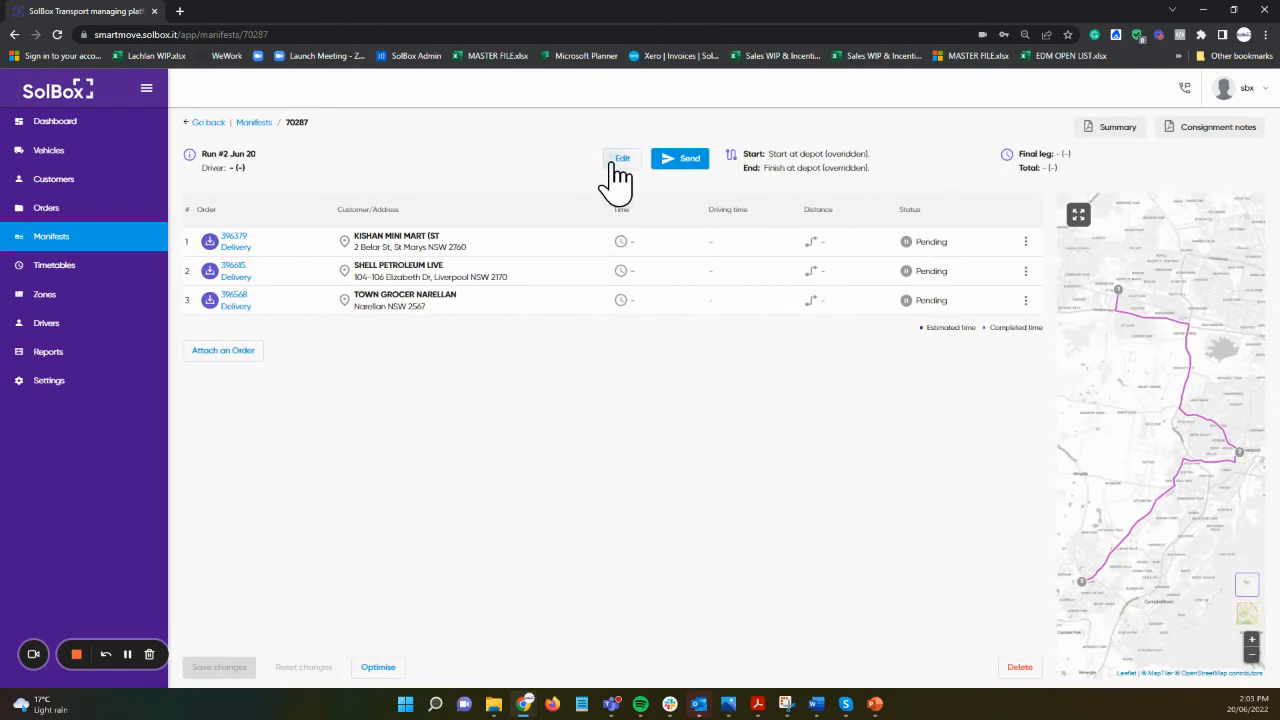
left_click(615, 162)
left_click(587, 393)
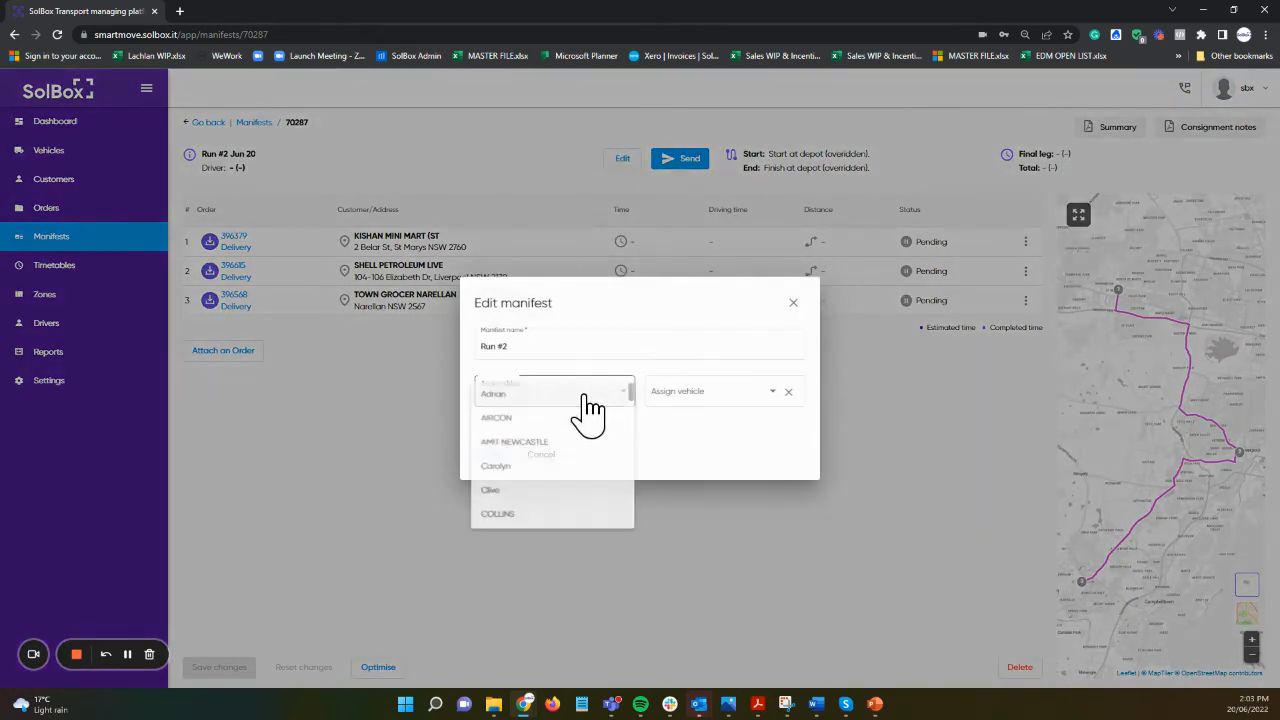
left_click(505, 466)
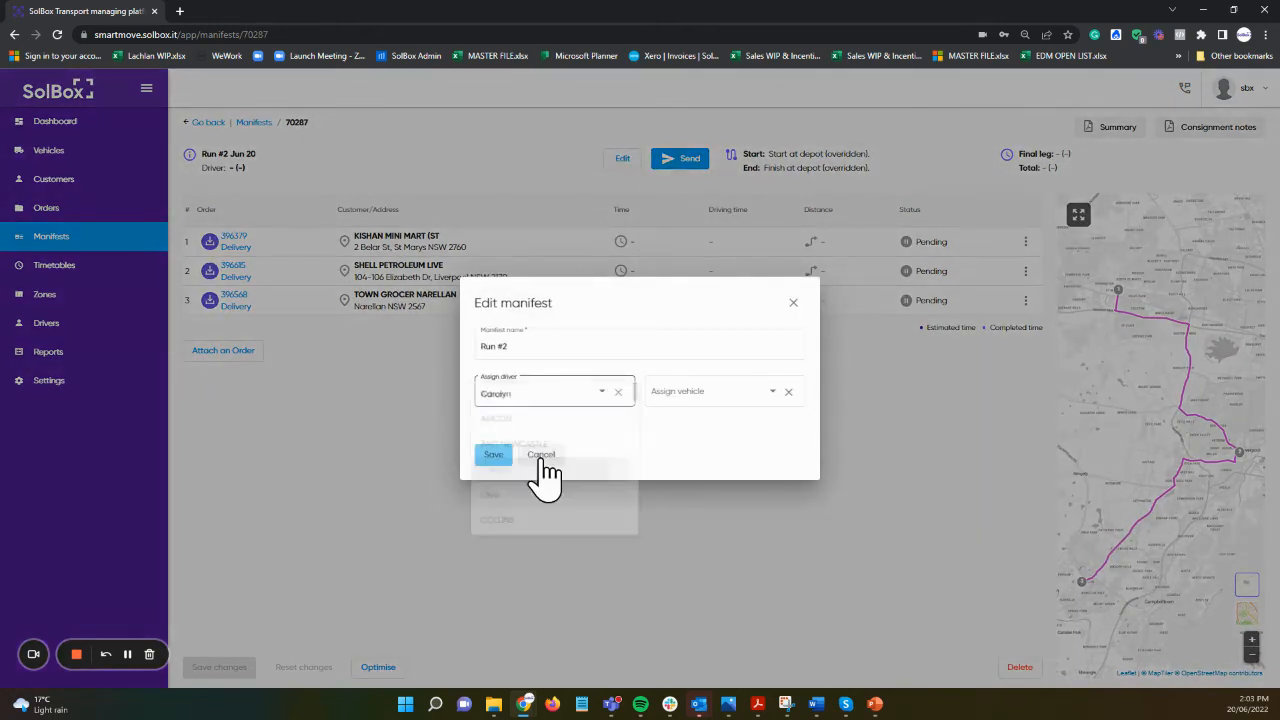
left_click(697, 405)
left_click(660, 423)
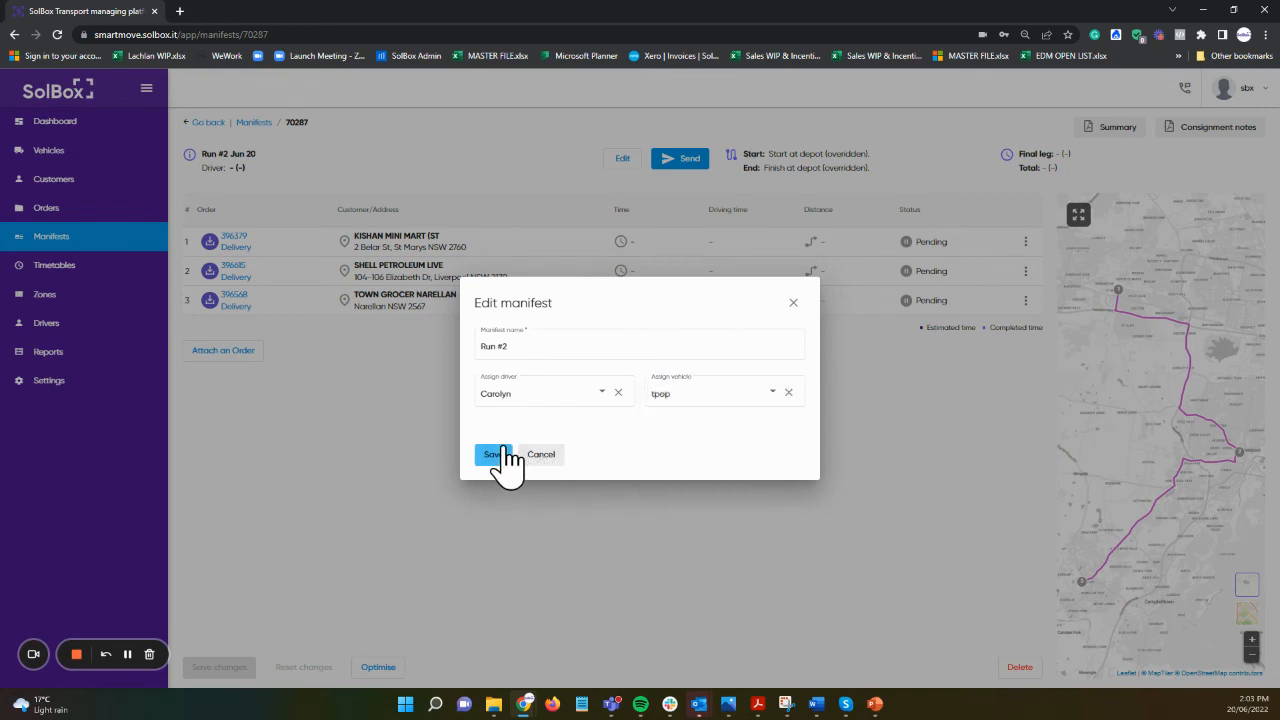
left_click(494, 454)
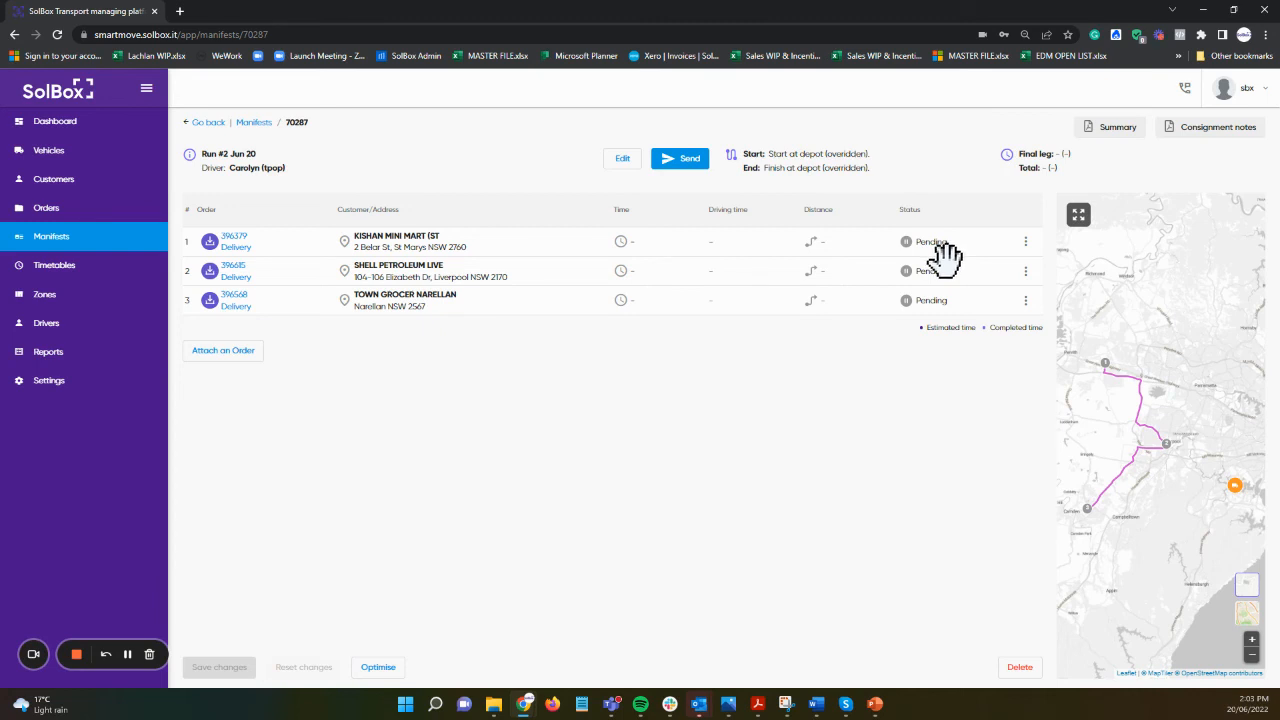
Step: Open Run #2's printable summary PDF in a new tab, then return to the manifest page
left_click(1110, 130)
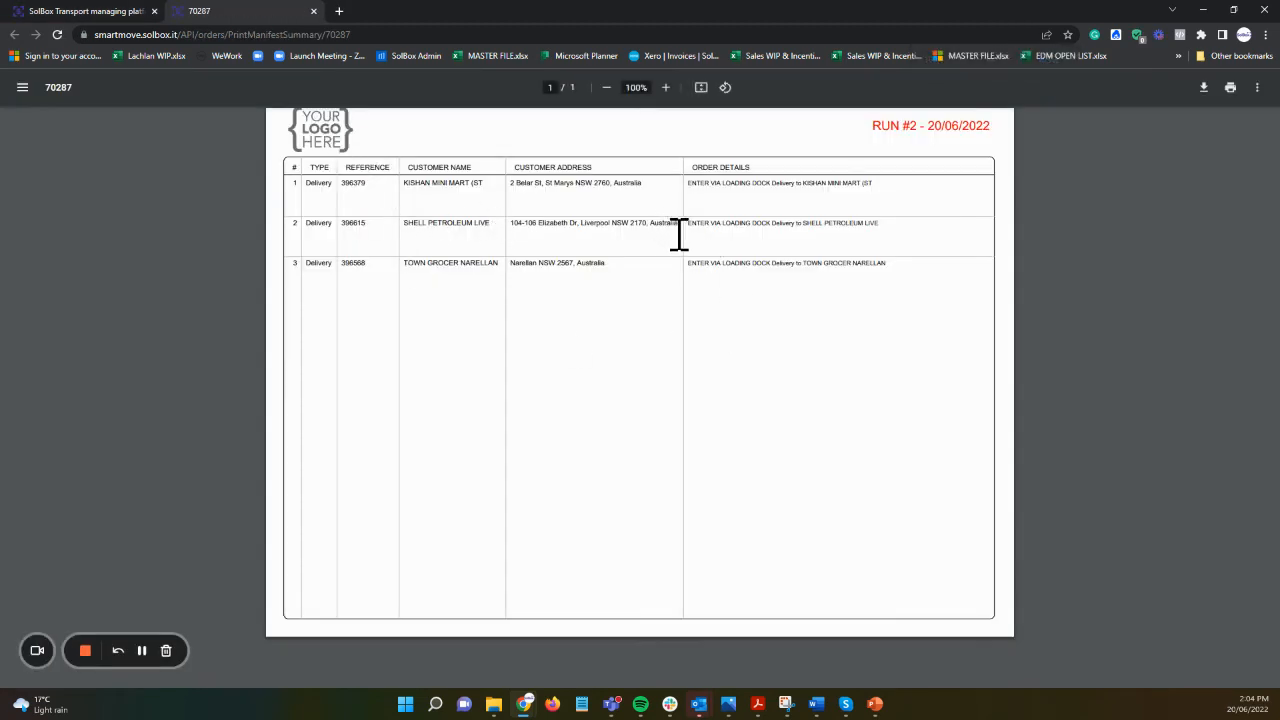
left_click(80, 12)
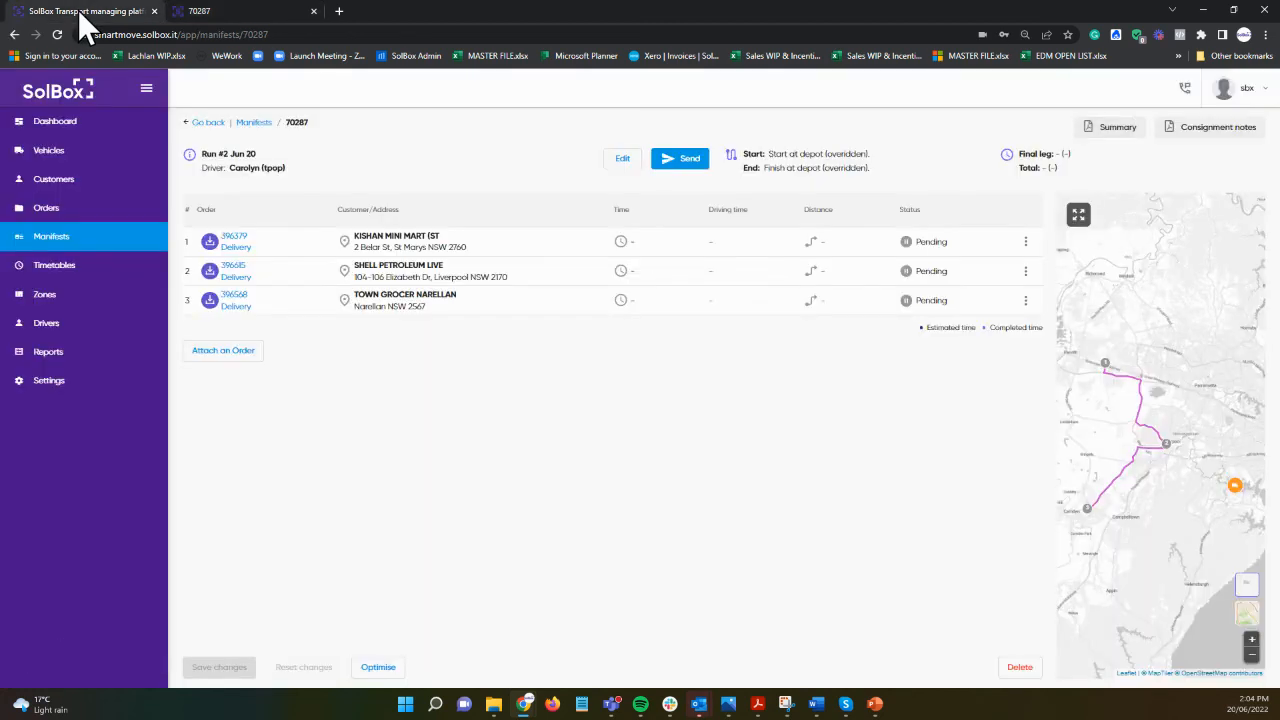